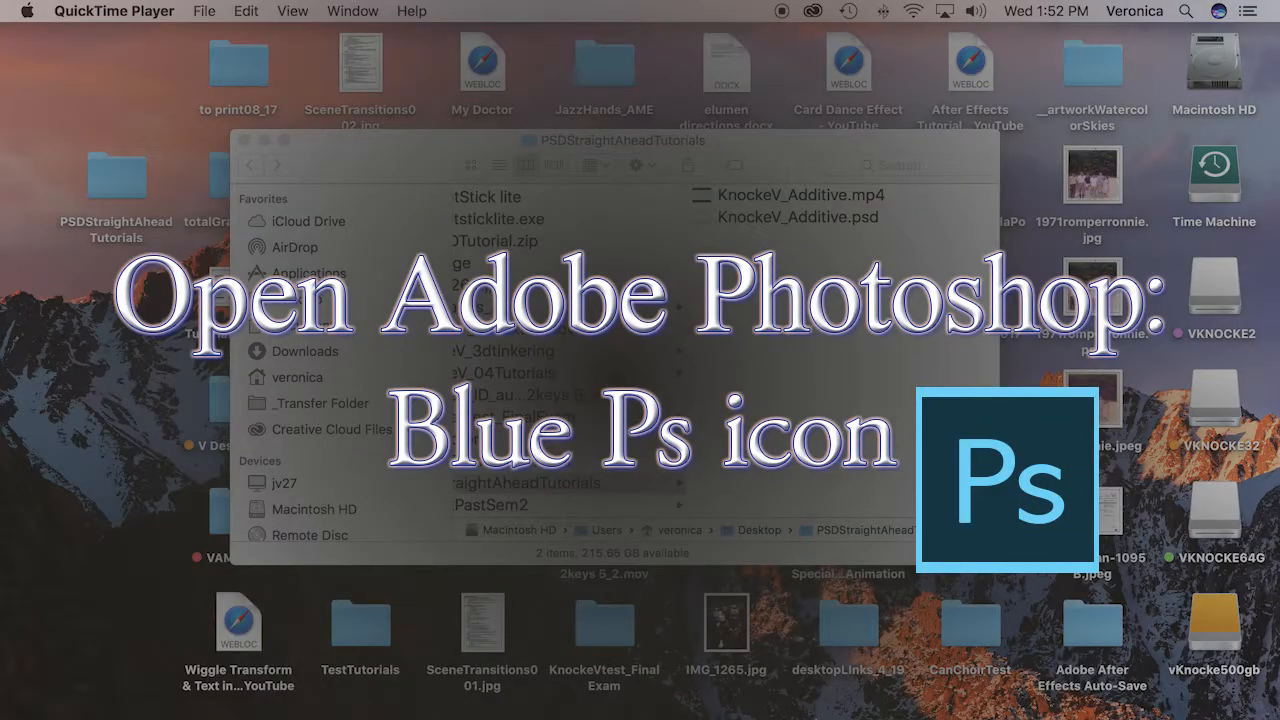
Switch to Photoshop and start a new document from the Film & Video preset HDV/HDTV 720p, 1280 x 720 px
mouse_move(816, 718)
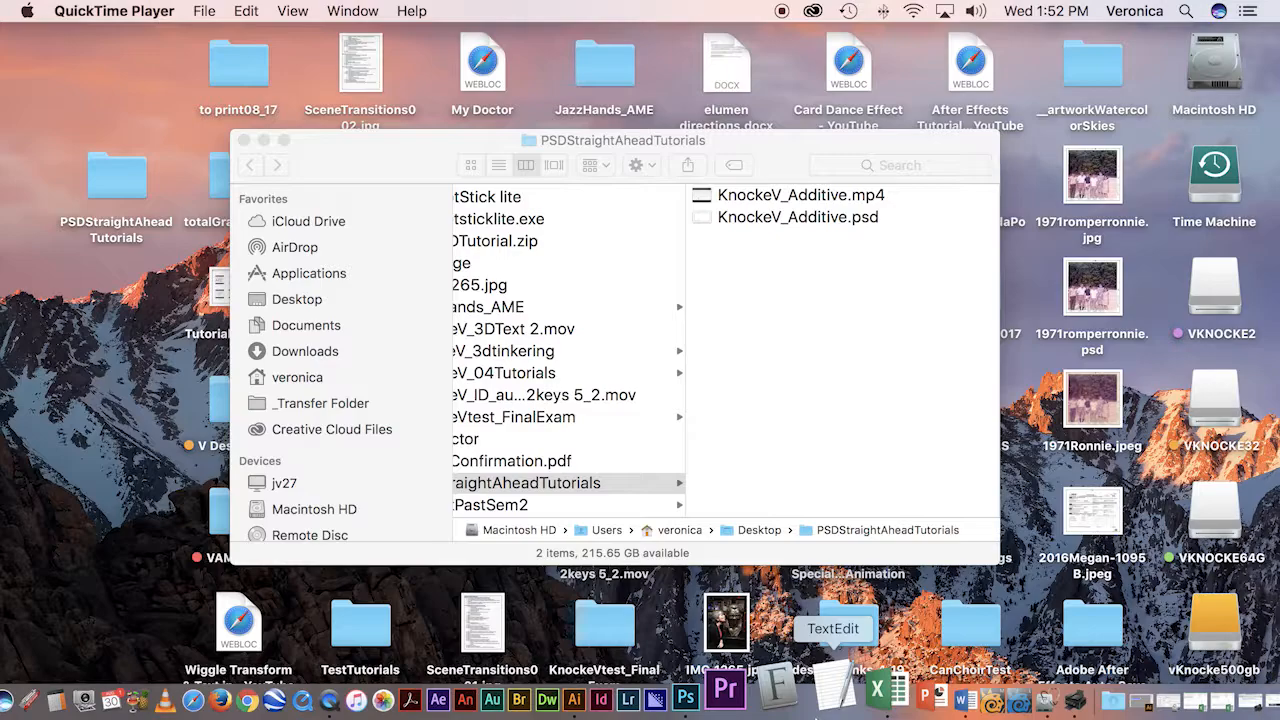
click(748, 686)
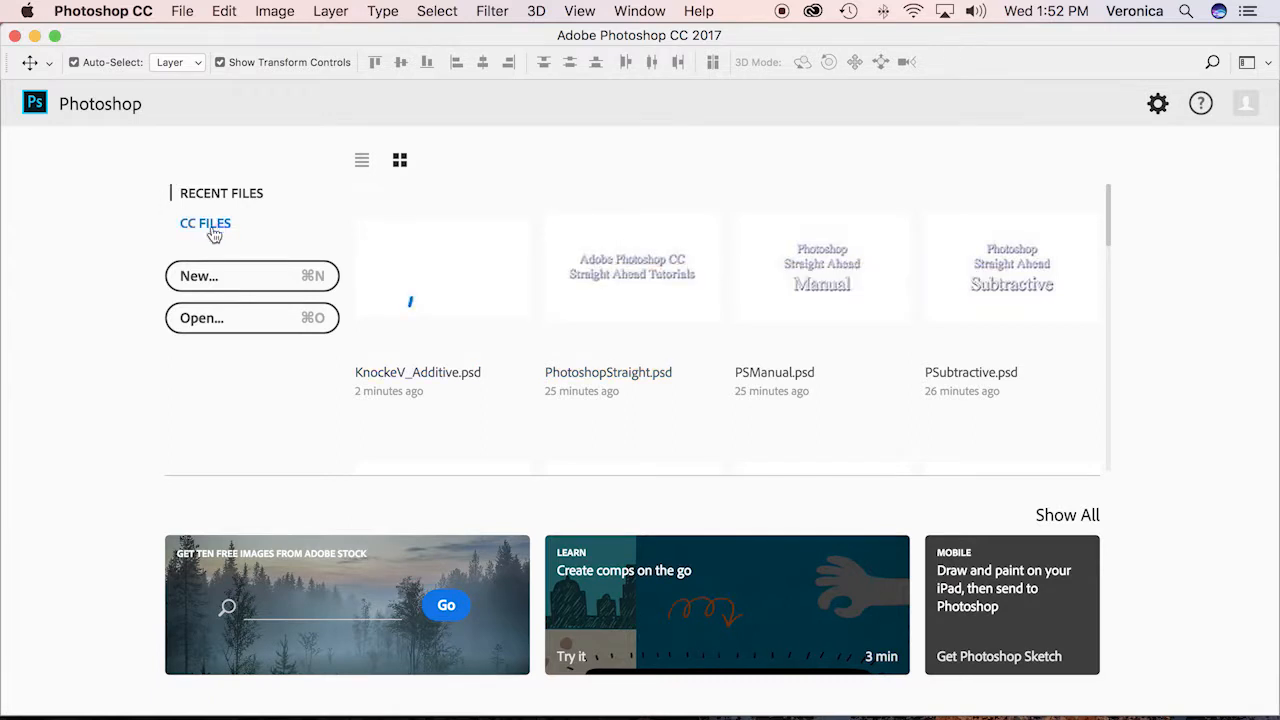
click(225, 280)
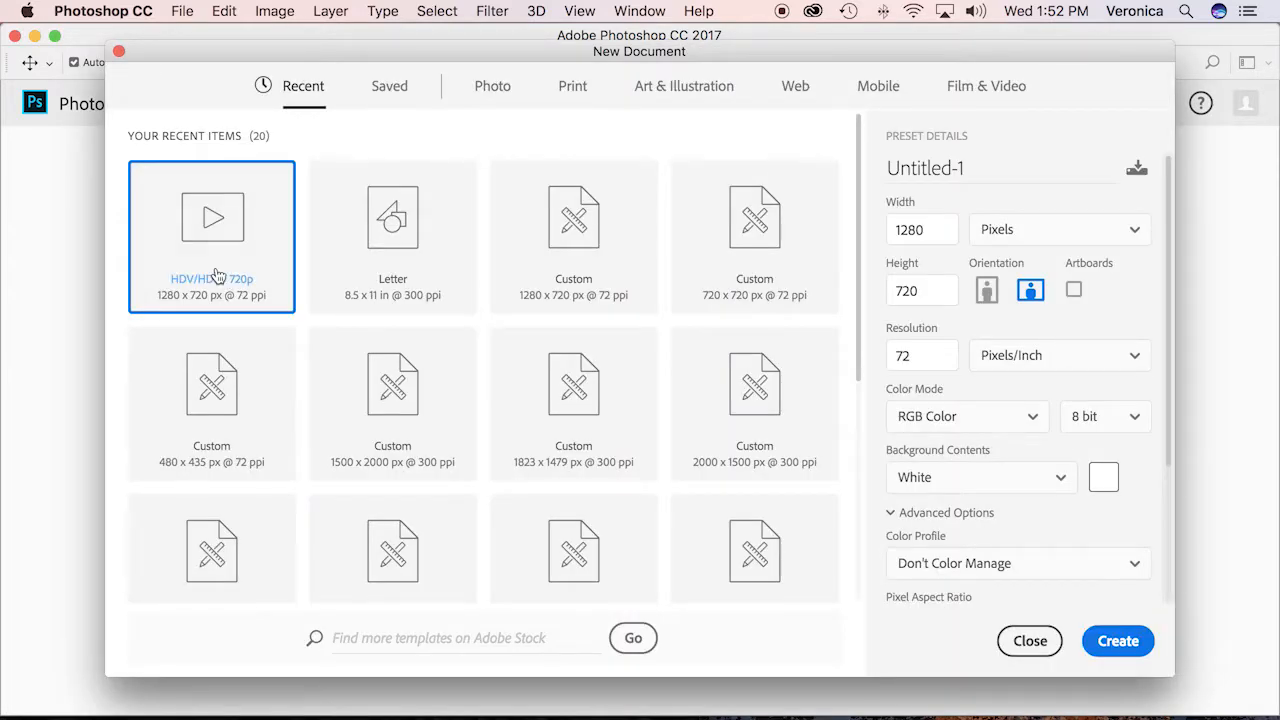
click(1000, 88)
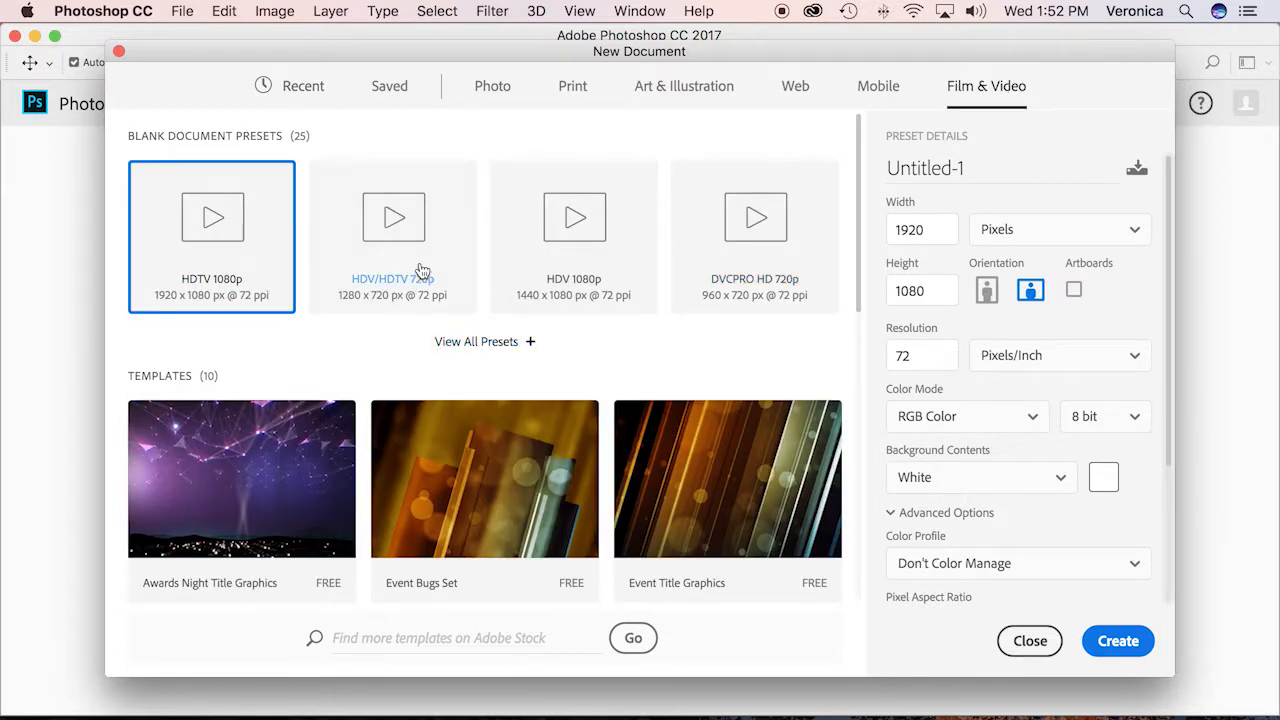
click(395, 219)
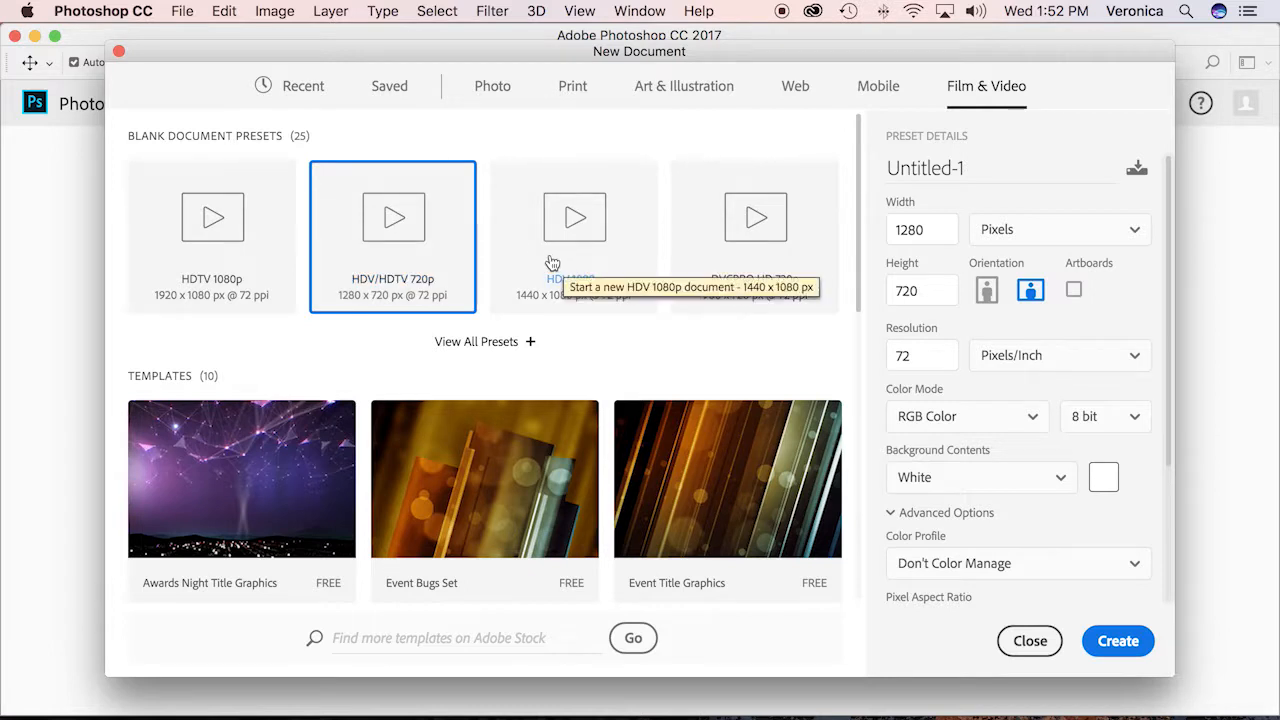
Set the new document's background contents to Transparent and create it
click(1062, 482)
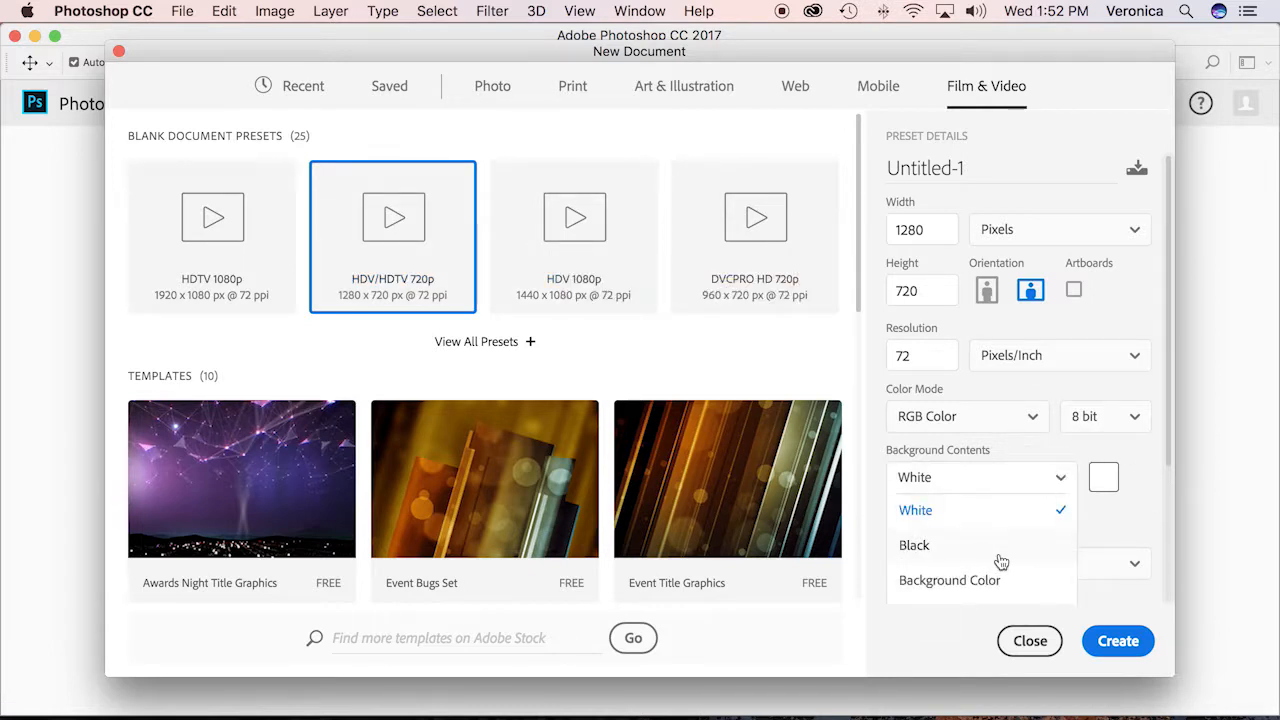
scroll(1045, 535, down, 4)
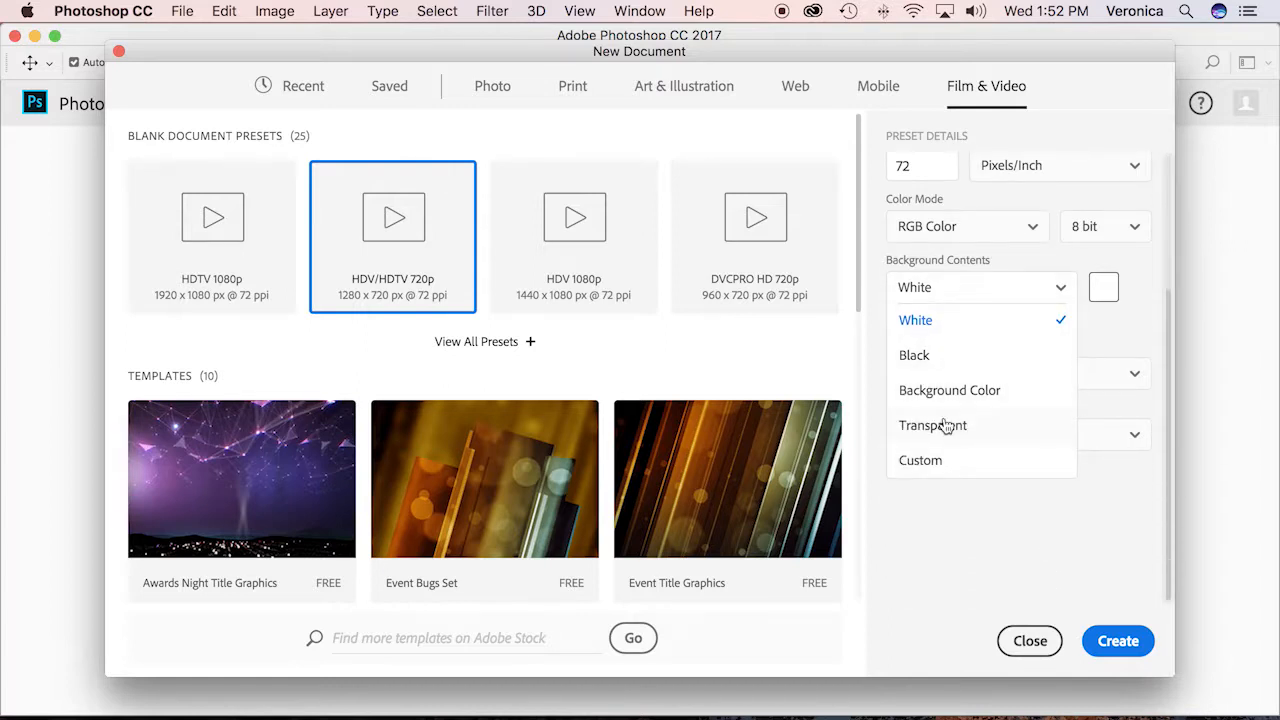
scroll(944, 424, up, 2)
scroll(1063, 509, up, 2)
scroll(1063, 509, down, 2)
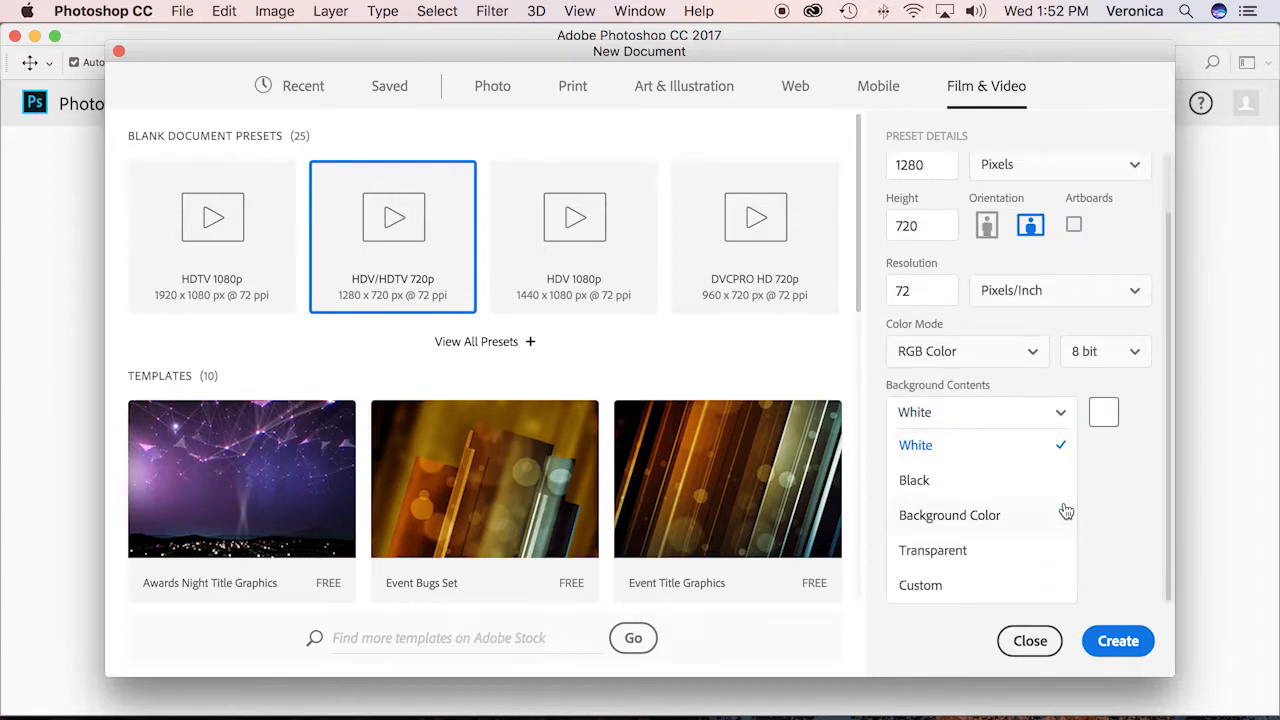
click(919, 553)
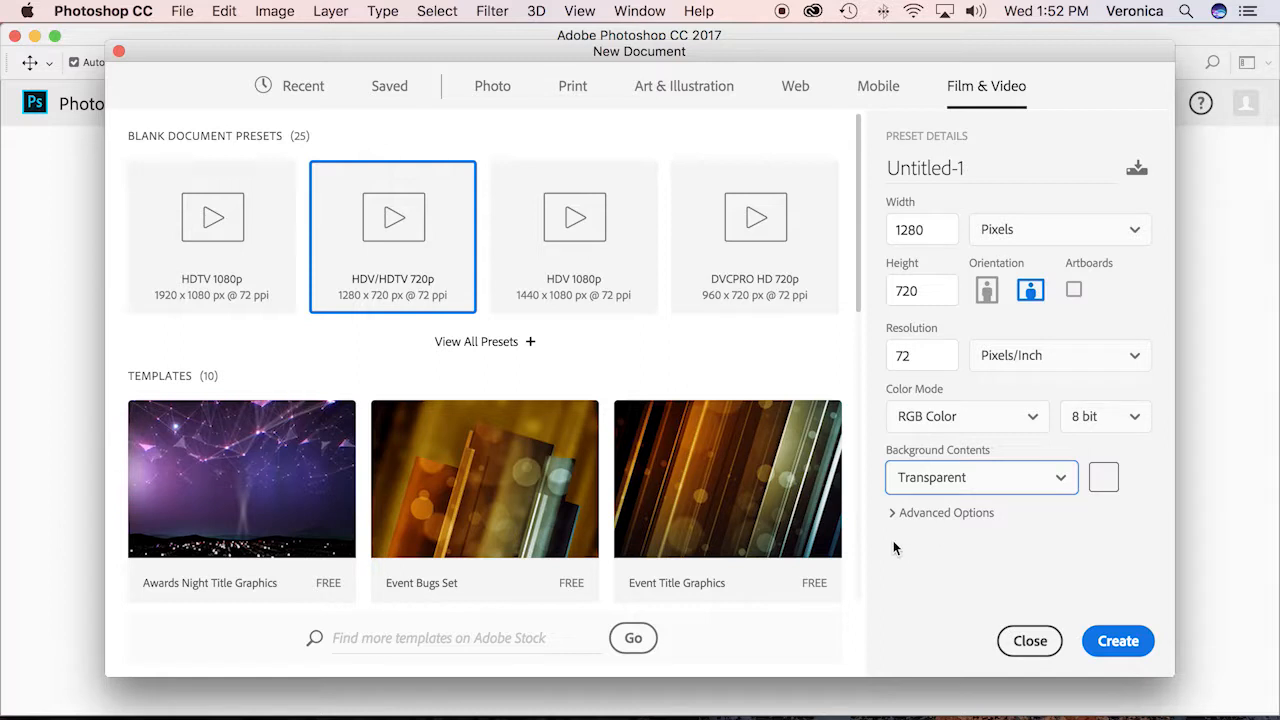
click(1120, 641)
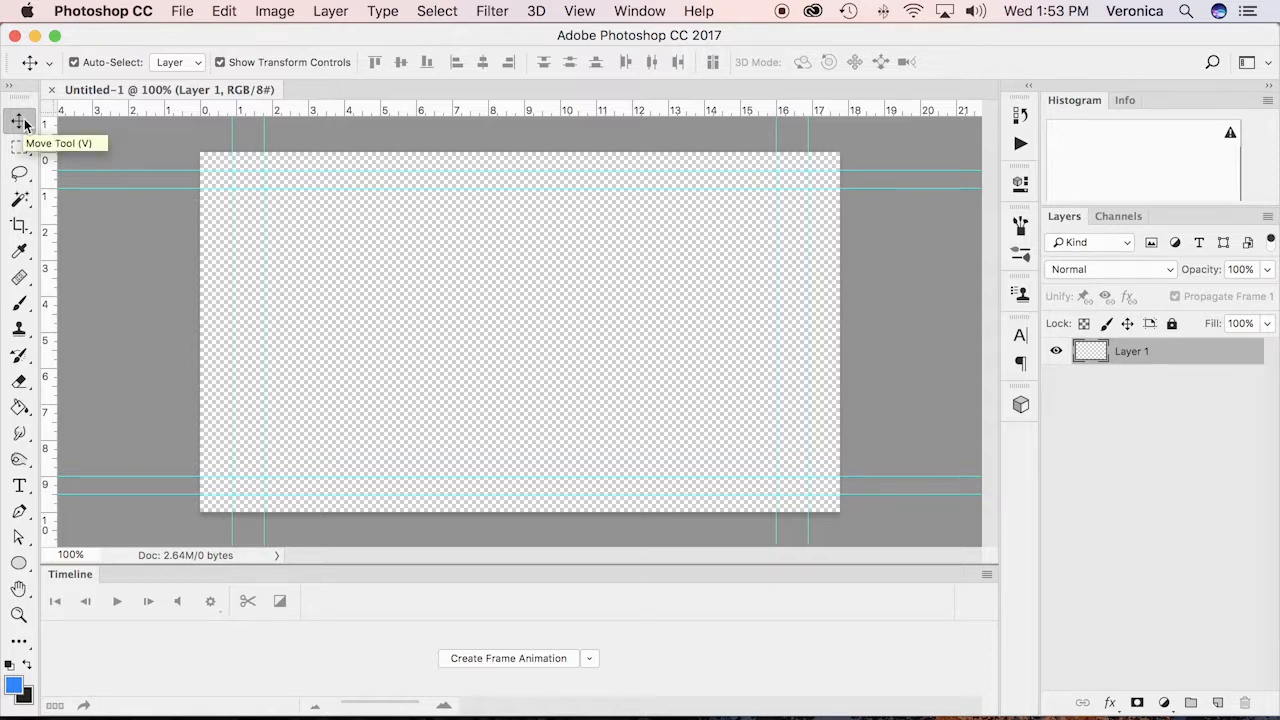
Save the document in Photoshop format, named with the surname and first initial followed by "_Subtractive", with Maximize Compatibility on
click(182, 11)
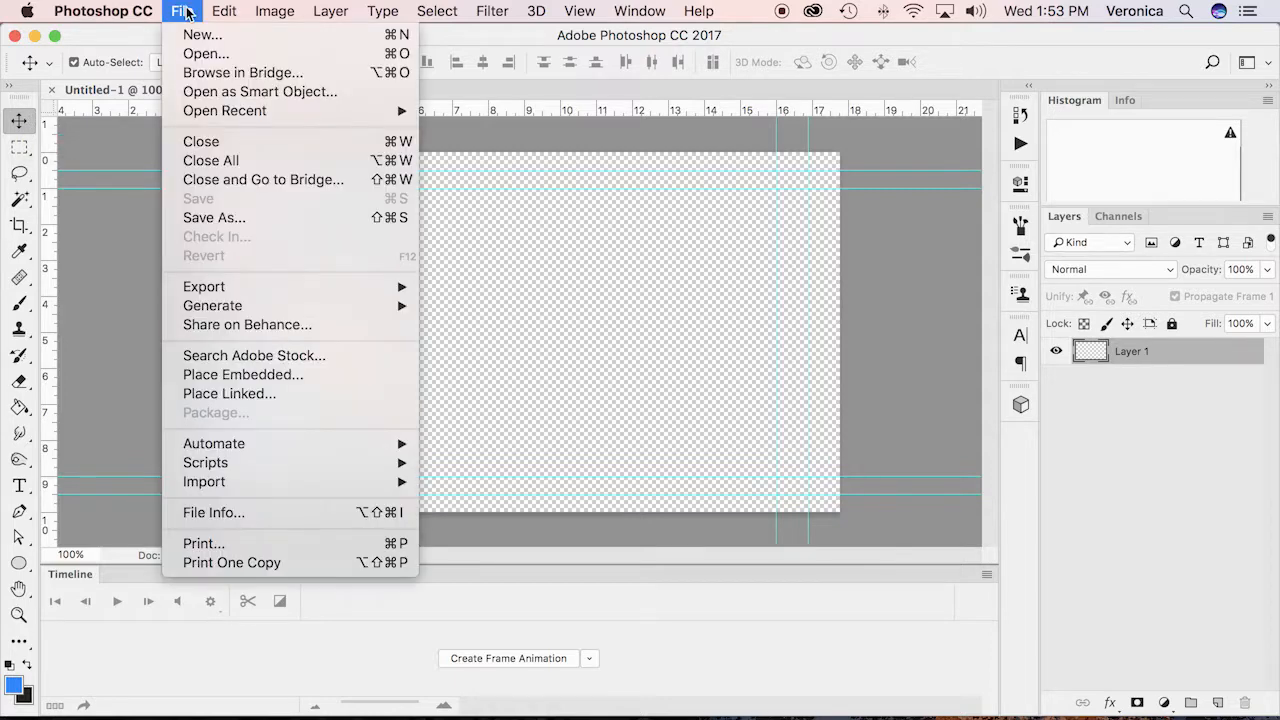
click(200, 217)
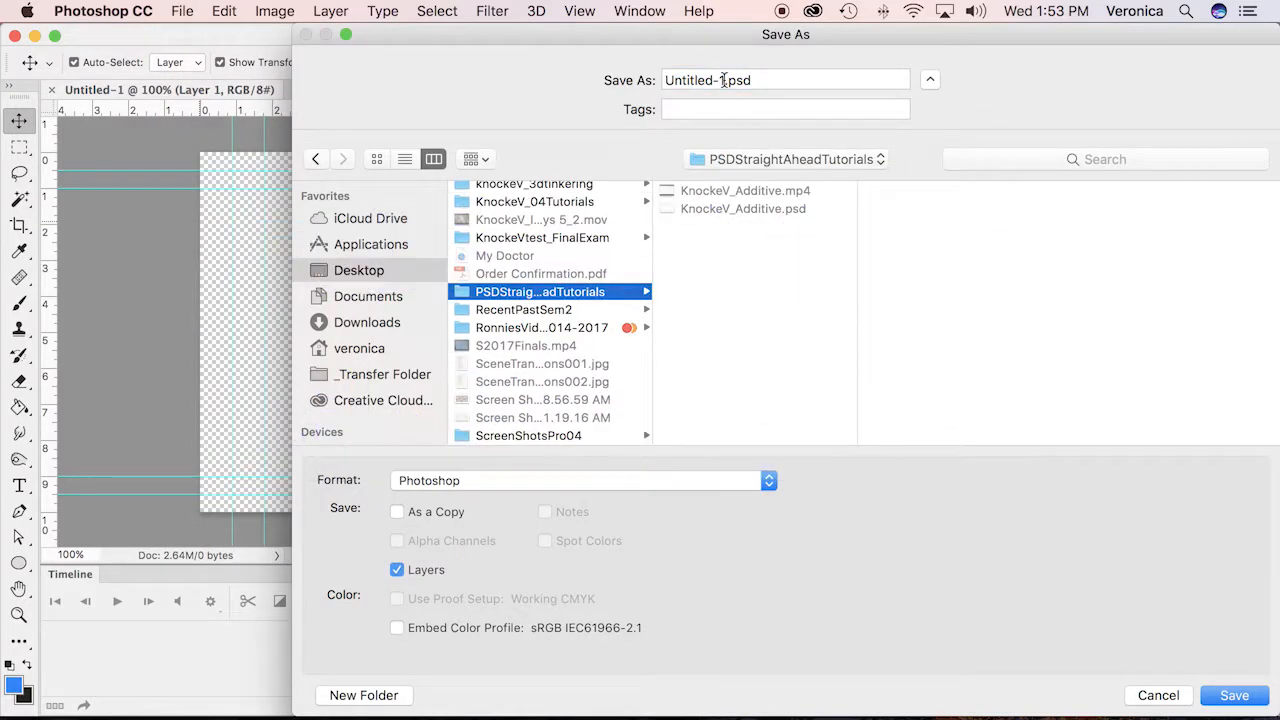
click(723, 80)
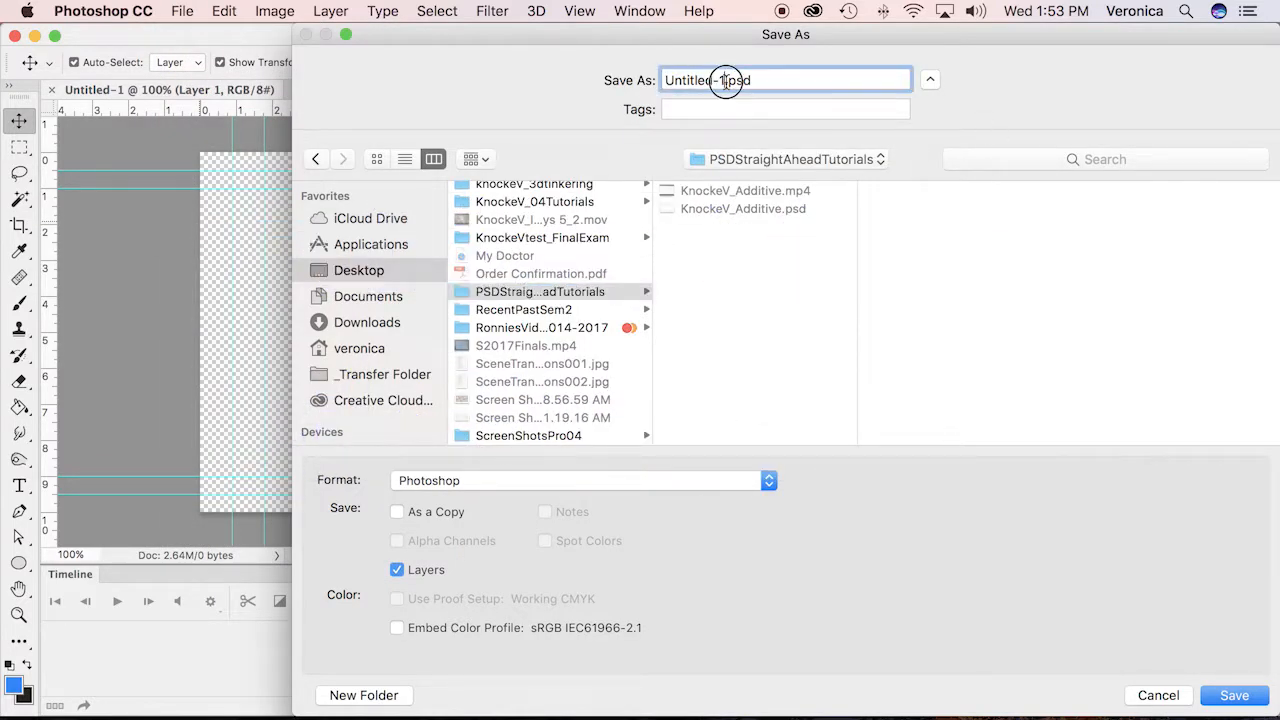
drag(724, 80, 600, 75)
text(KnockeV_Subtractive)
click(1235, 696)
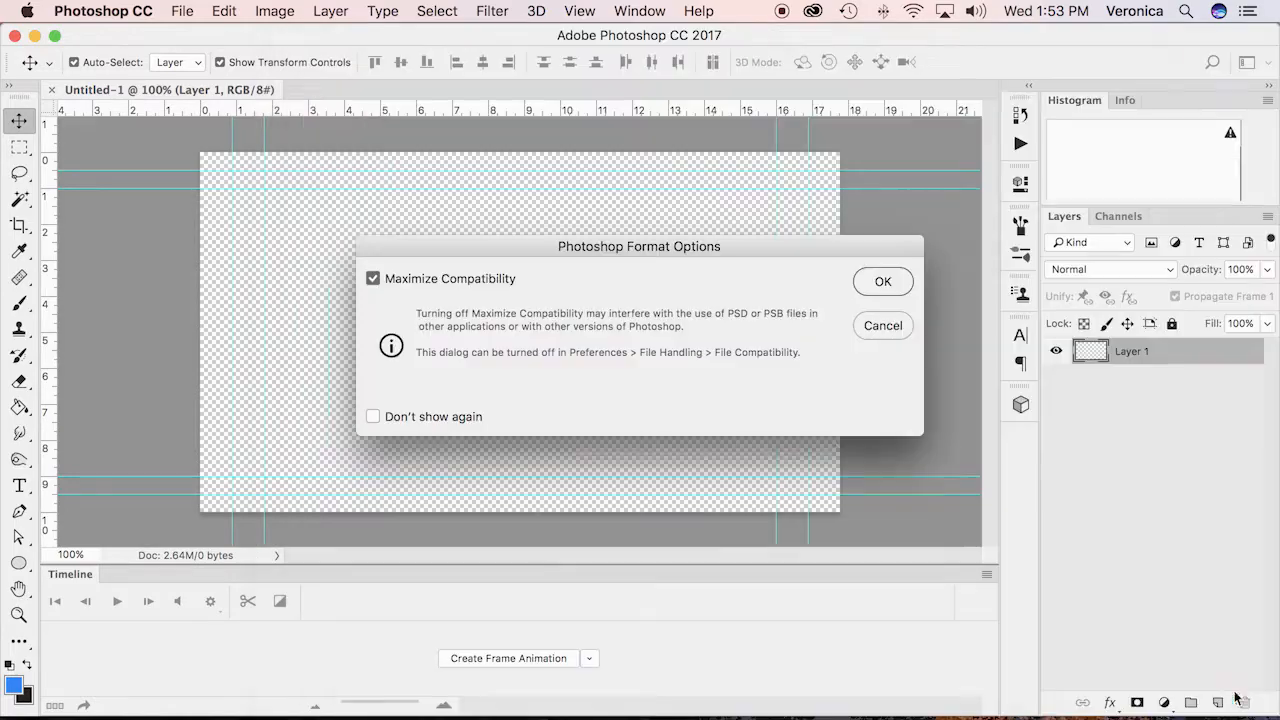
click(882, 281)
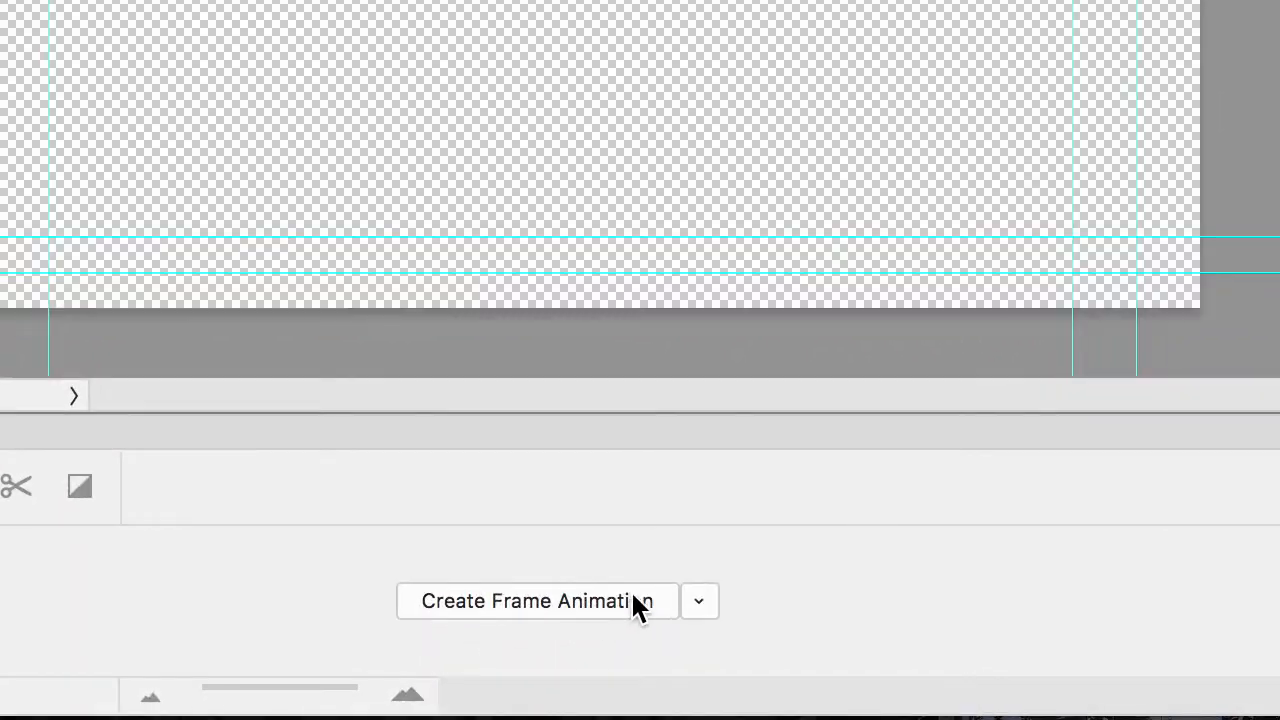
Choose the frame animation type for the timeline and create the frame animation
click(703, 603)
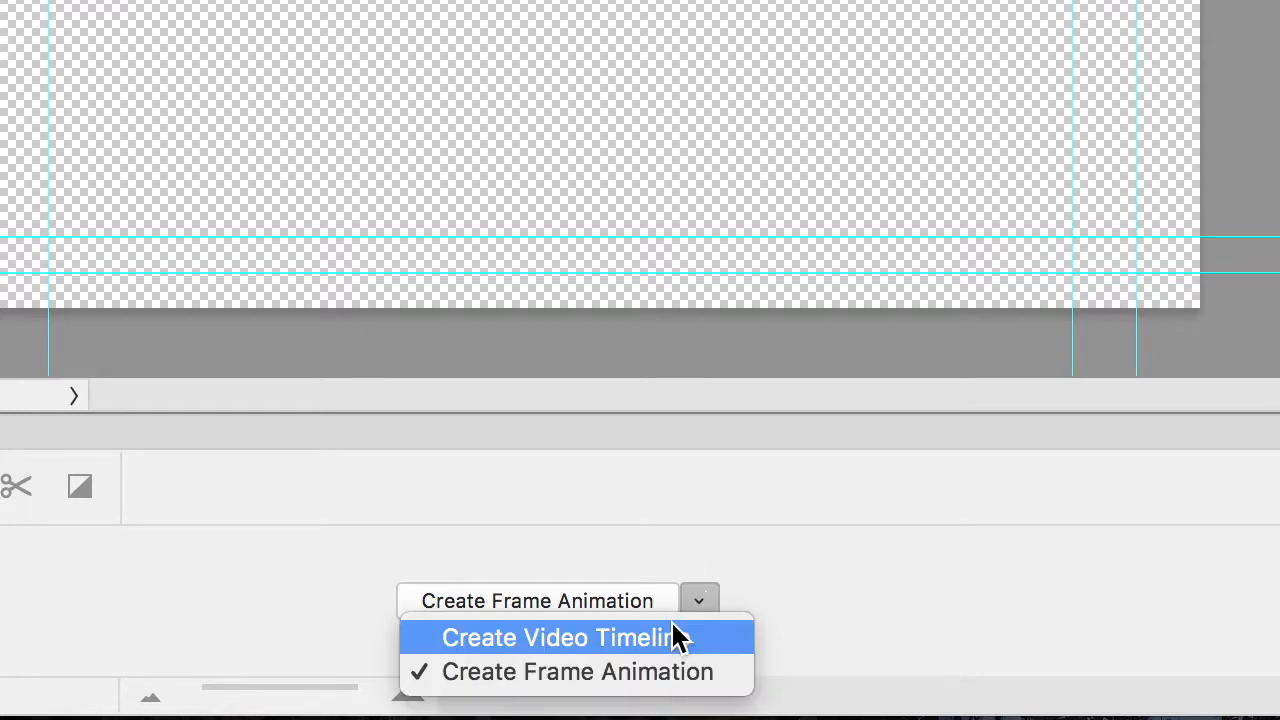
click(612, 684)
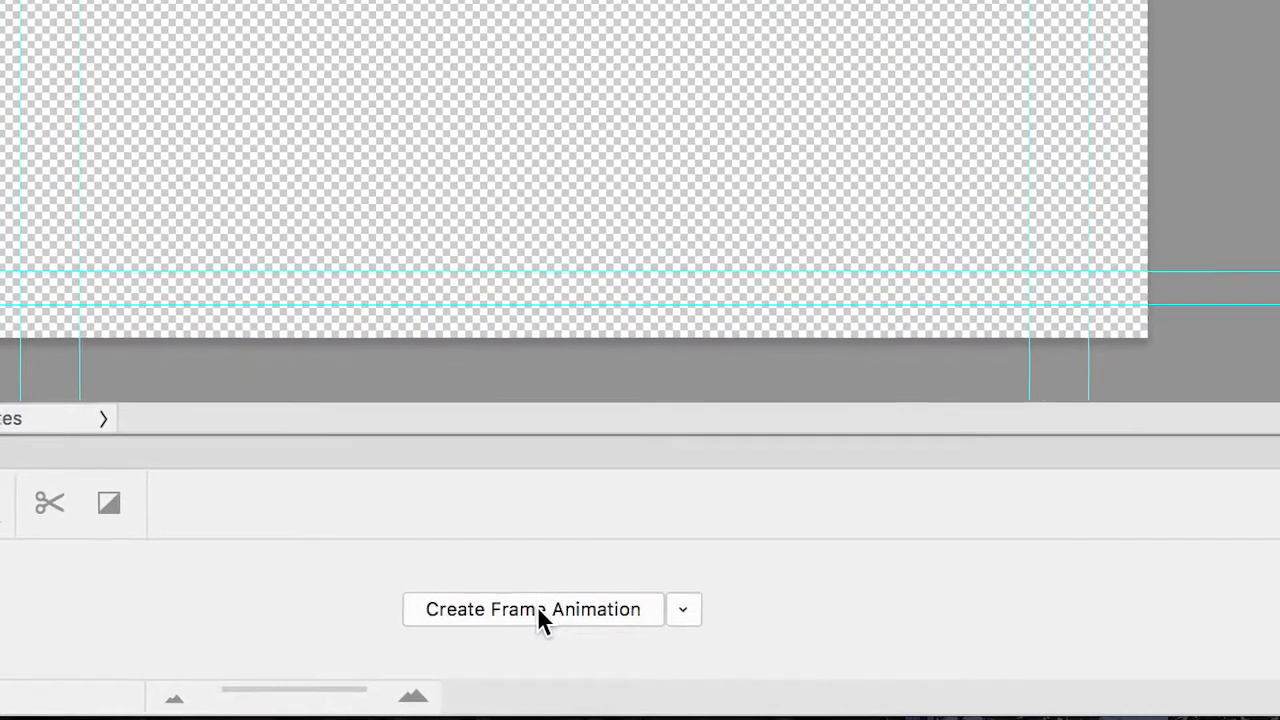
click(543, 601)
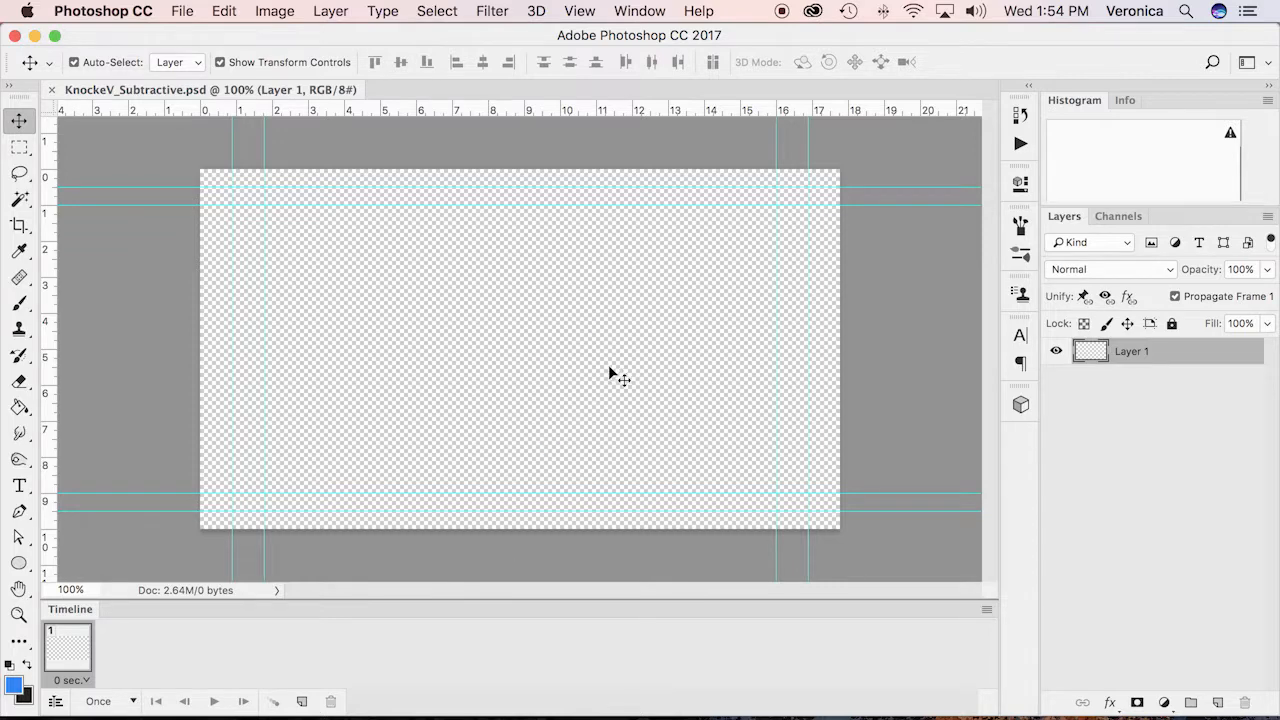
Activate the Brush tool and set the foreground color to pure red, ff0000
click(18, 303)
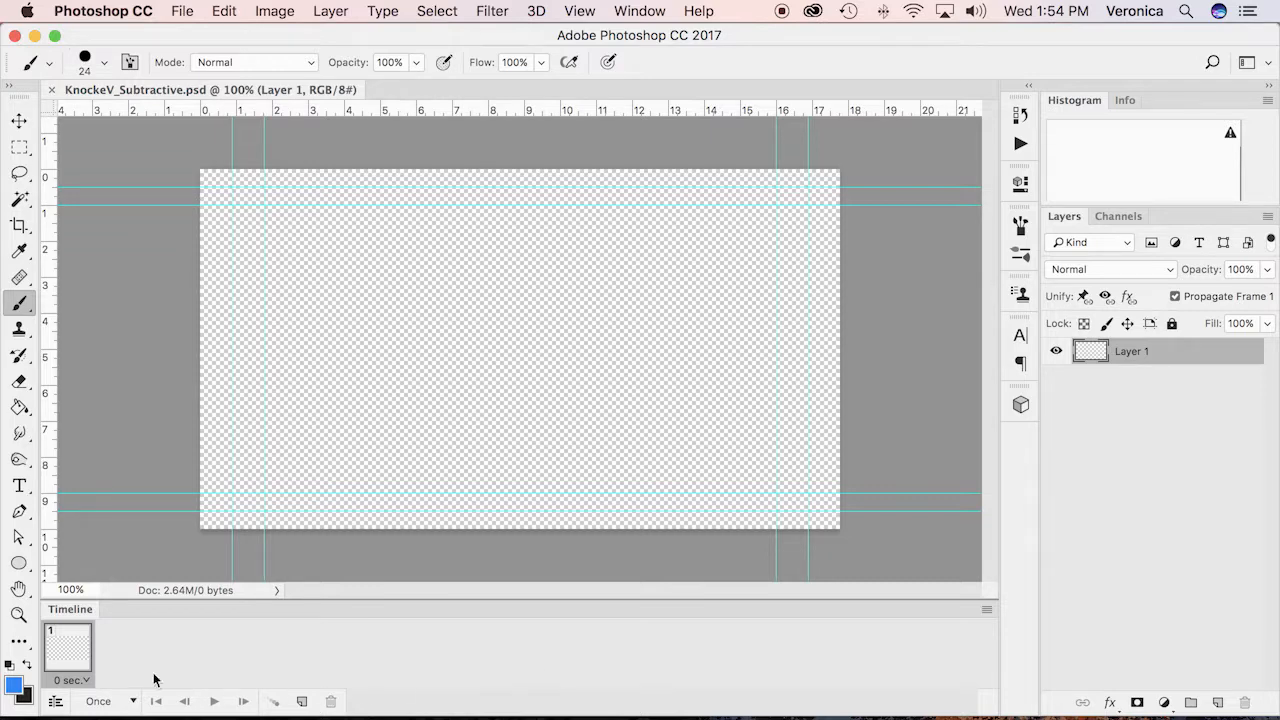
click(13, 686)
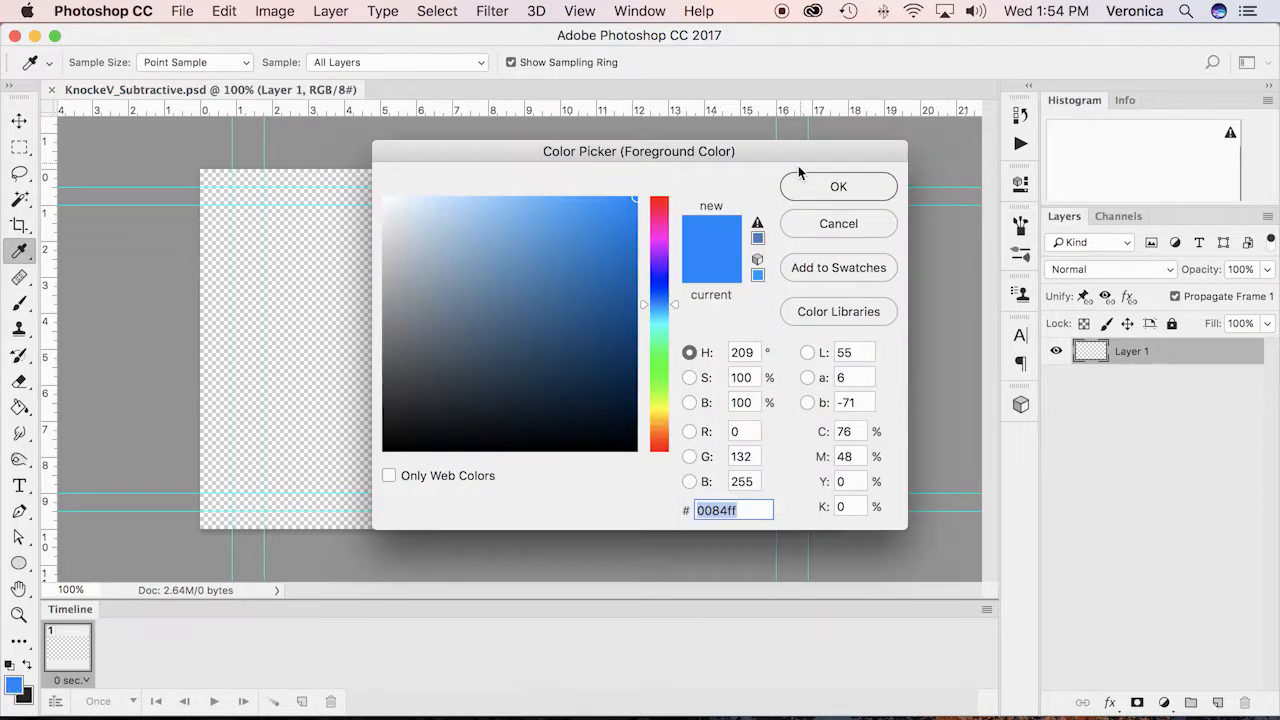
click(657, 202)
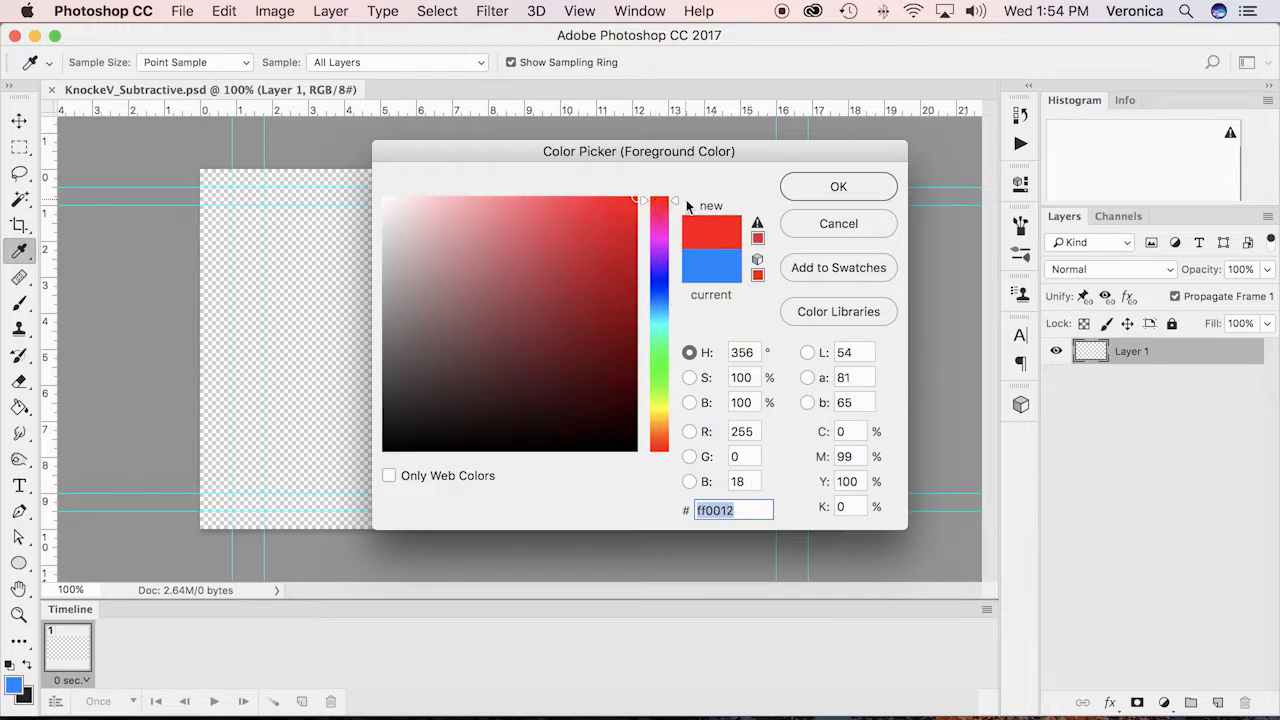
drag(676, 201, 677, 194)
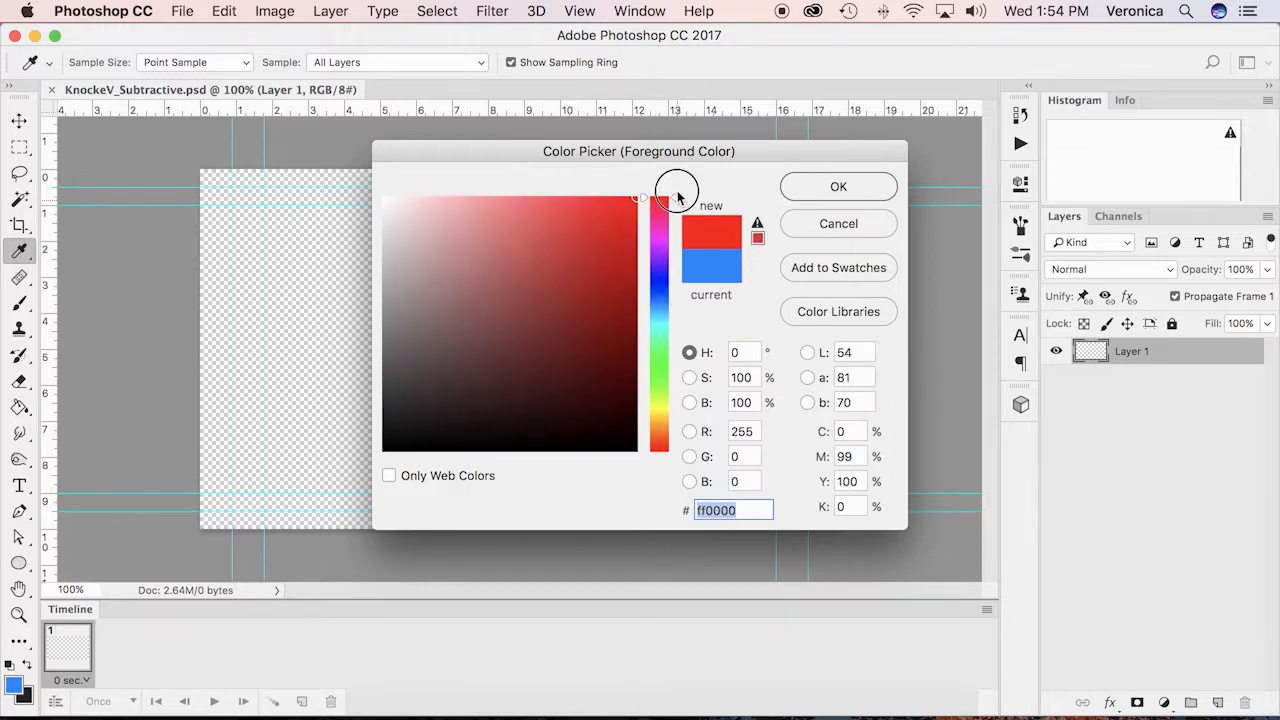
click(845, 186)
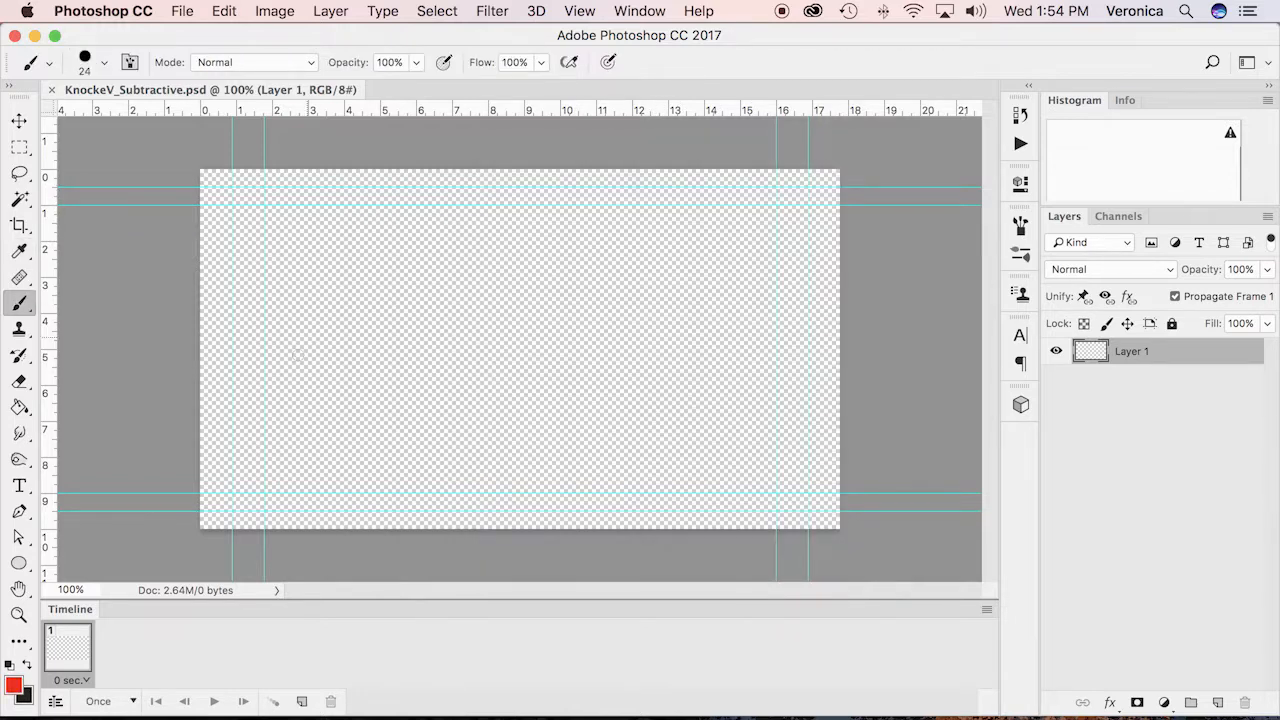
Paint a large red letter B in the canvas center on Layer 1 with the 24 px hard round brush and save
click(104, 63)
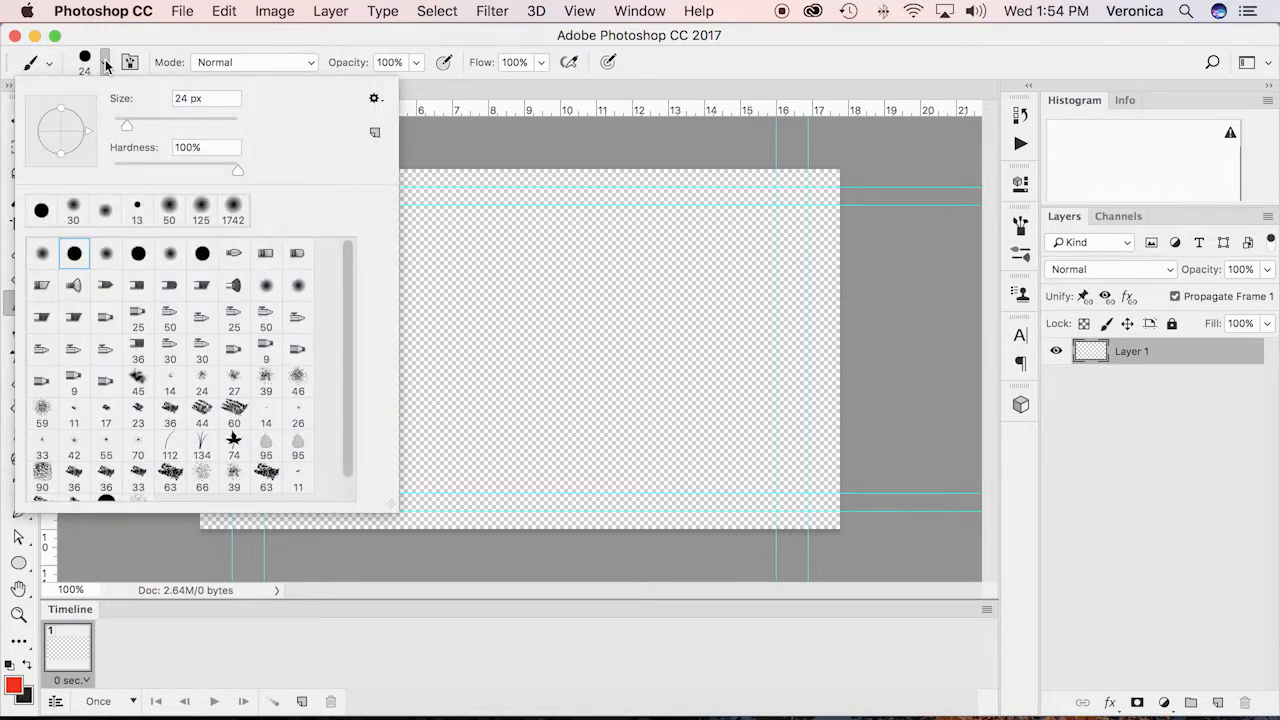
click(106, 64)
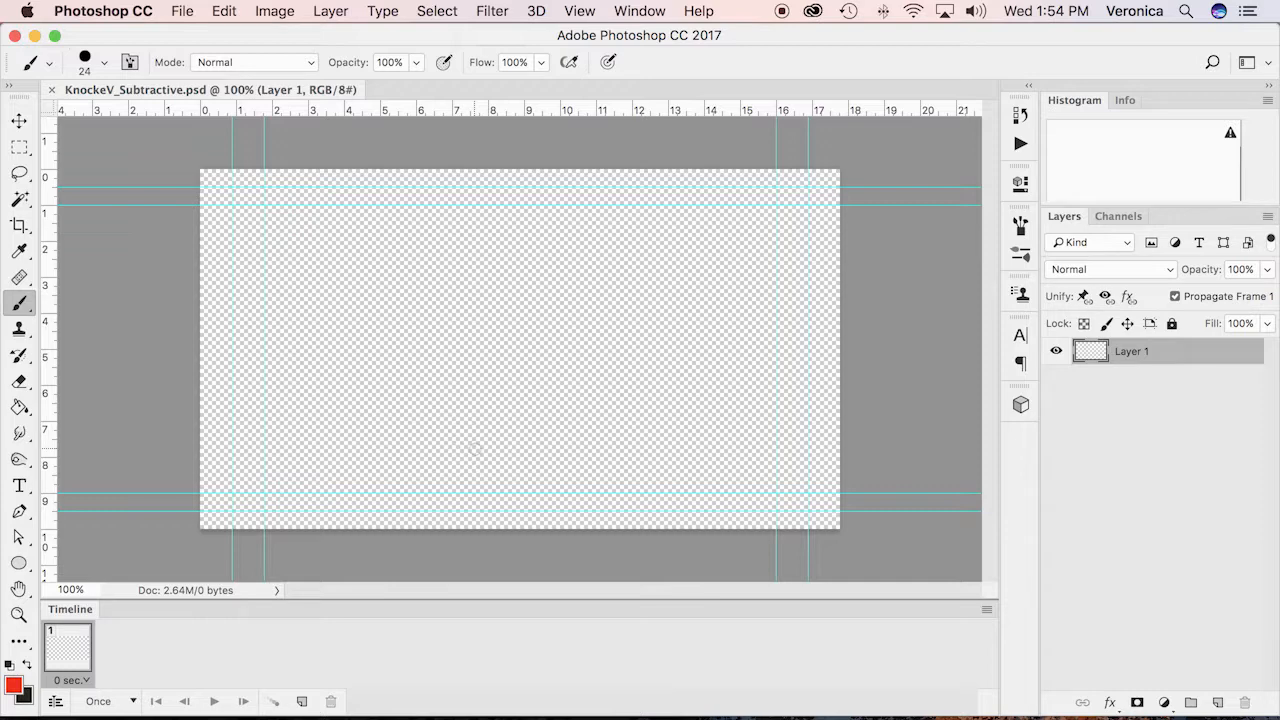
drag(435, 210, 432, 488)
mouse_move(434, 210)
mouse_down()
mouse_move(568, 209)
mouse_move(613, 223)
mouse_move(634, 267)
mouse_move(607, 334)
mouse_move(559, 350)
mouse_move(441, 348)
mouse_move(630, 354)
mouse_move(650, 431)
mouse_move(635, 456)
mouse_move(592, 477)
mouse_move(431, 490)
mouse_up()
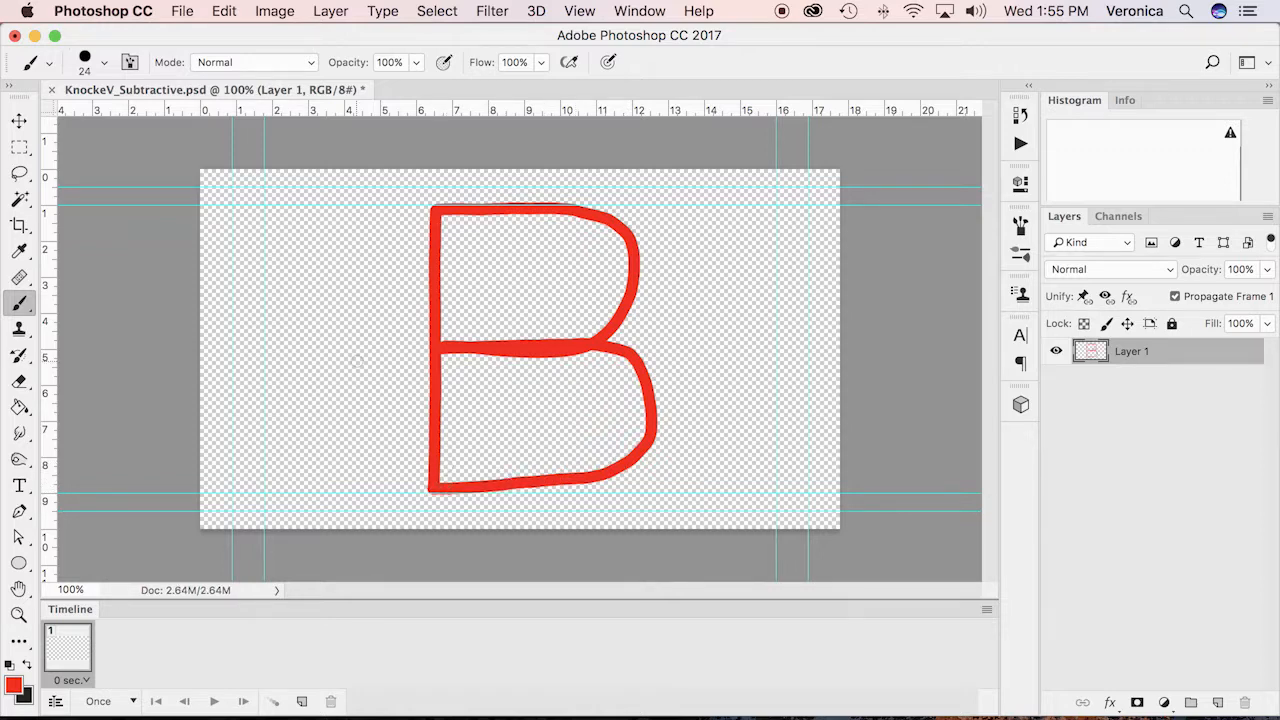
key(super+s)
Lock all of Layer 1 and duplicate it
click(1172, 324)
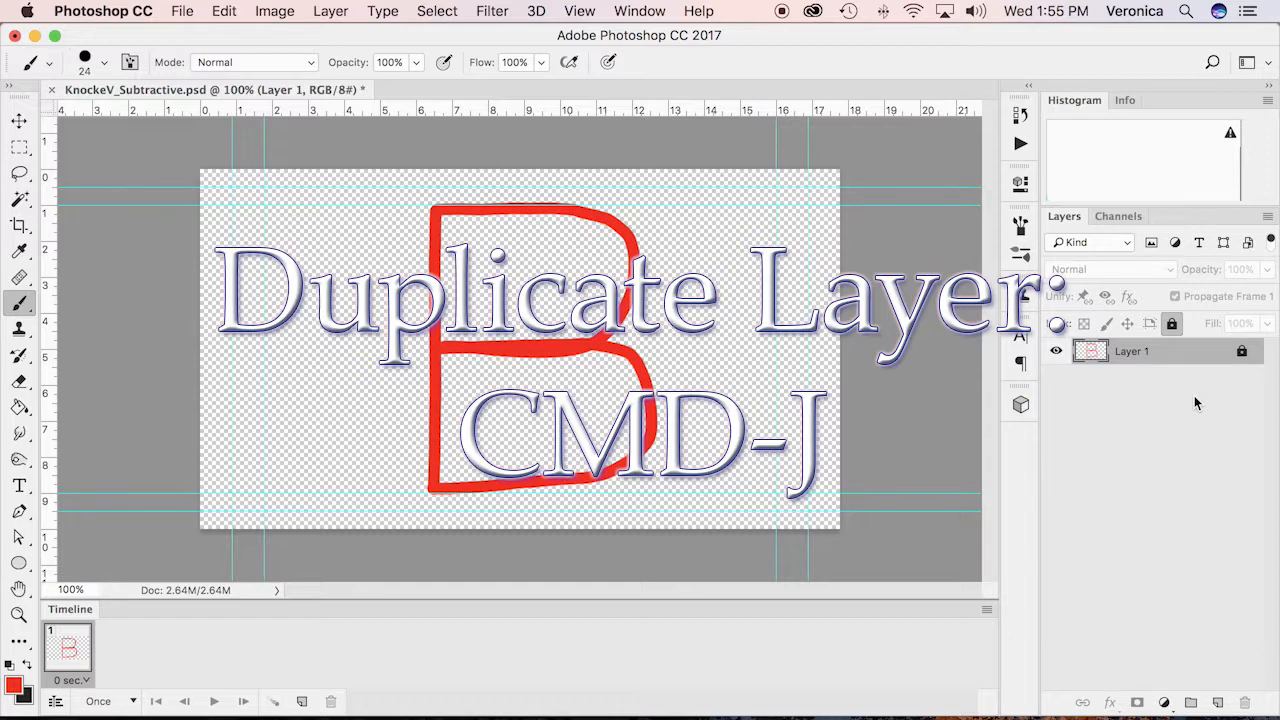
key(super+j)
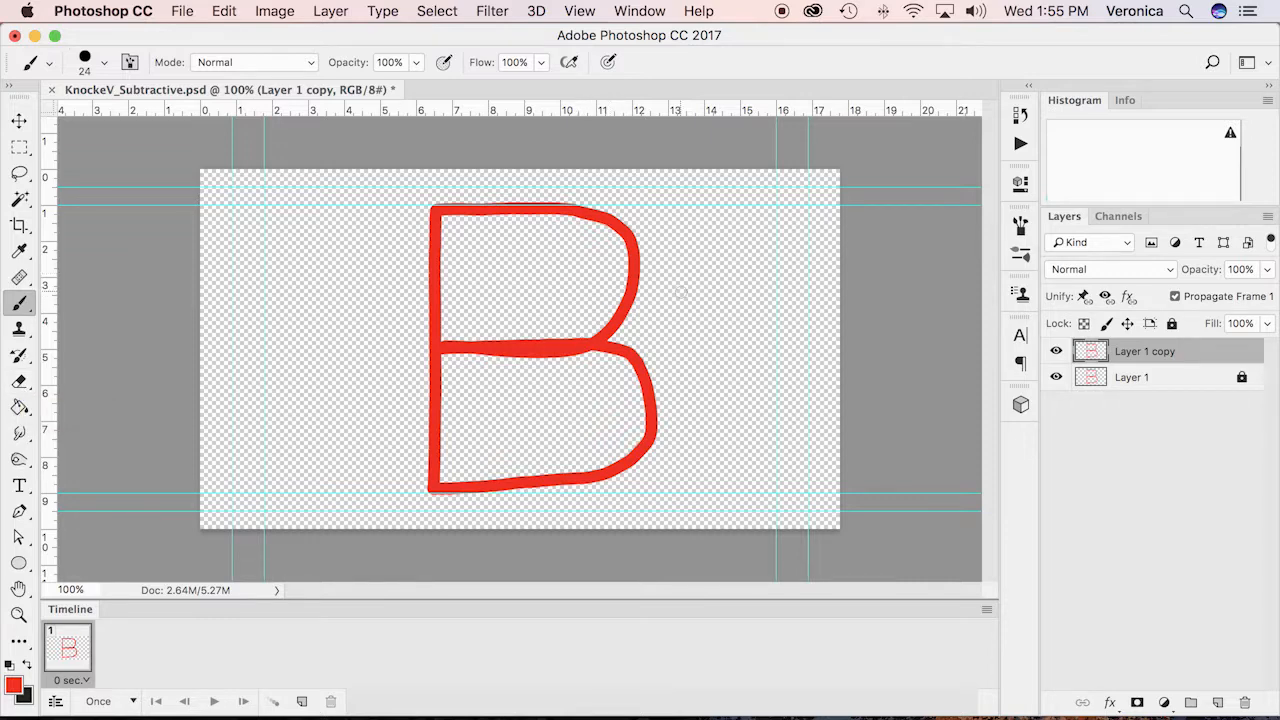
Hide Layer 1 and erase the left part of the B's bottom stroke on Layer 1 copy with the 60 px Eraser
key(e)
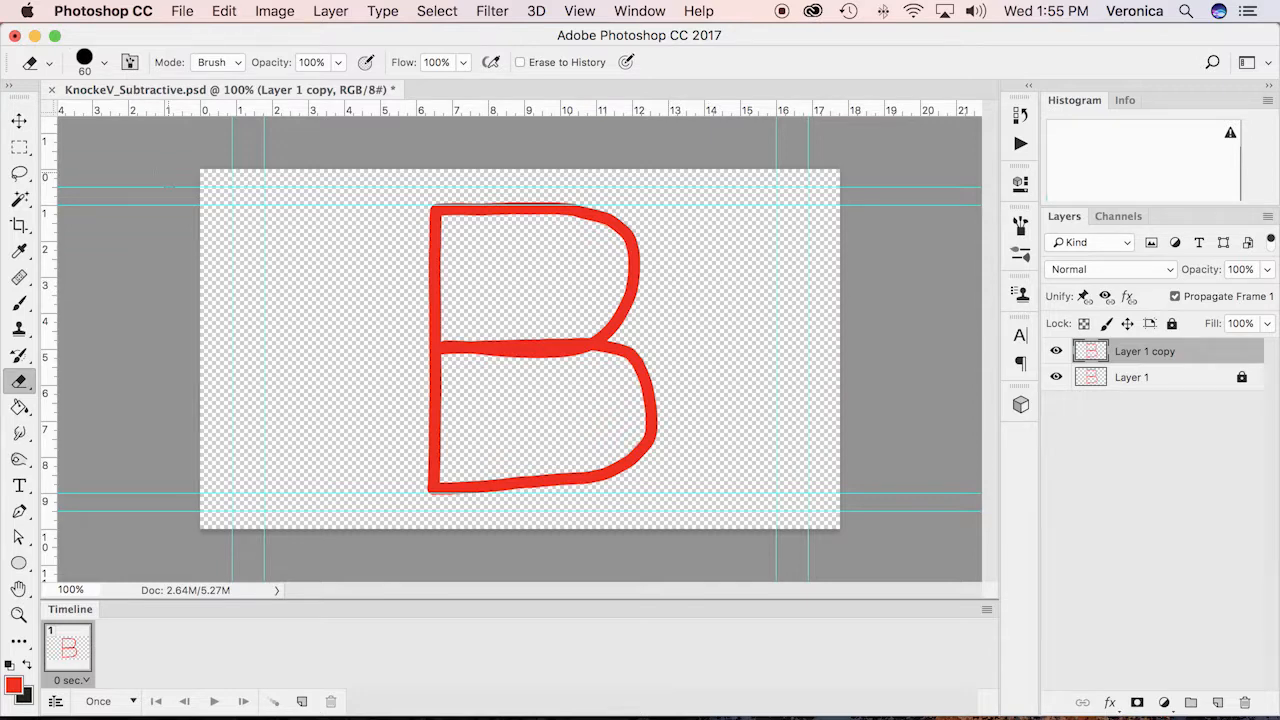
click(104, 64)
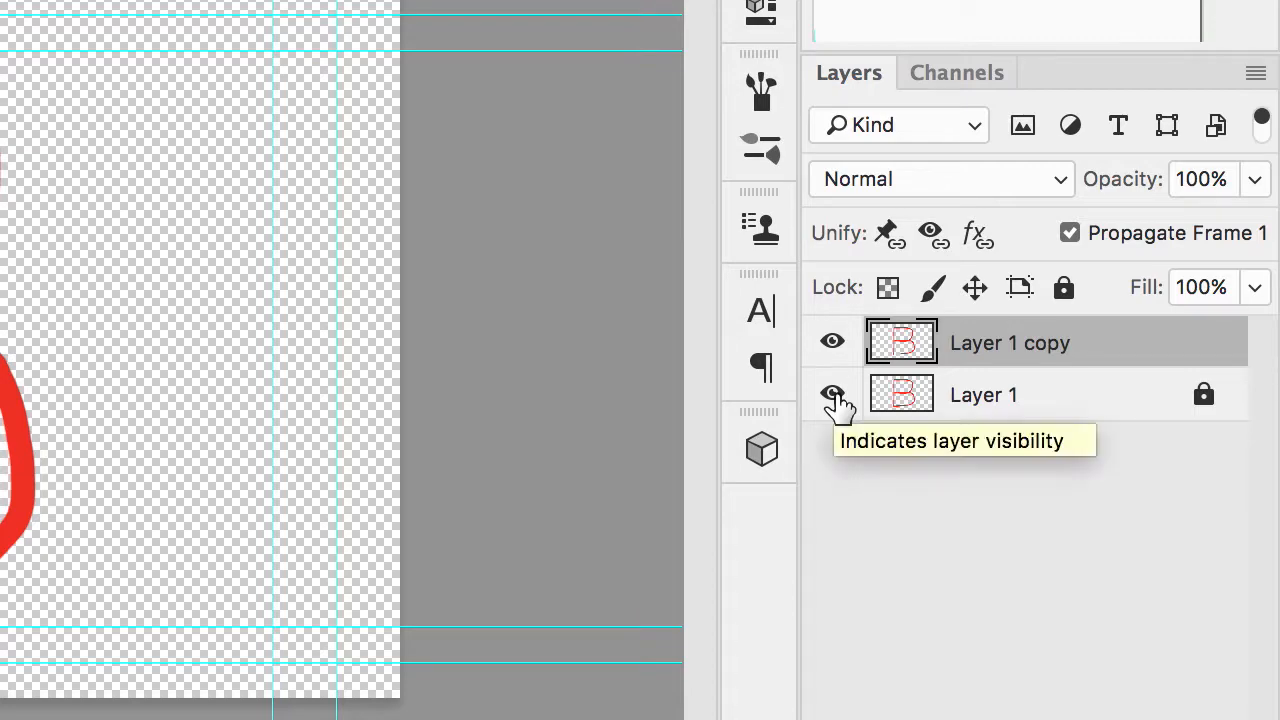
click(833, 396)
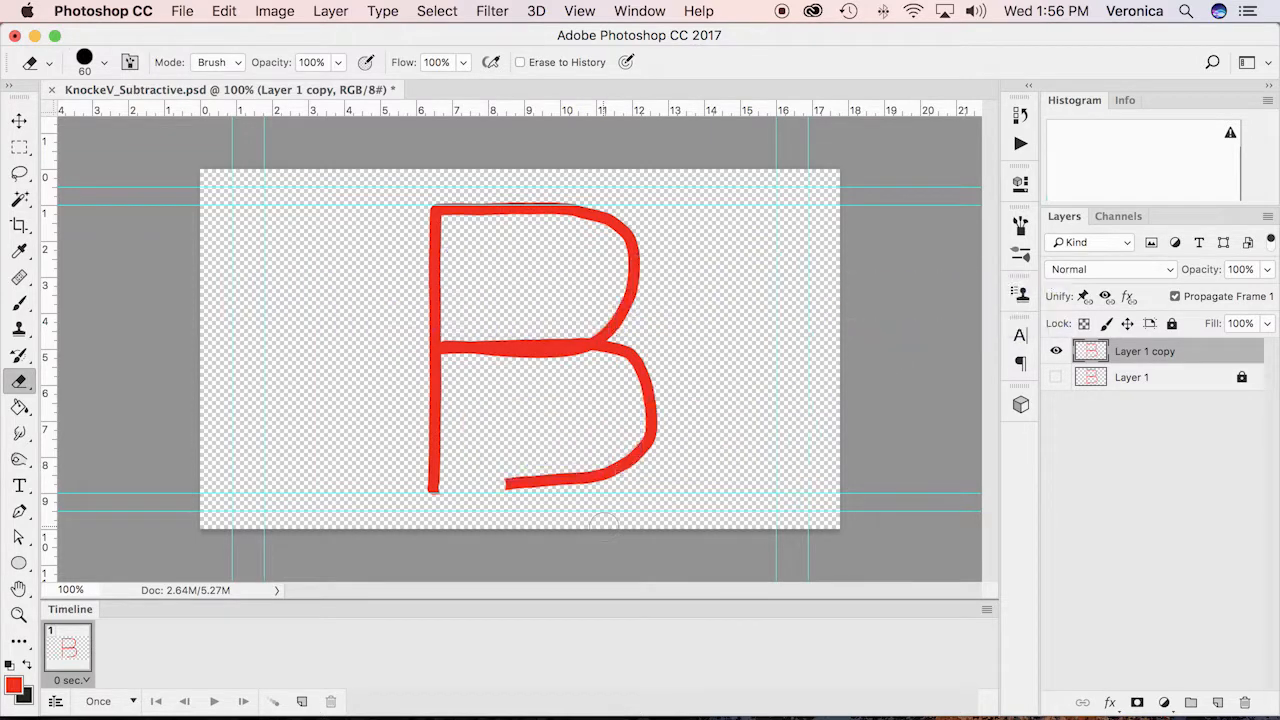
Duplicate Layer 1 copy, lock and hide the source layer, and make Layer 1 copy 2 the active layer
key(super+j)
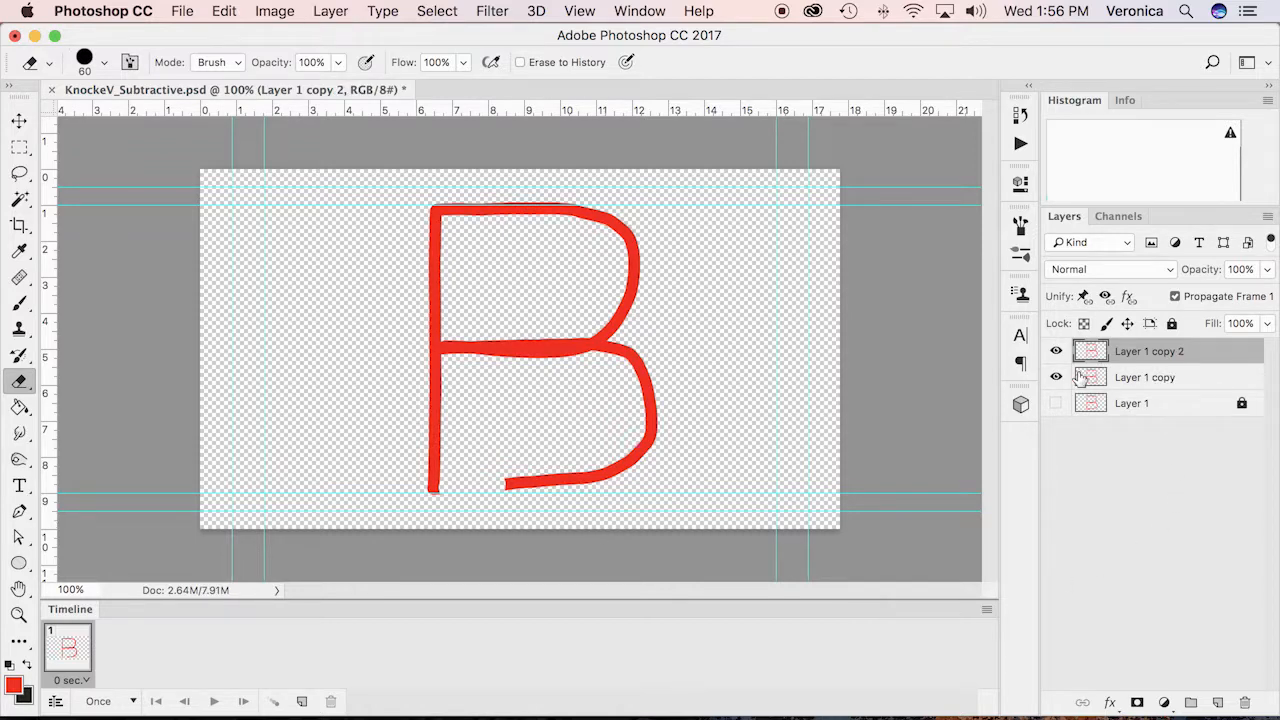
click(1228, 381)
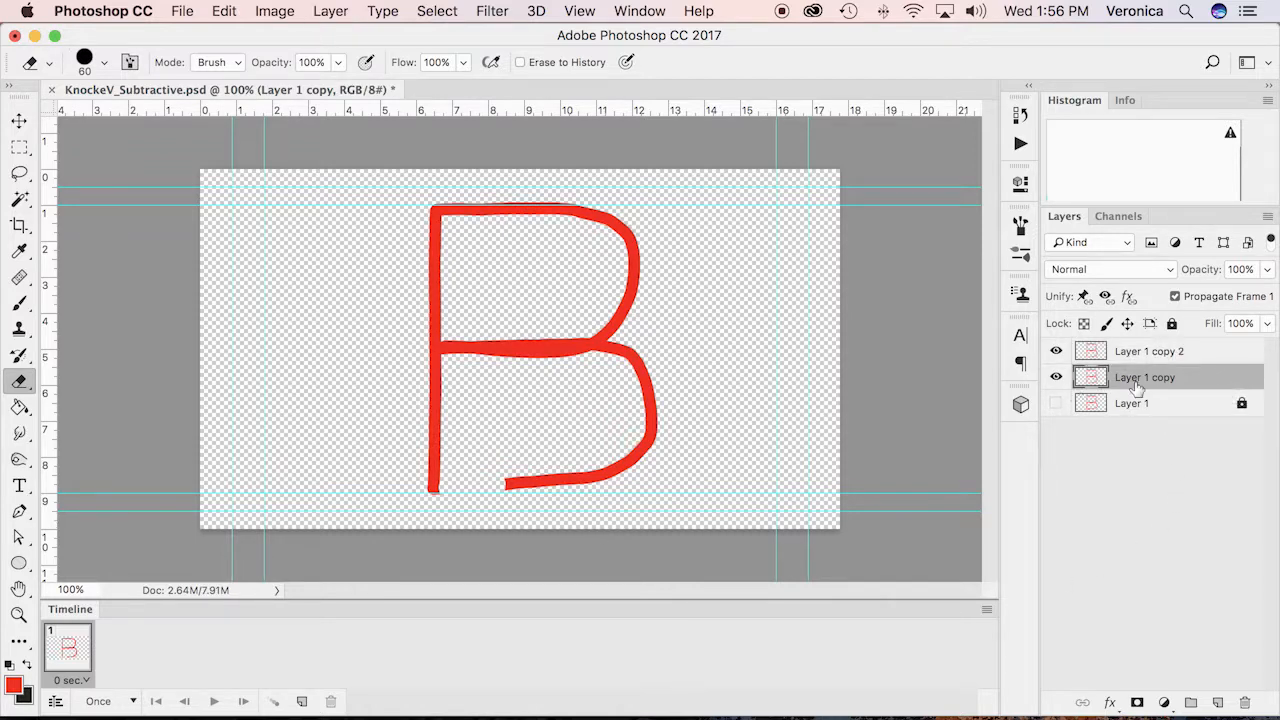
click(1172, 323)
click(1056, 377)
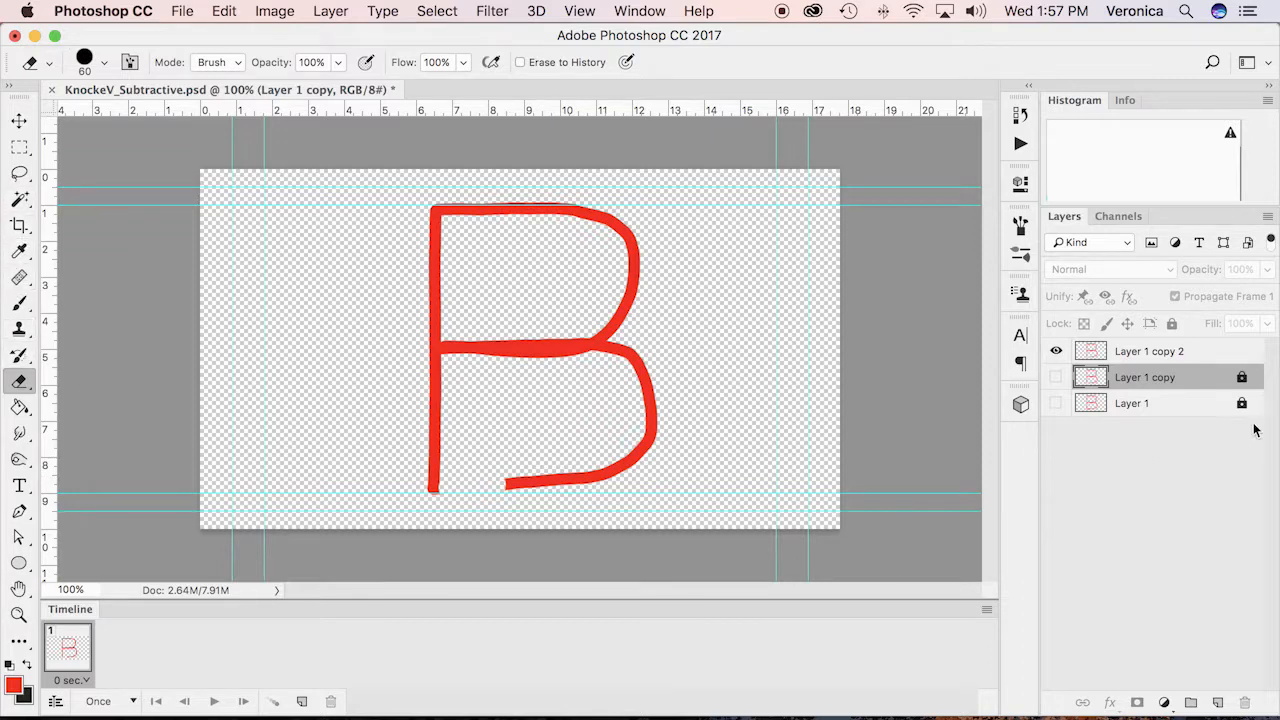
click(1200, 350)
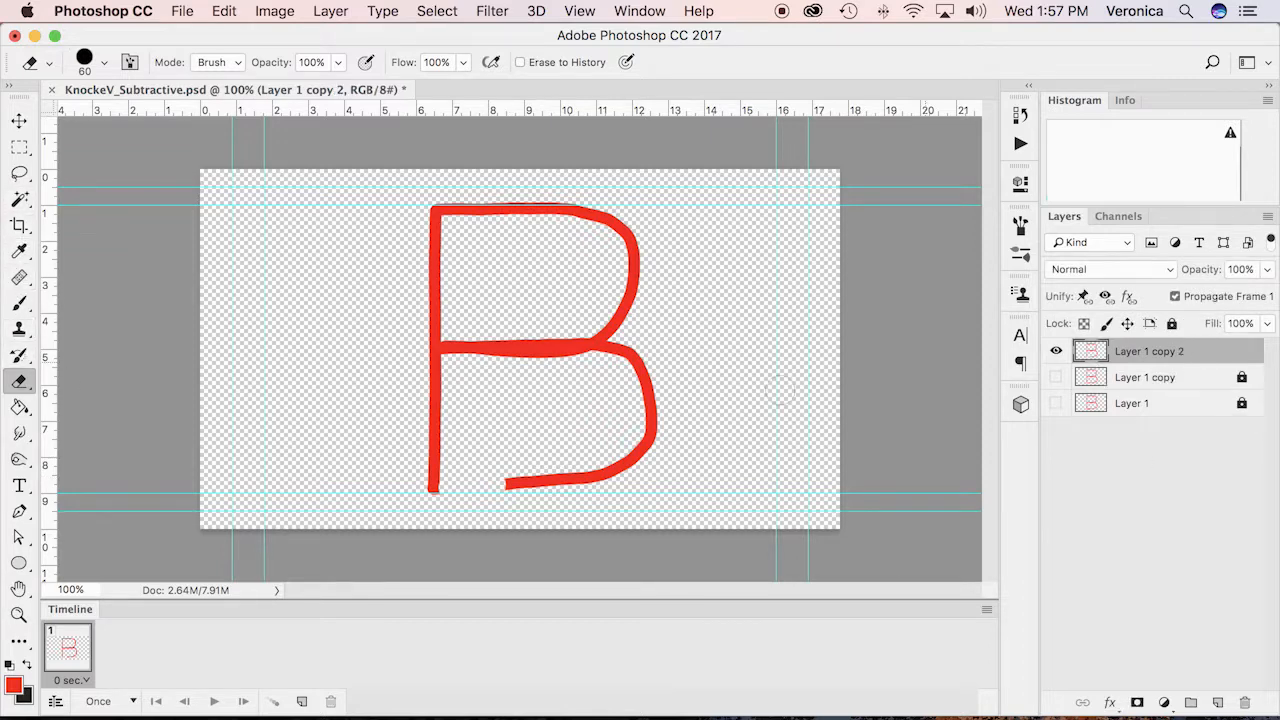
Erase more of the B's bottom stroke on Layer 1 copy 2, duplicate and hide it, erase the lower bowl's bottom-right curve on the duplicate, and save
drag(472, 486, 573, 482)
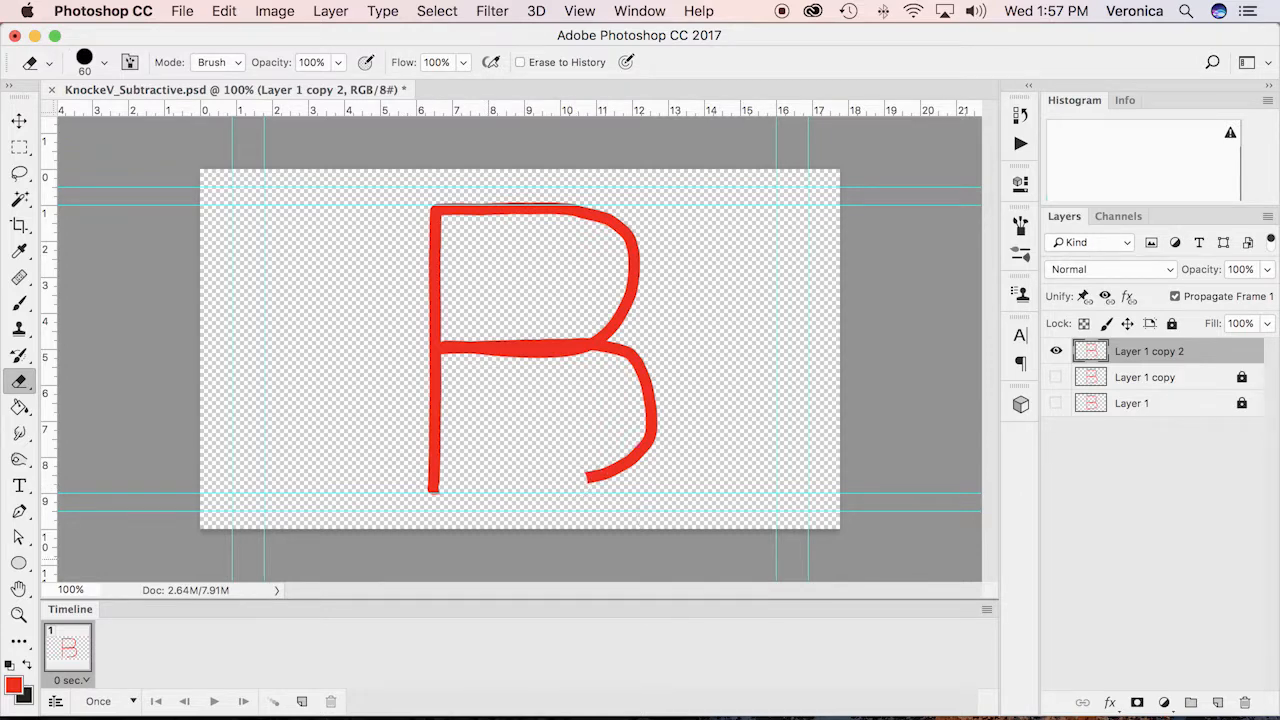
key(super+j)
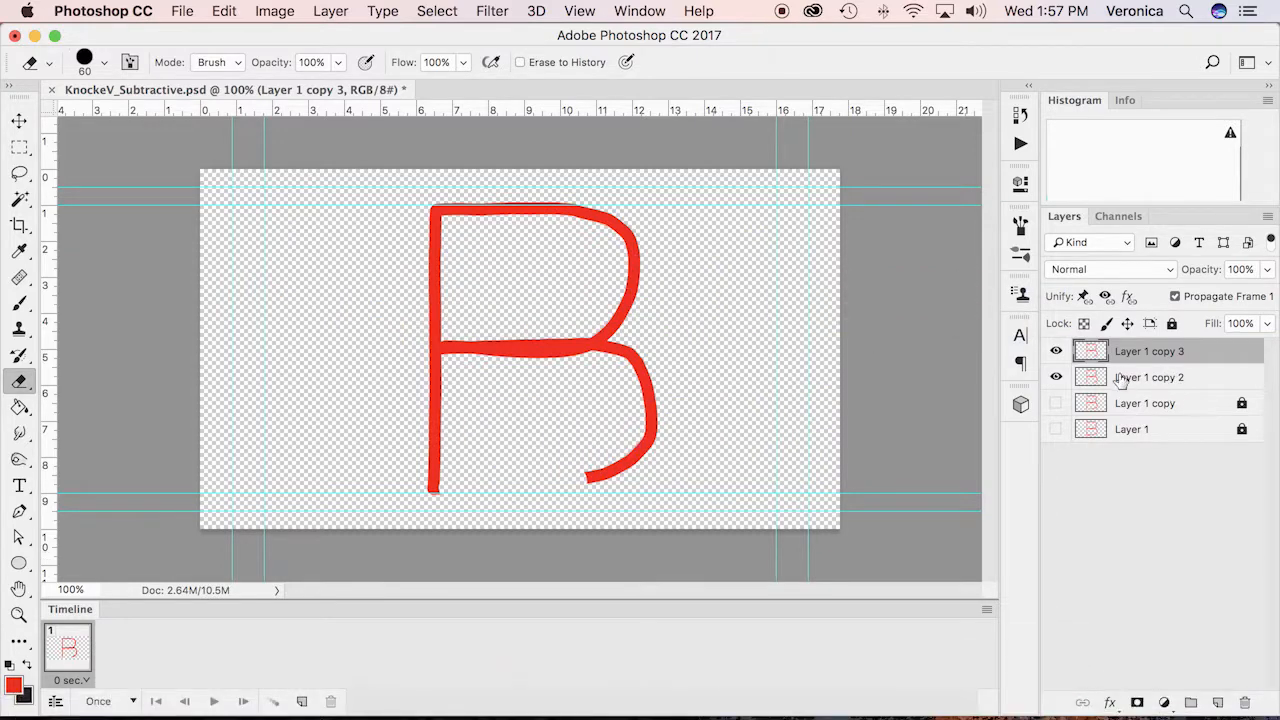
click(1056, 378)
mouse_move(575, 478)
mouse_down()
mouse_move(631, 459)
mouse_move(640, 438)
mouse_up()
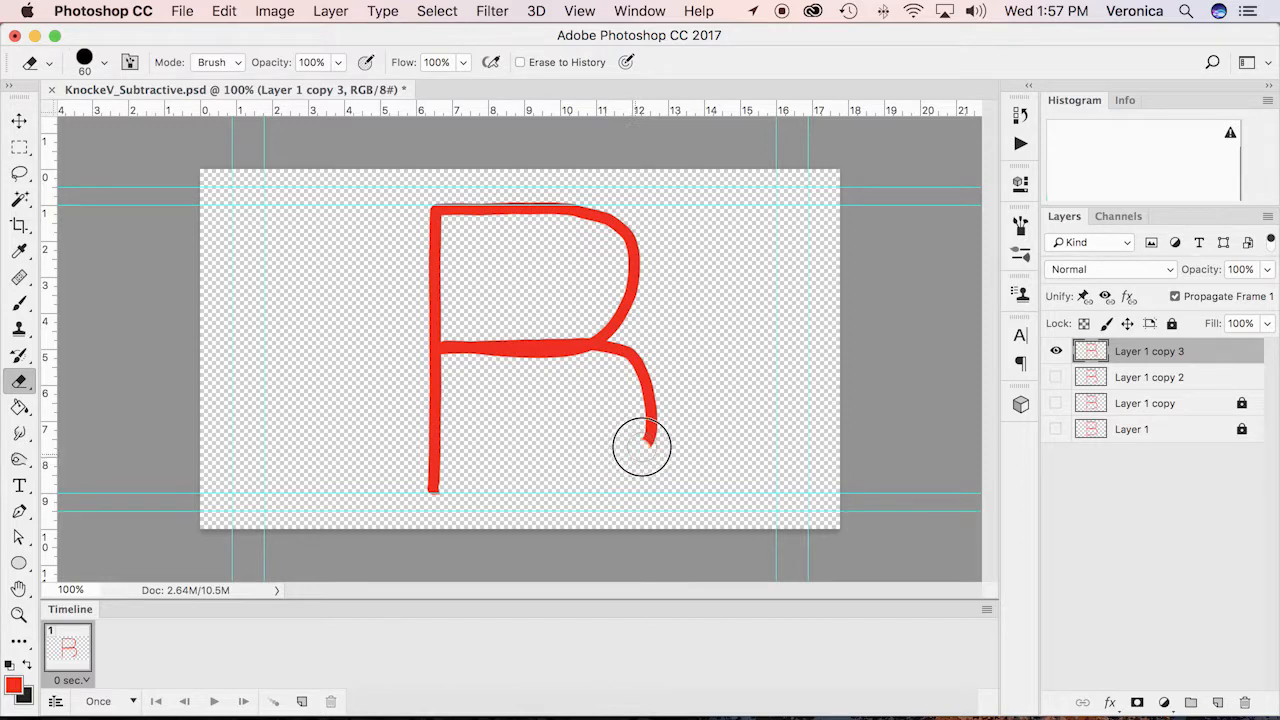
key(super+s)
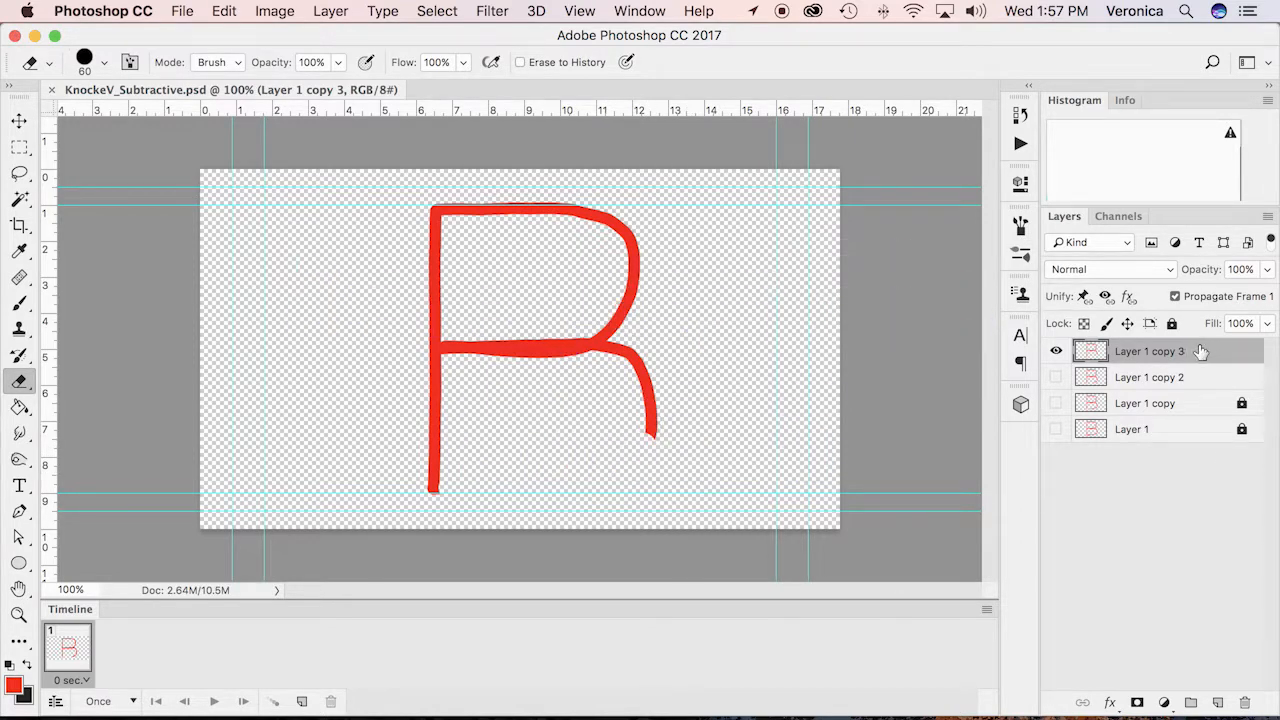
Build two more stages from Layer 1 copy 3, duplicating and hiding each source, erasing the lower bowl's right side and the remaining stub
key(super+j)
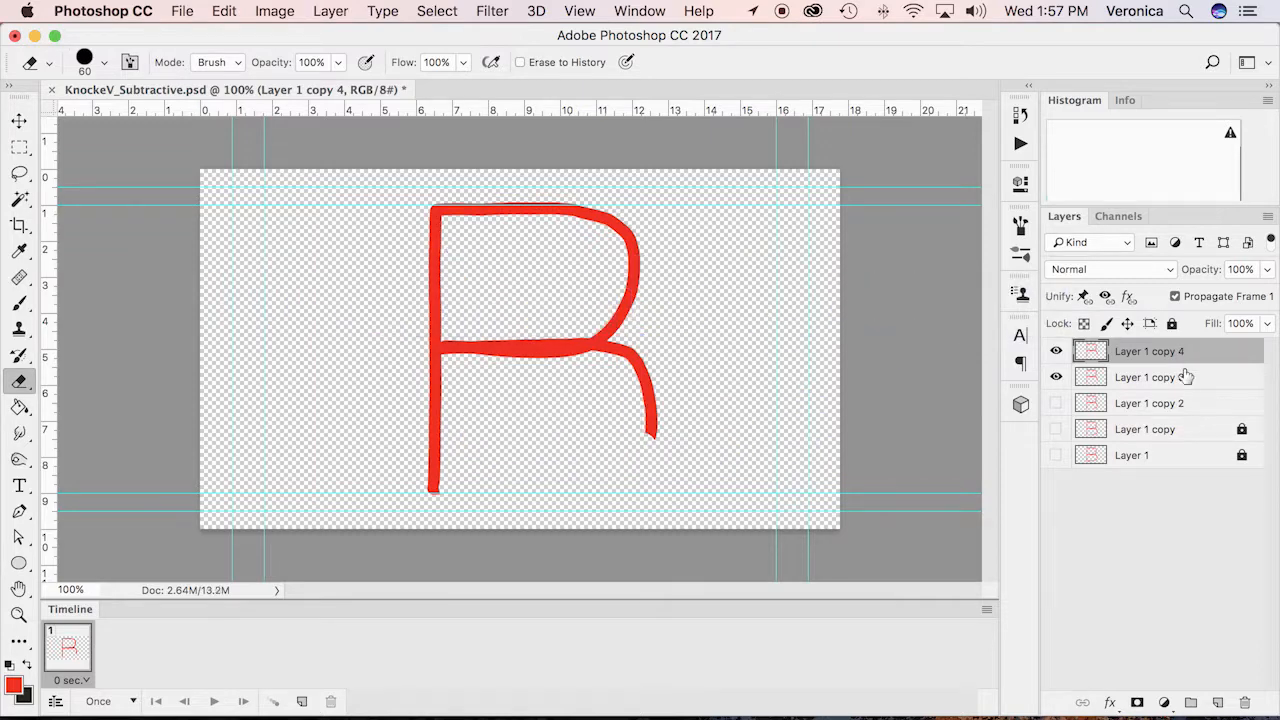
click(1056, 377)
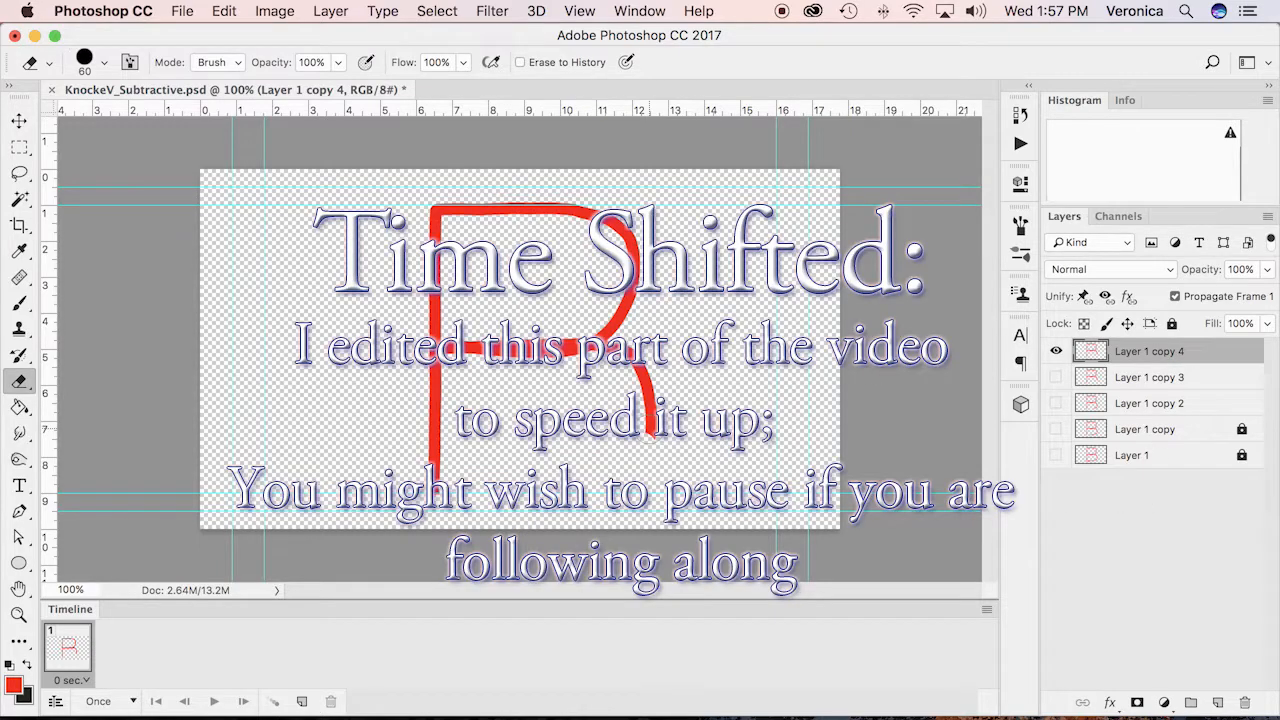
drag(652, 437, 650, 394)
key(super+j)
click(1056, 377)
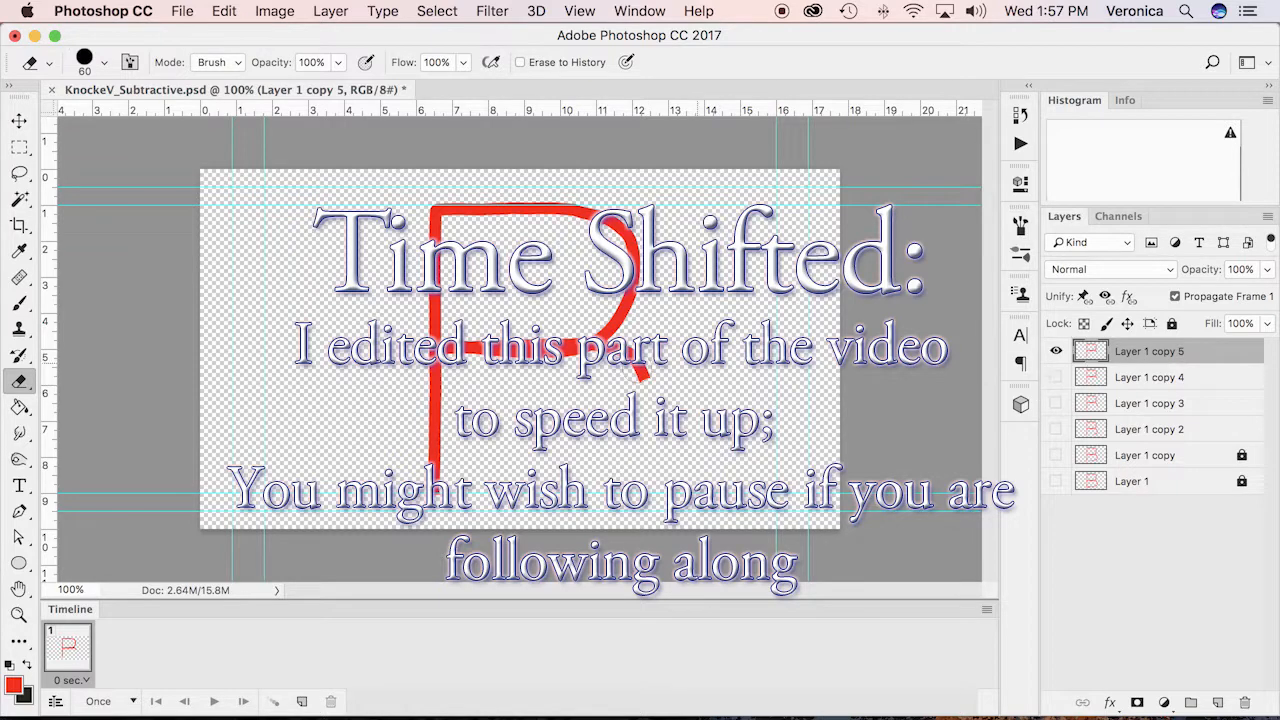
mouse_move(640, 373)
mouse_down()
mouse_move(592, 360)
mouse_move(614, 354)
mouse_up()
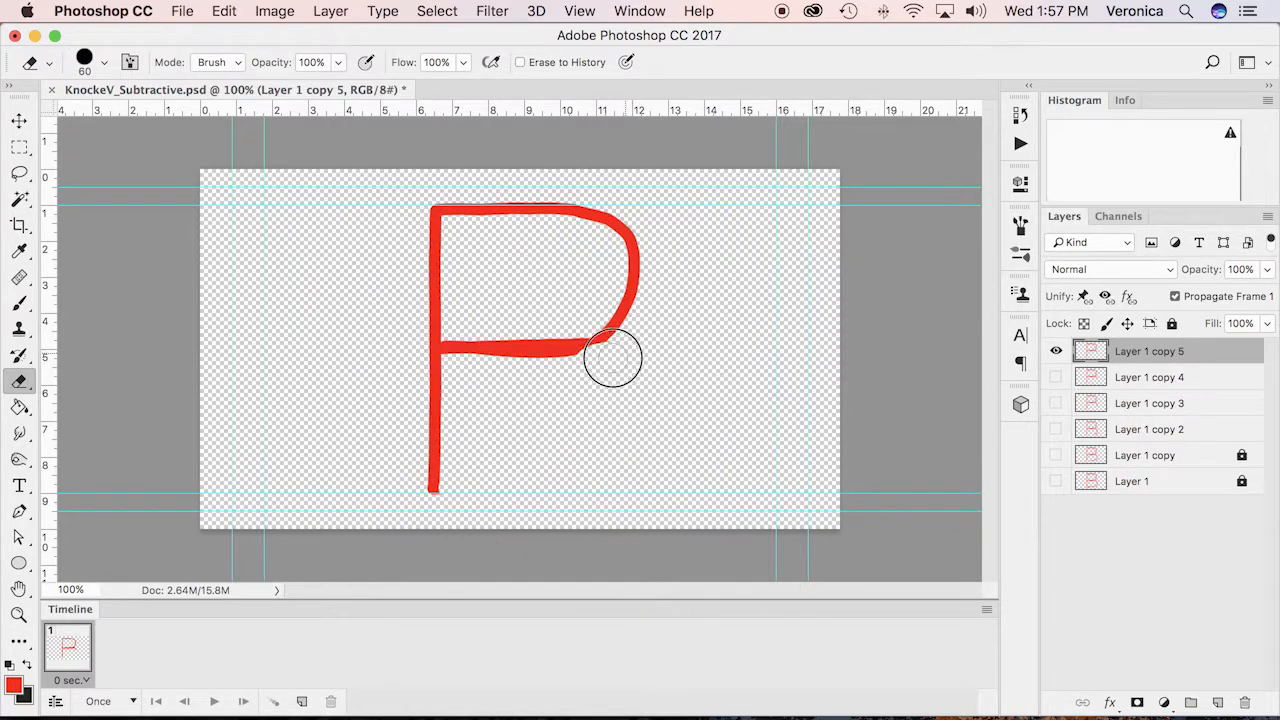
Build two stages from Layer 1 copy 5, hiding each source, erasing the middle bar's left half, and its right half with the upper bowl's lower curve
key(super+j)
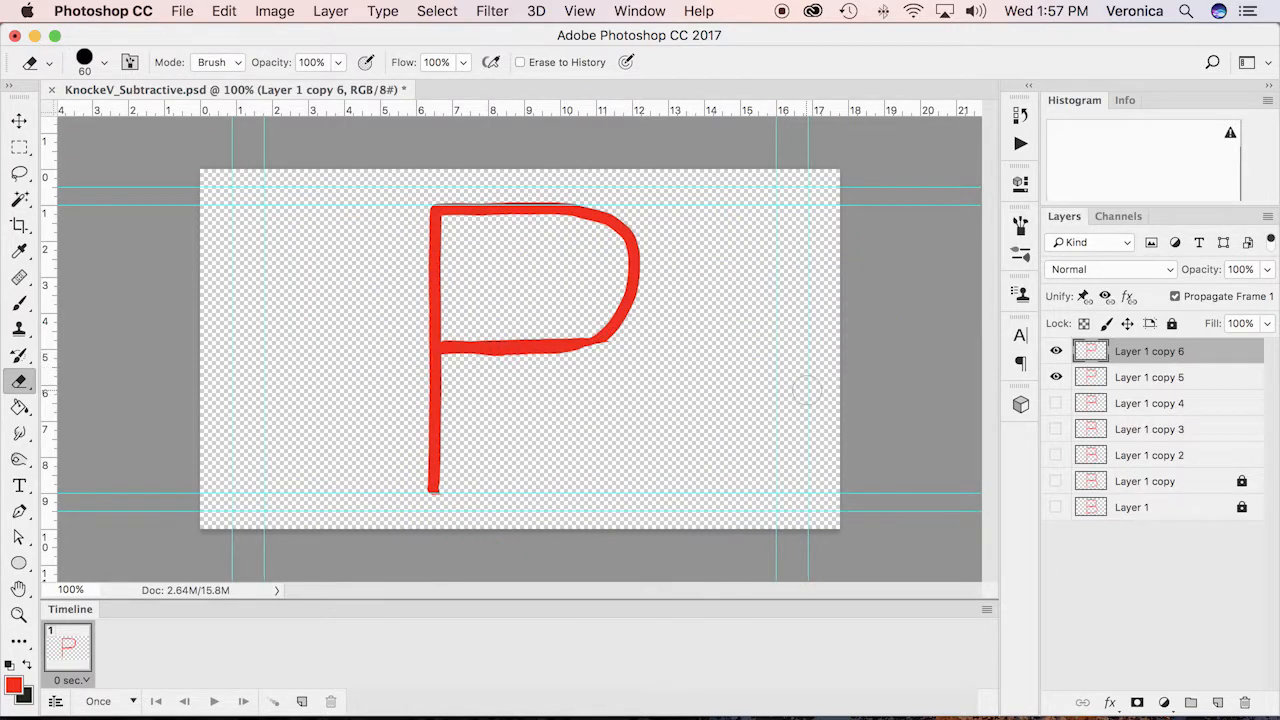
click(1056, 378)
drag(442, 346, 520, 349)
key(super+j)
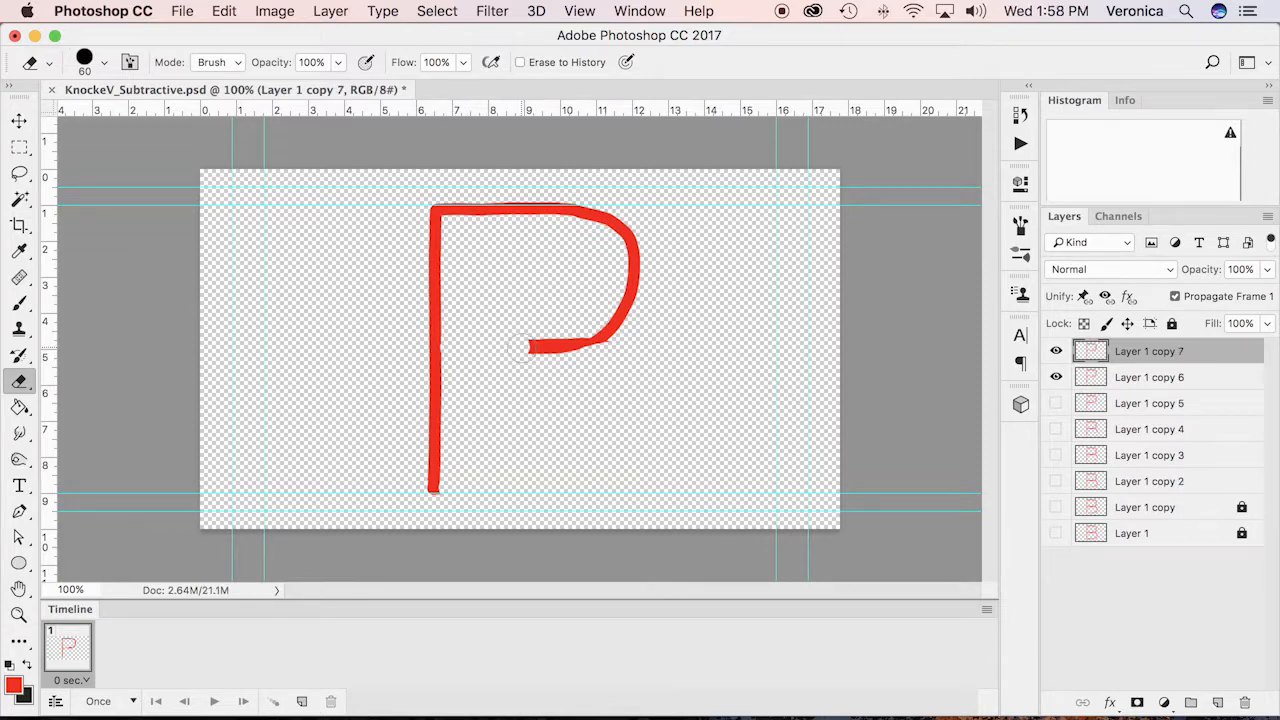
click(1056, 378)
drag(530, 346, 622, 330)
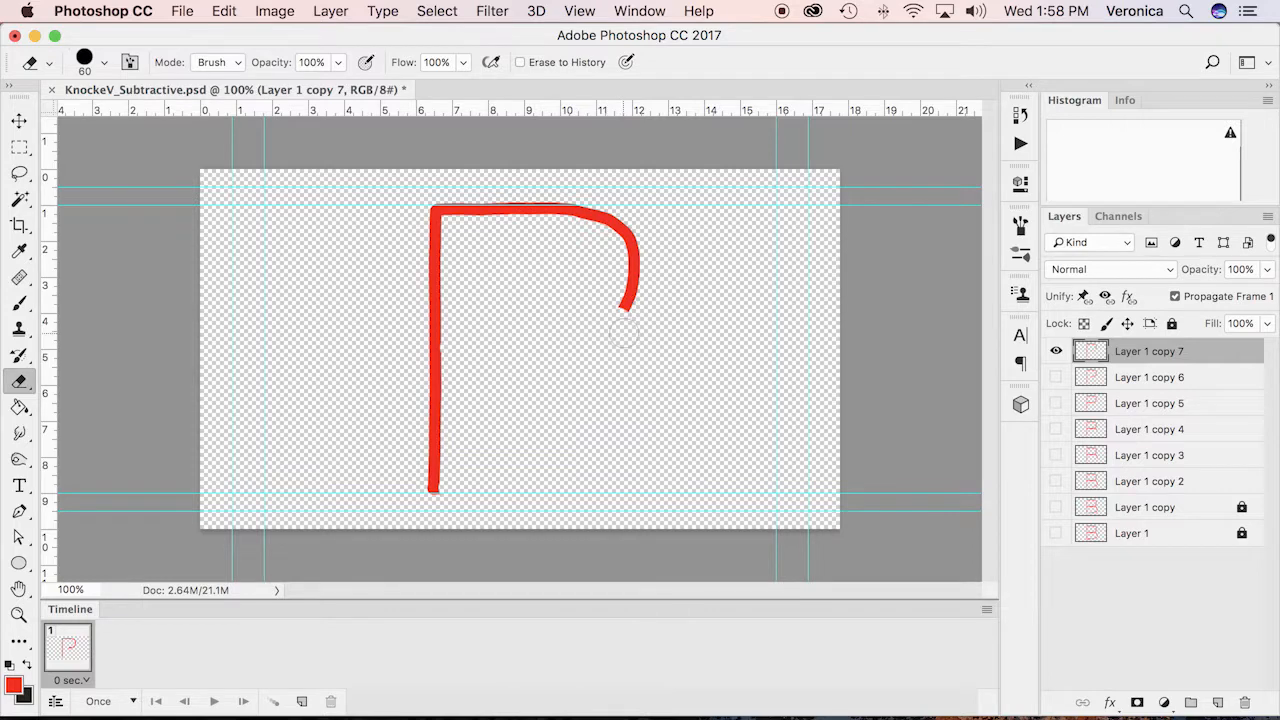
Build two stages from Layer 1 copy 7, duplicating and hiding each source, erasing the upper bowl's right side and its upper-right curve
key(super+j)
click(1056, 377)
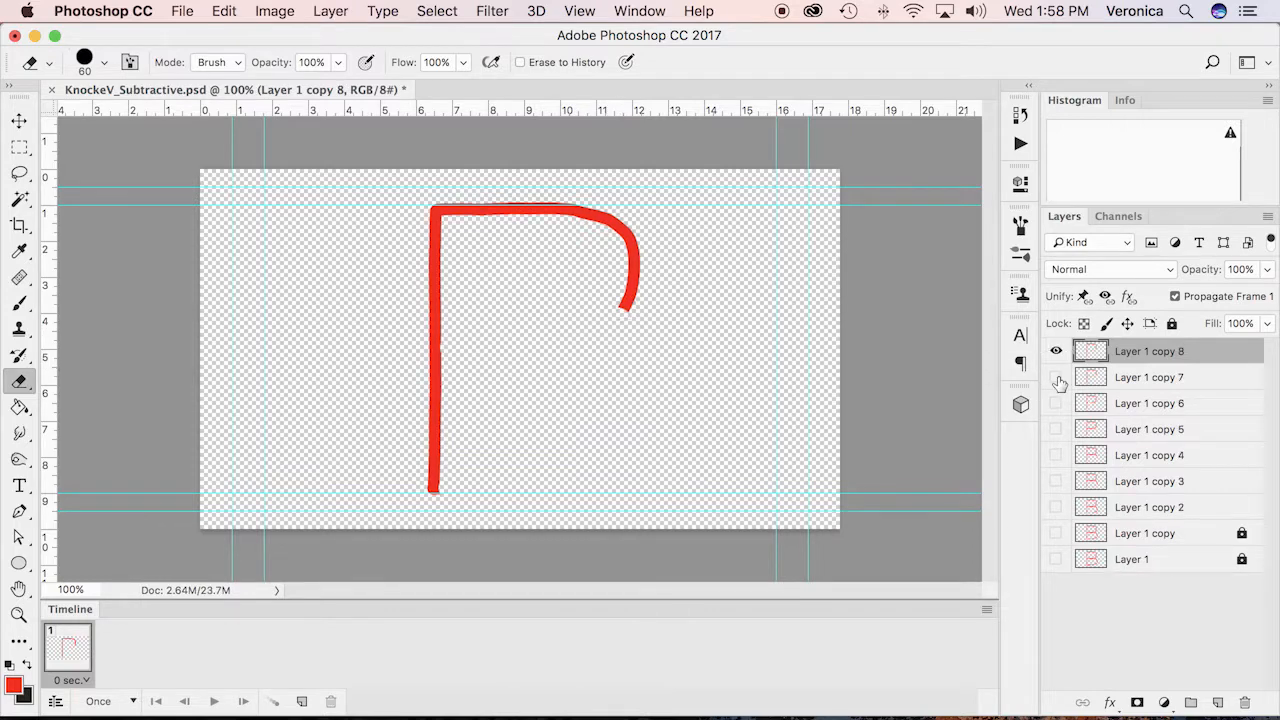
drag(645, 335, 634, 248)
key(super+j)
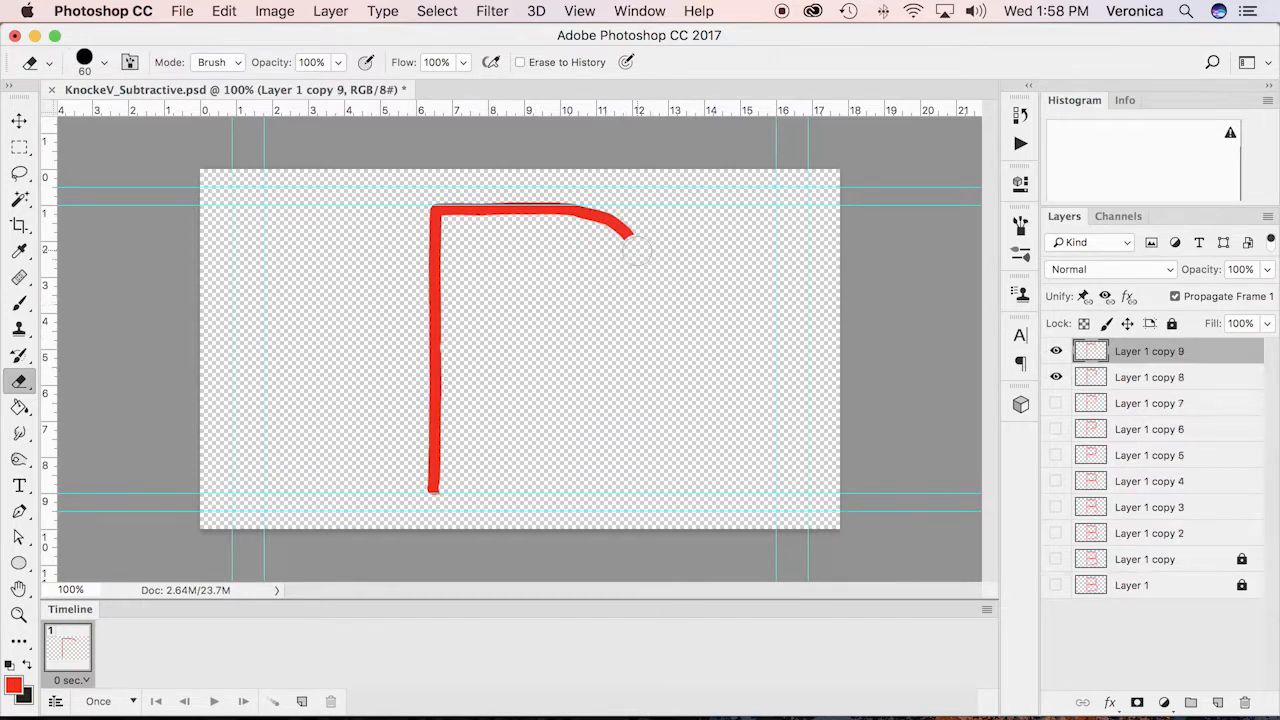
click(1056, 377)
drag(630, 245, 568, 213)
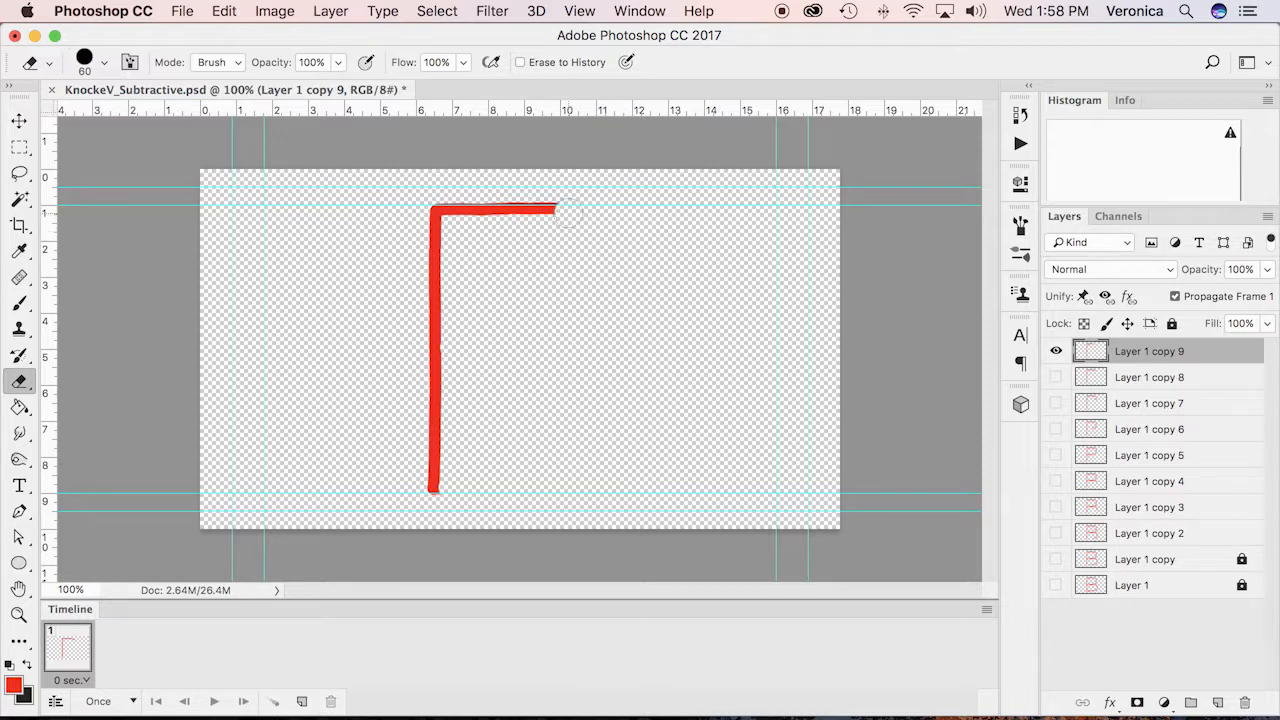
Build two stages from Layer 1 copy 9, duplicating and hiding each source, erasing the top bar's right part and the rest up to the stem
key(super+j)
click(1056, 377)
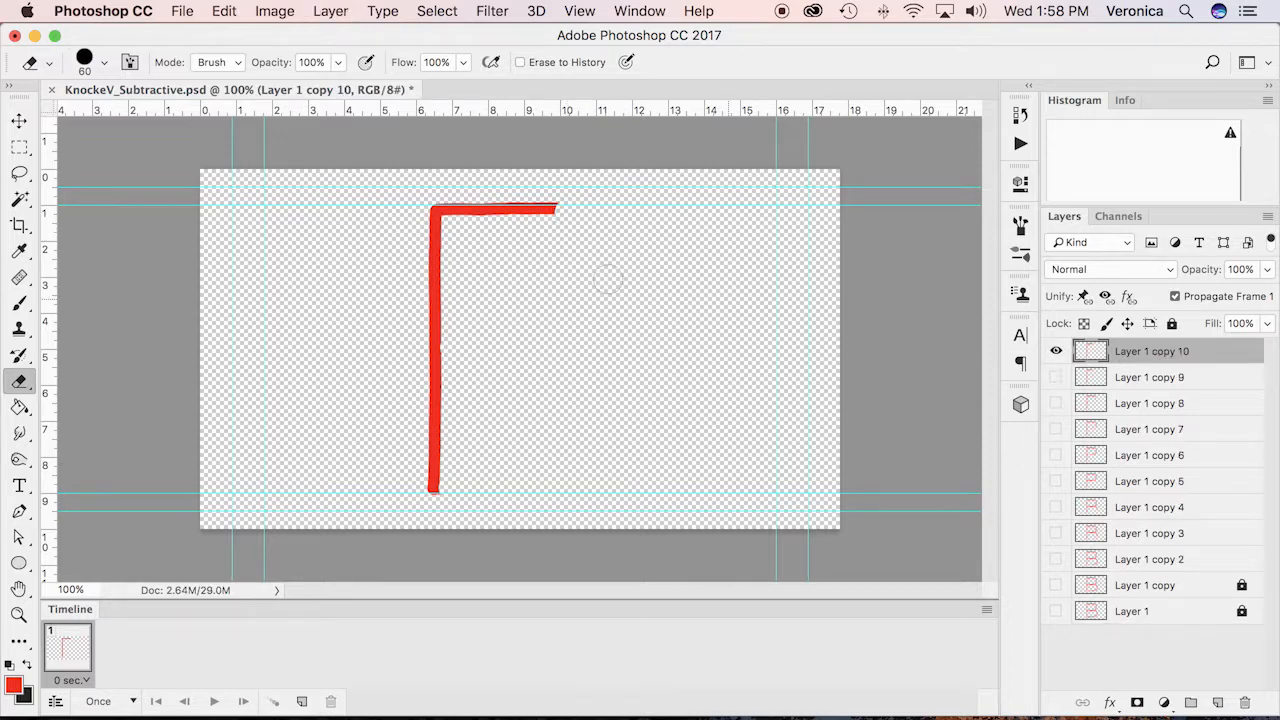
drag(568, 208, 494, 209)
key(super+j)
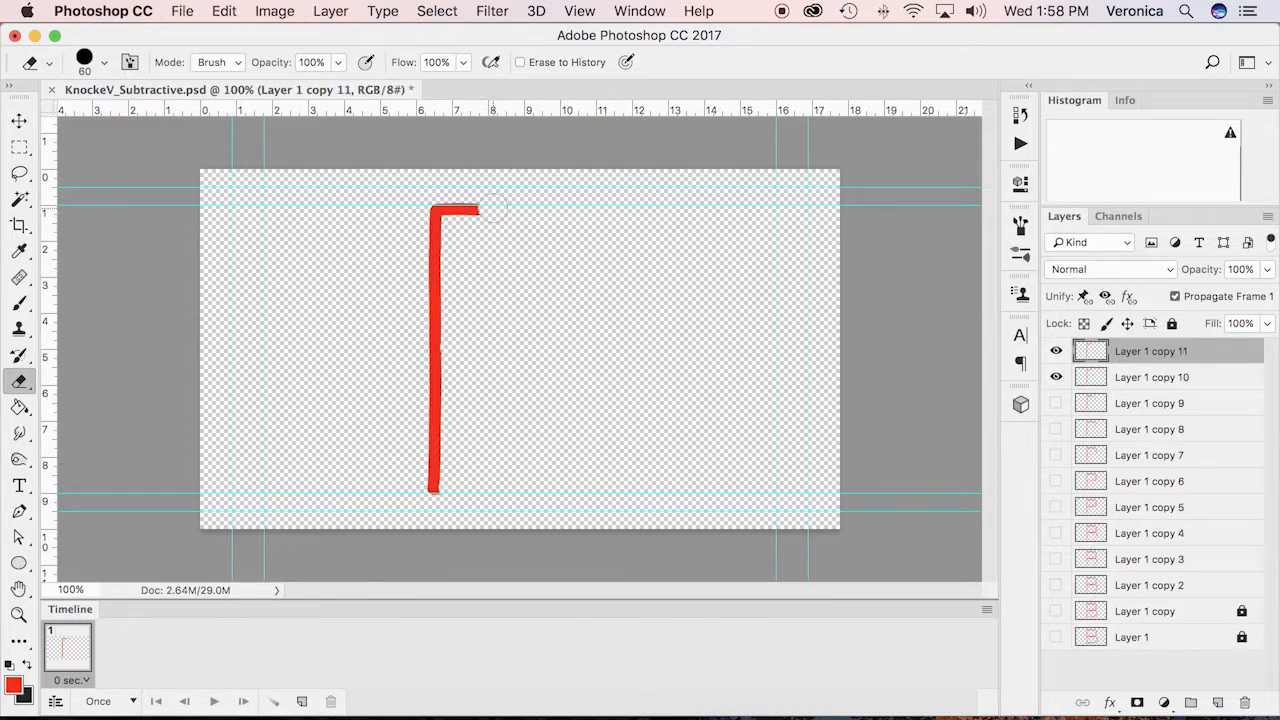
click(1056, 377)
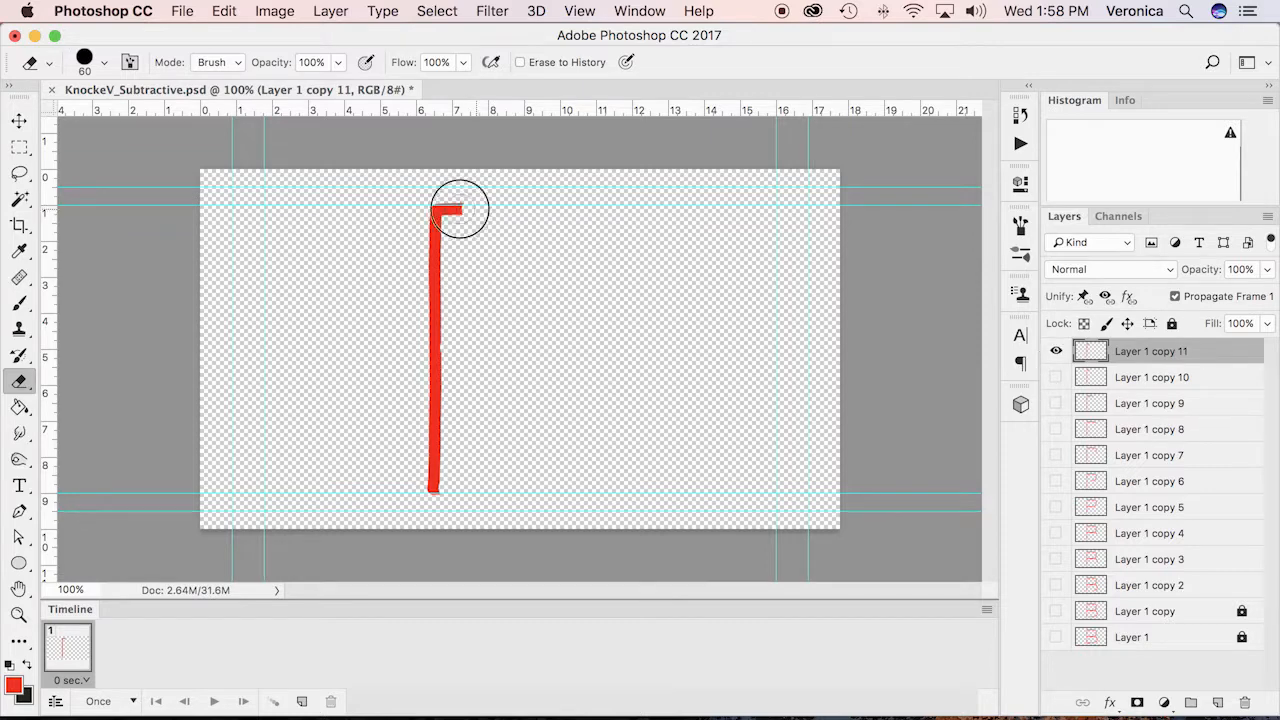
drag(457, 209, 433, 210)
Build two stages from Layer 1 copy 11, hiding each source, erasing the stem's upper half and all but a short piece at its base, and save
key(super+j)
click(1056, 377)
drag(433, 230, 433, 298)
drag(429, 243, 433, 338)
key(super+j)
click(1056, 377)
drag(438, 343, 433, 432)
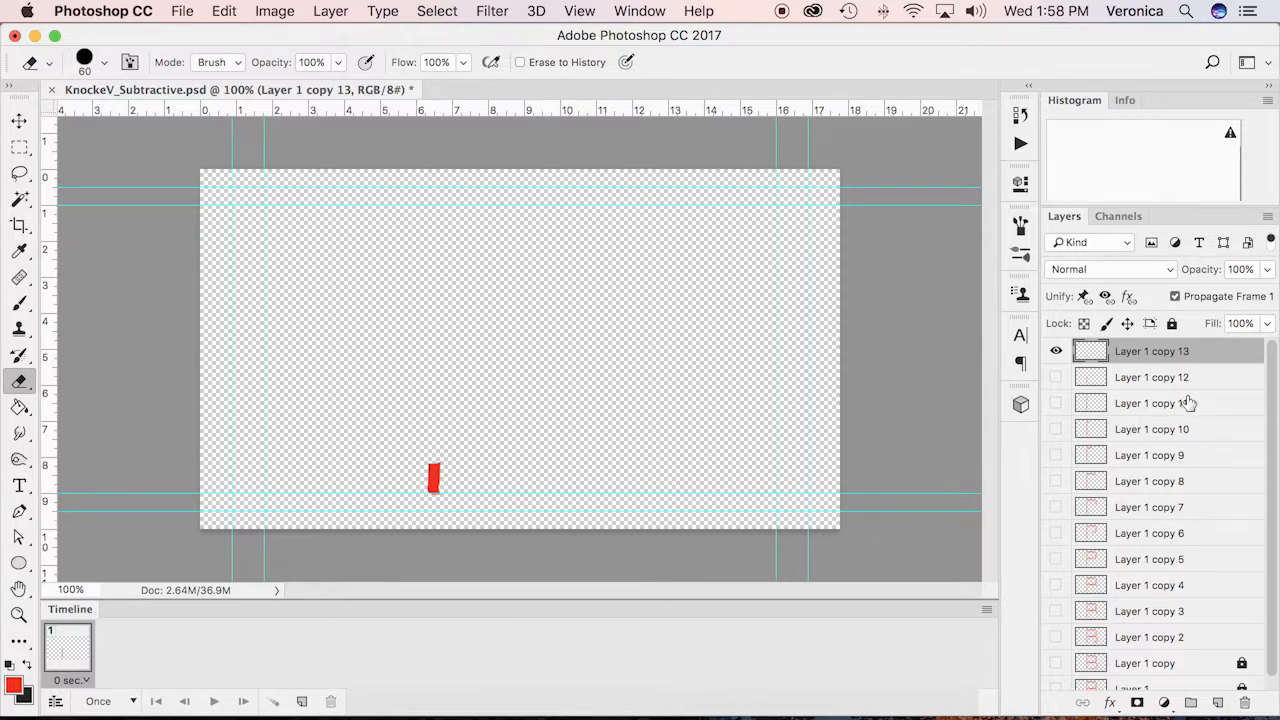
key(super+s)
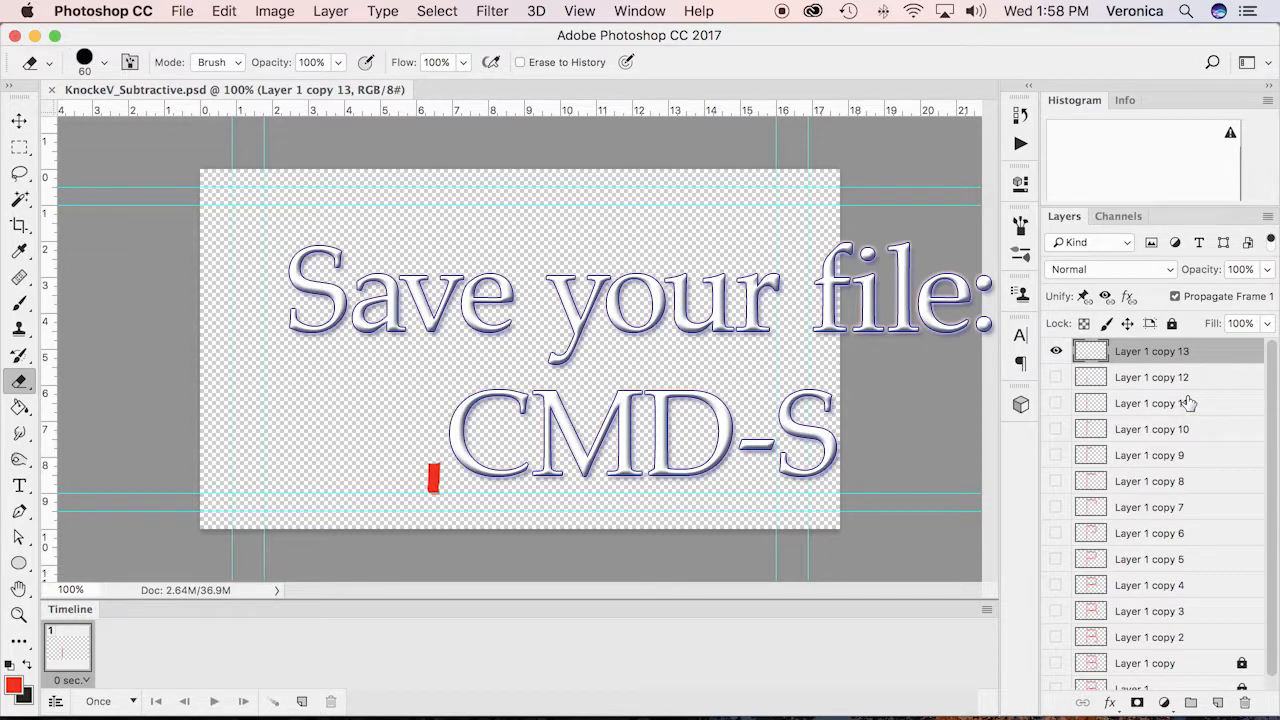
Make all the hidden layers visible and unlock Layer 1 and Layer 1 copy
drag(1056, 365, 1055, 703)
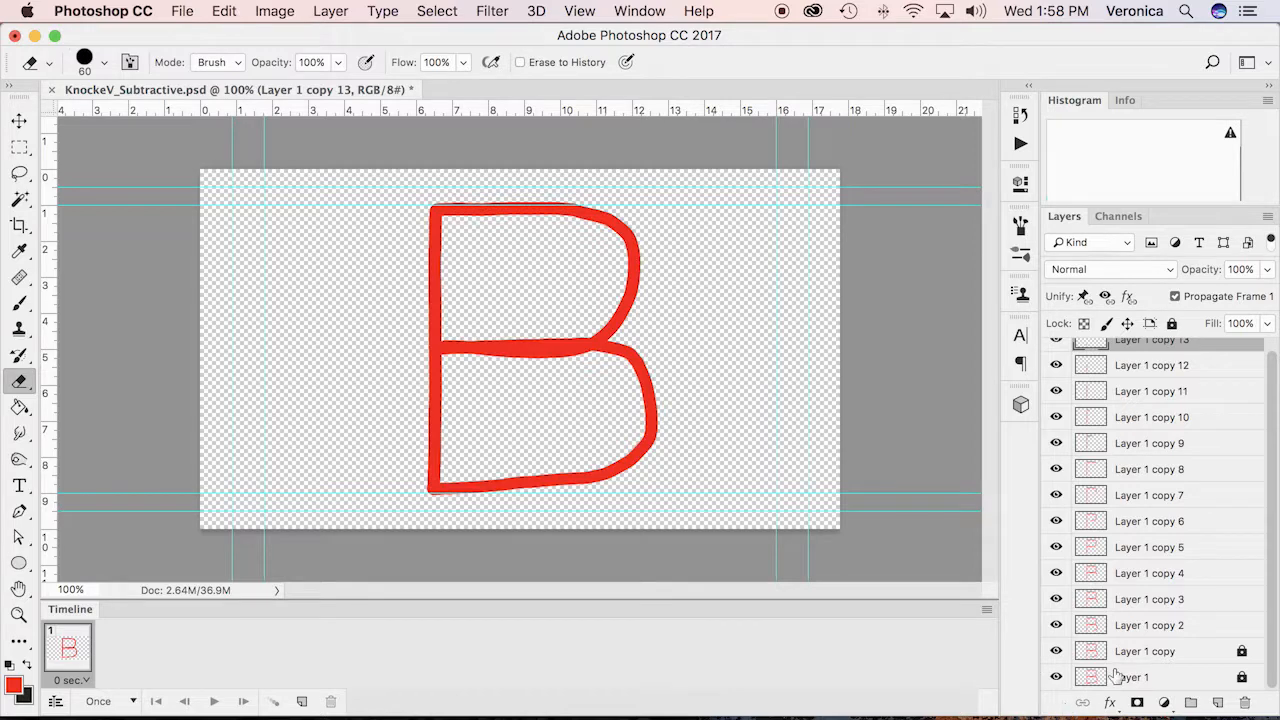
click(1242, 651)
click(1242, 678)
Make timeline frames from the layers and save the file
click(987, 611)
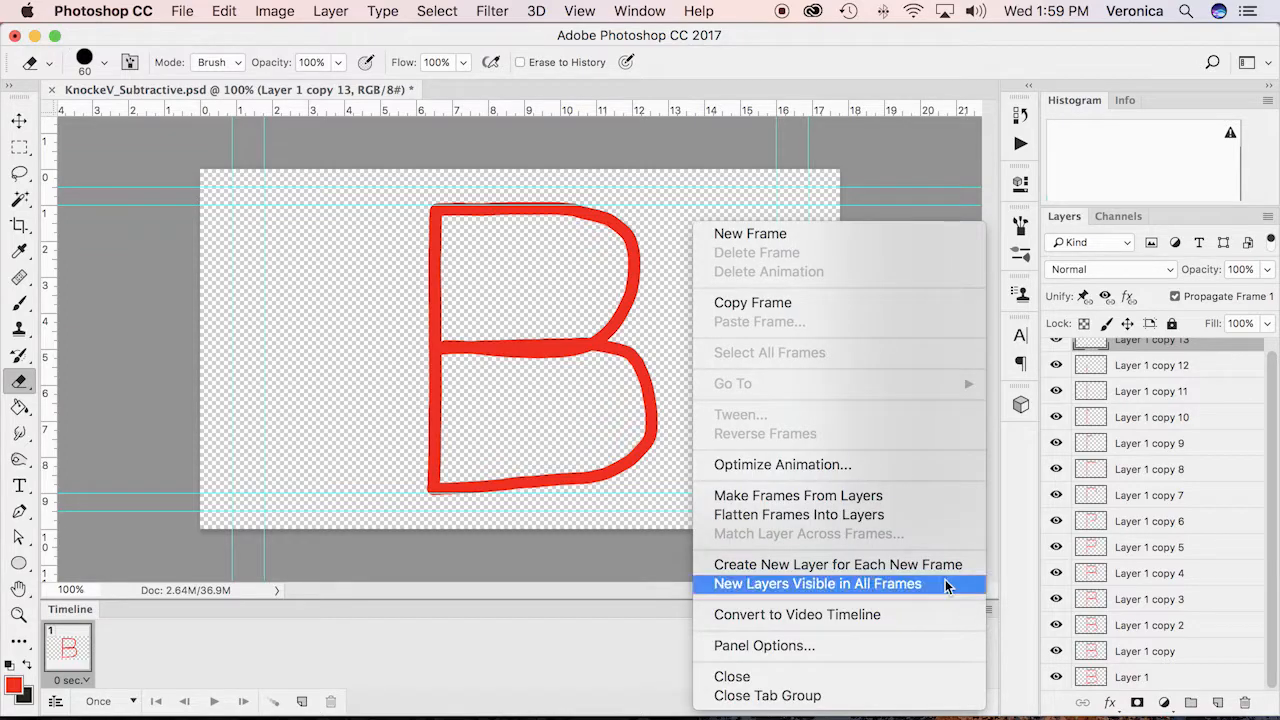
click(817, 498)
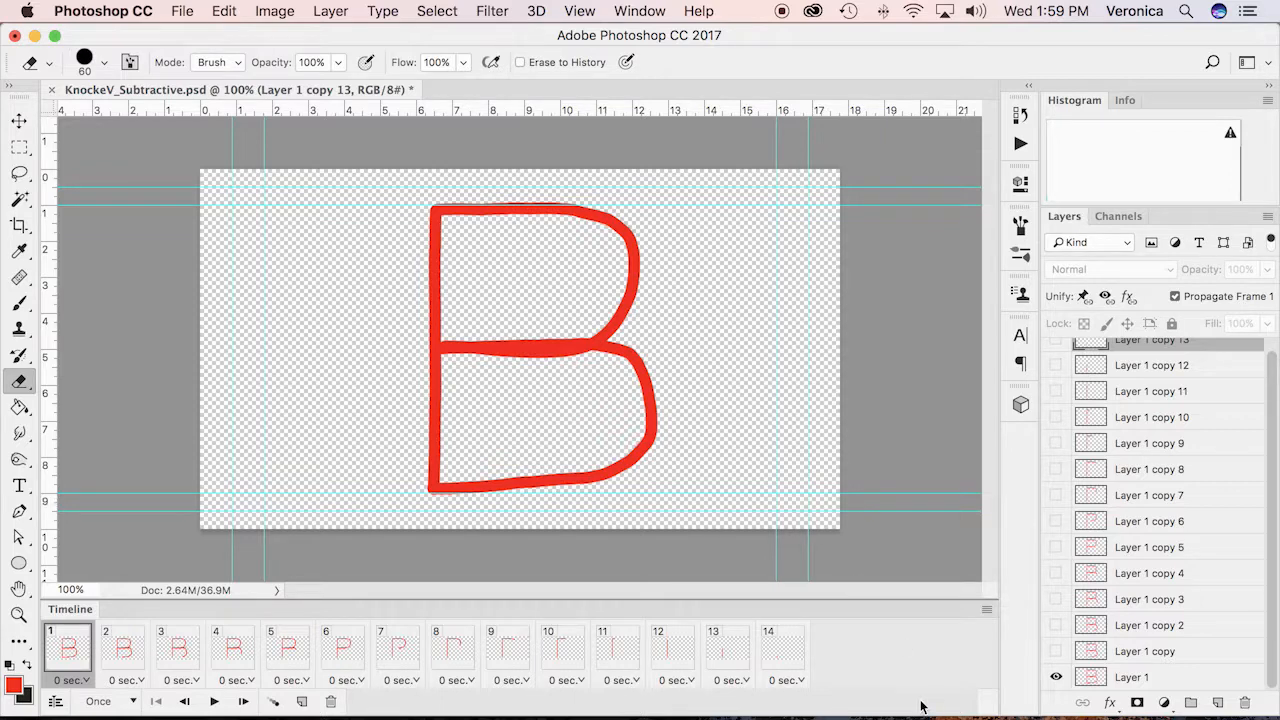
key(super+s)
Copy frame 14 and paste it into the timeline with the Paste After Selection method
click(19, 121)
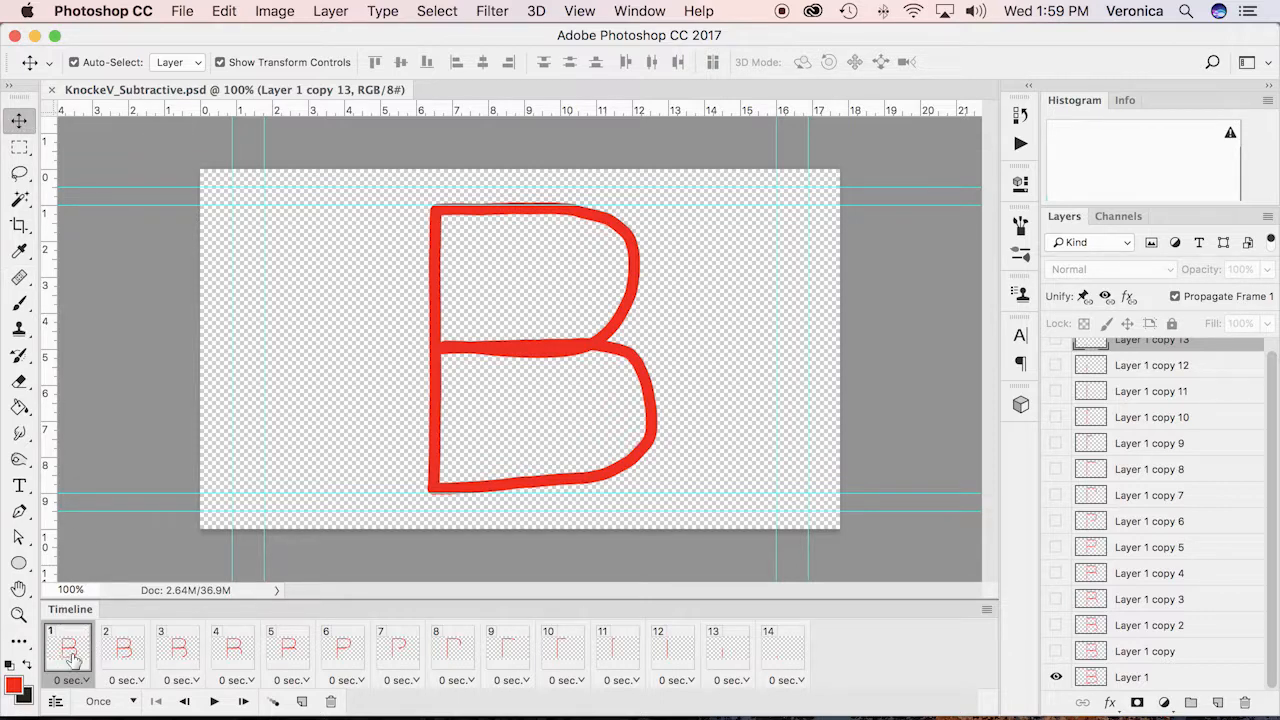
shift+click(800, 651)
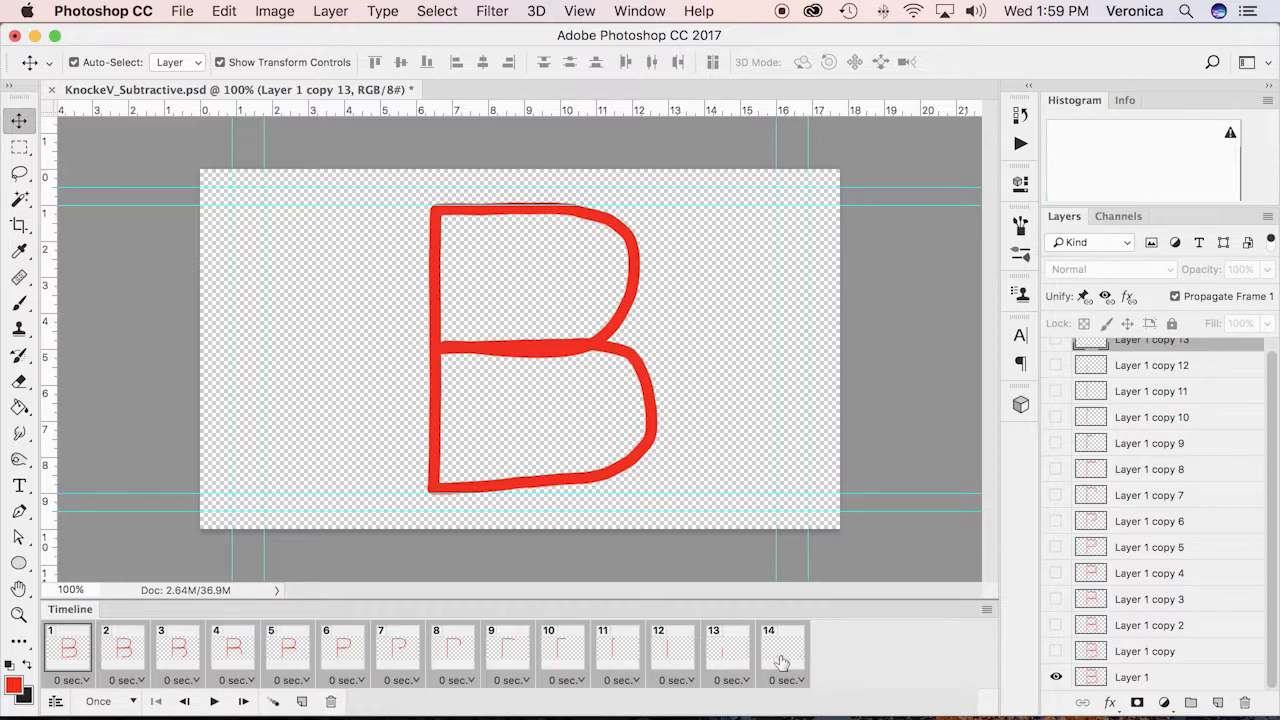
click(780, 663)
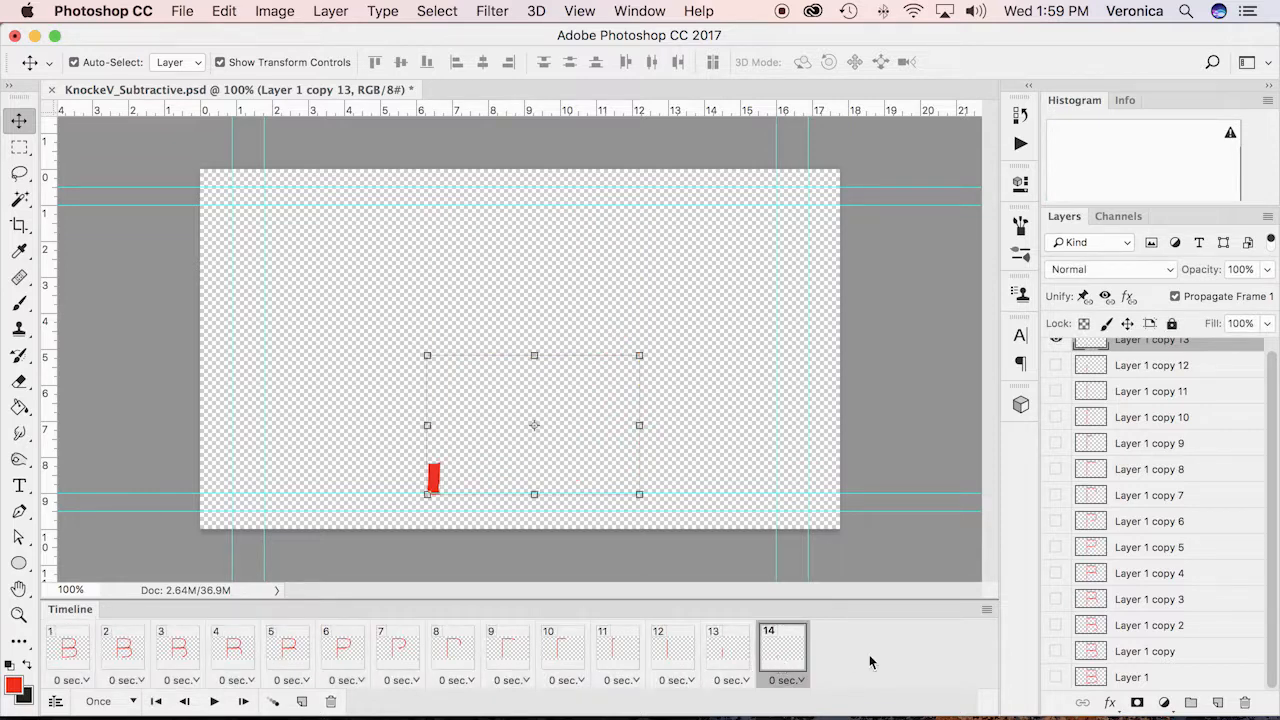
click(988, 610)
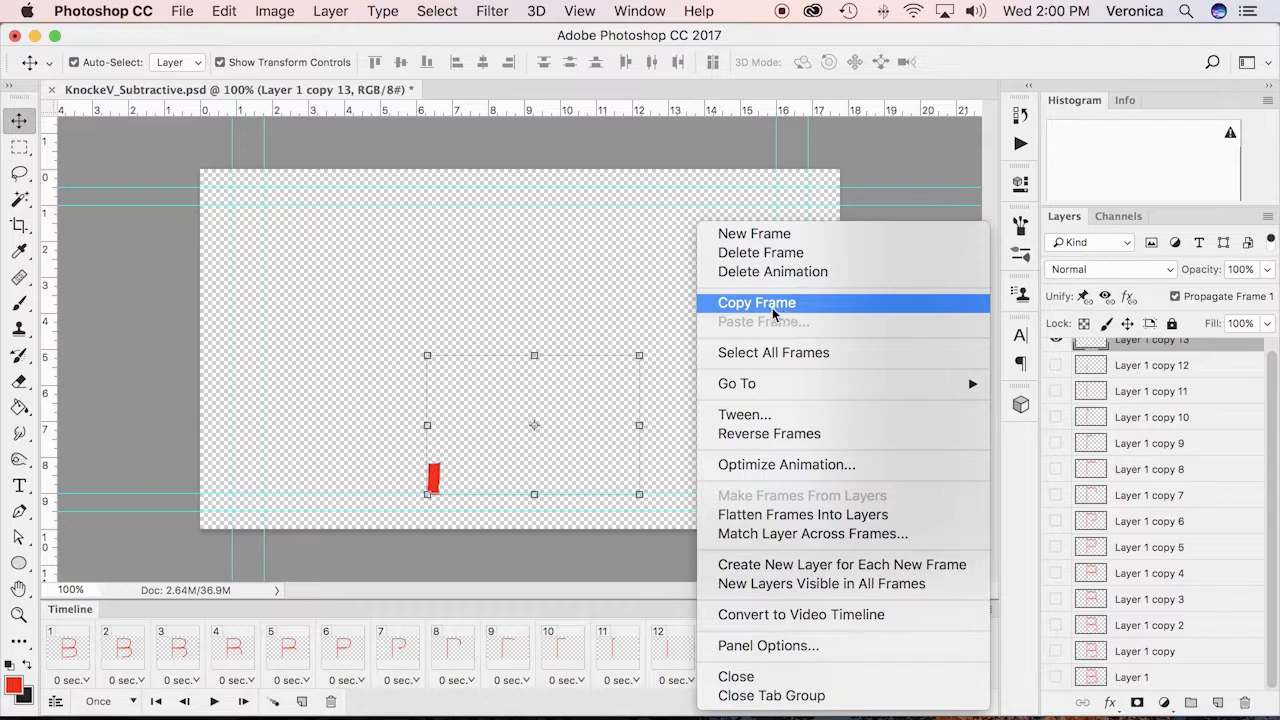
click(785, 310)
click(987, 612)
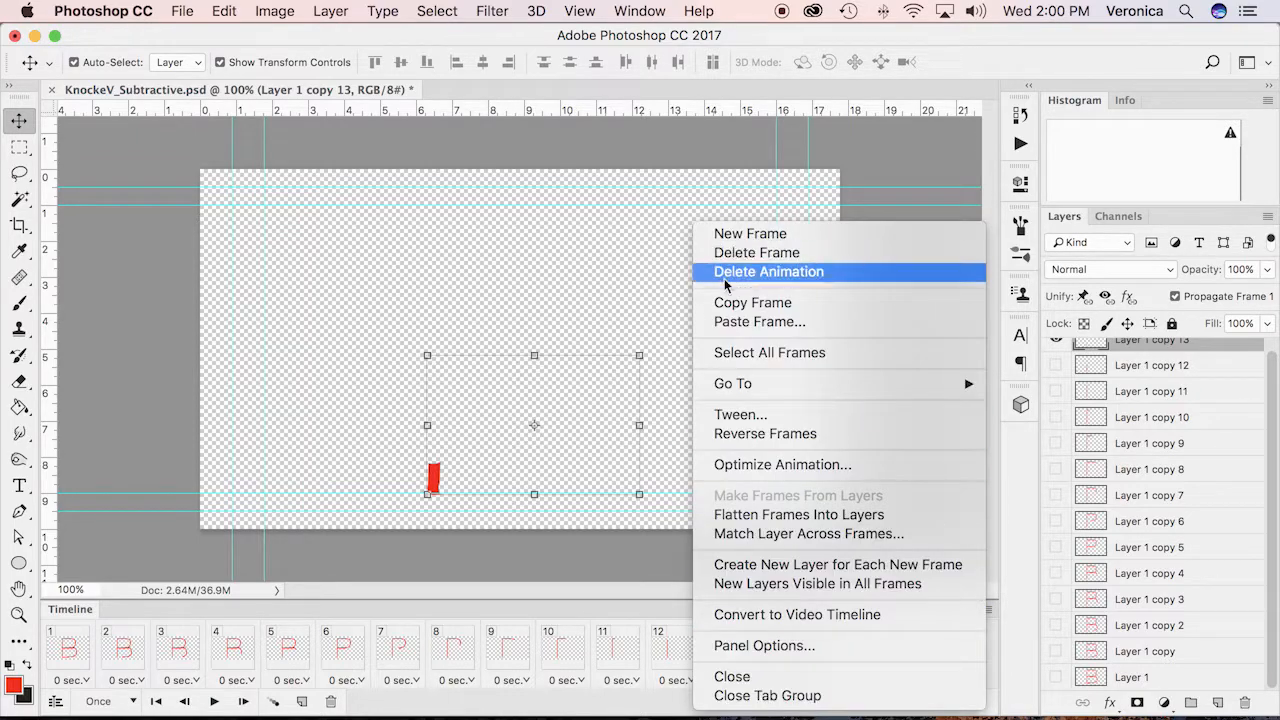
click(728, 321)
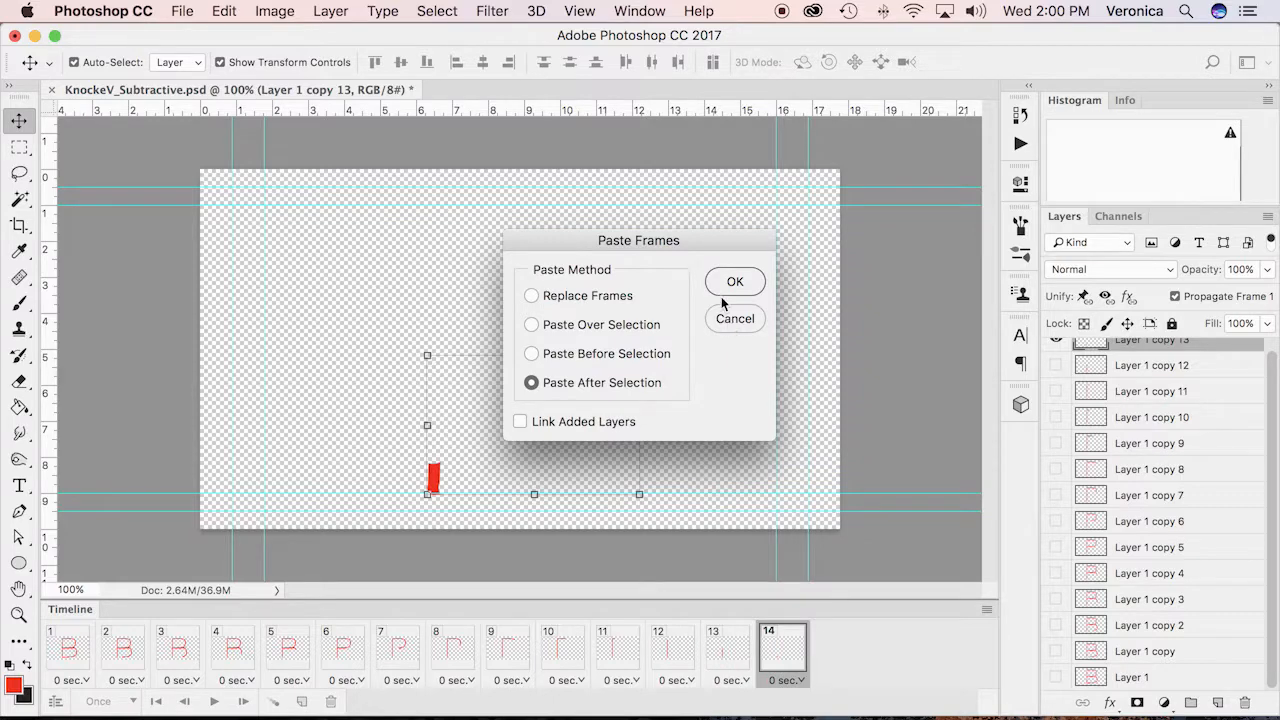
click(737, 284)
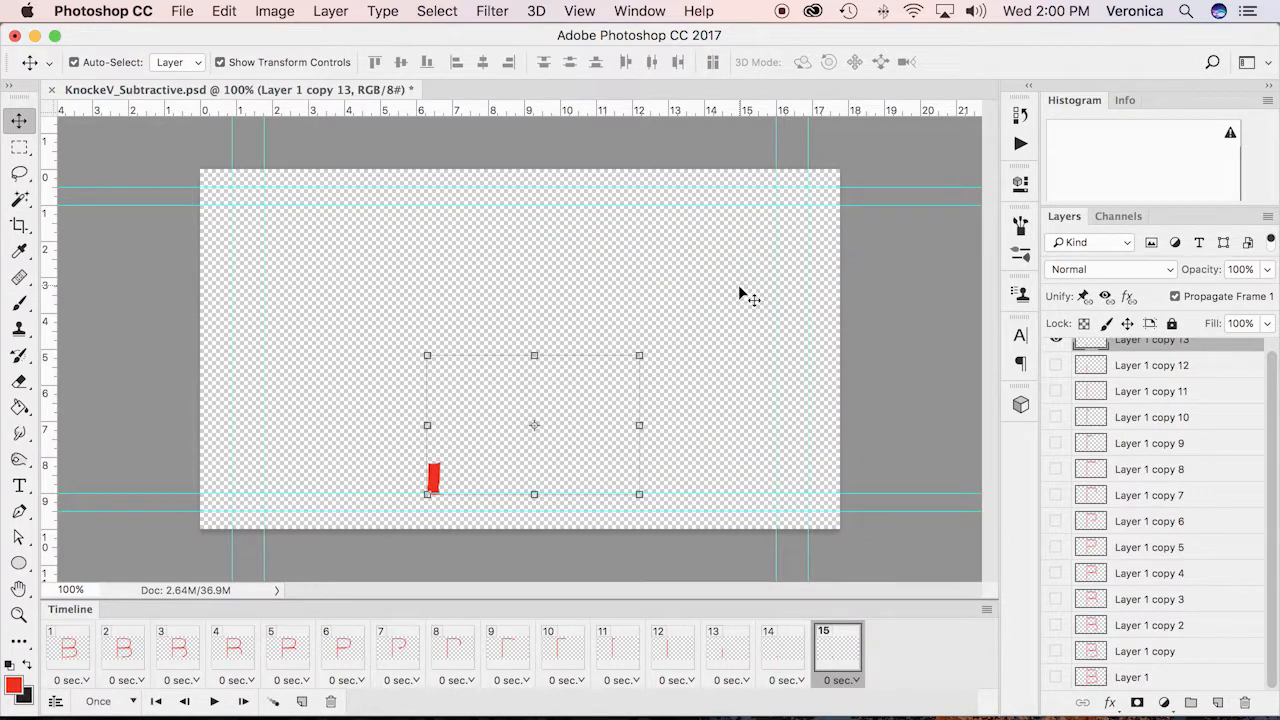
For frame 15, duplicate Layer 1 copy 13, hide the source, and erase part of the remaining stem piece on the duplicate with the 60 px Eraser
scroll(1175, 462, up, 1)
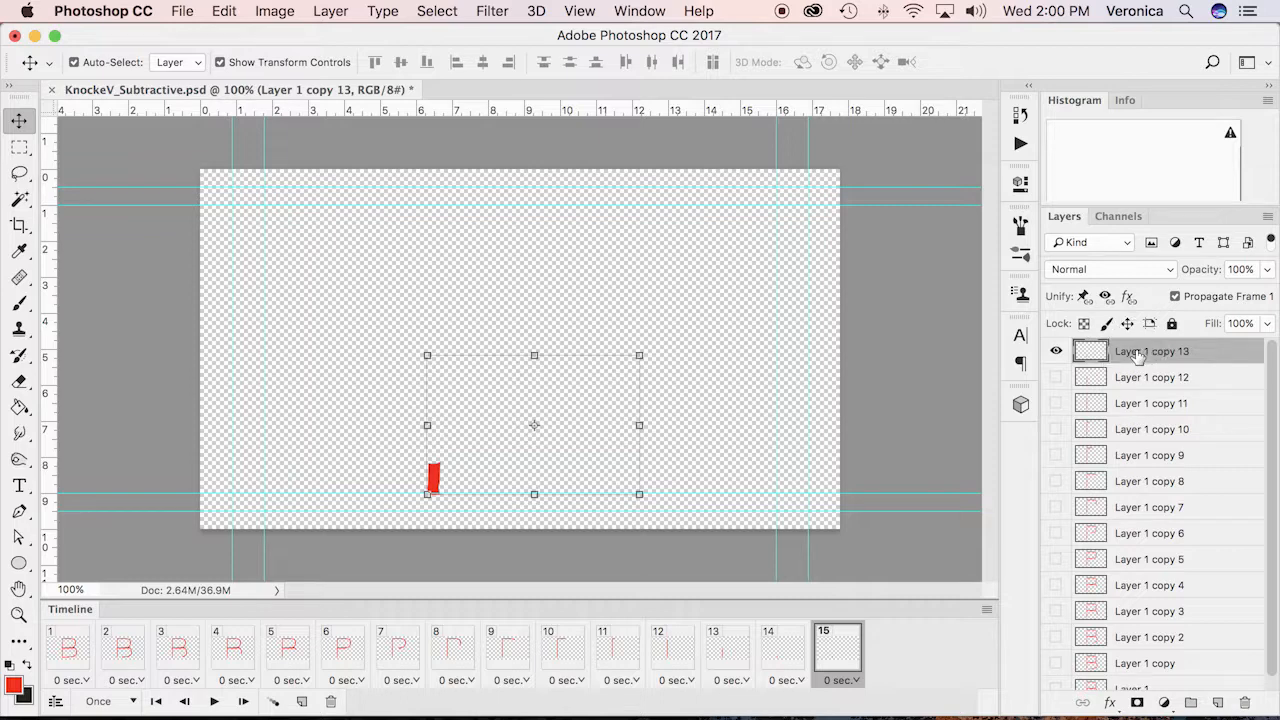
key(super+j)
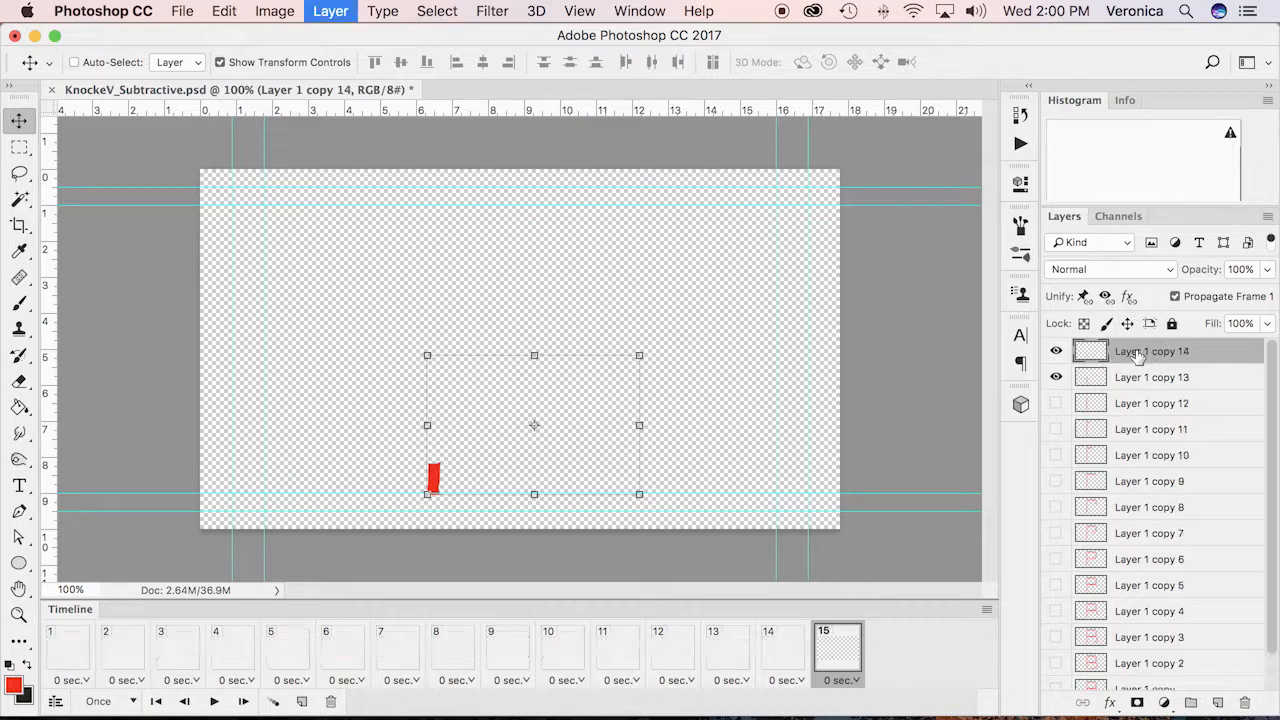
click(1056, 378)
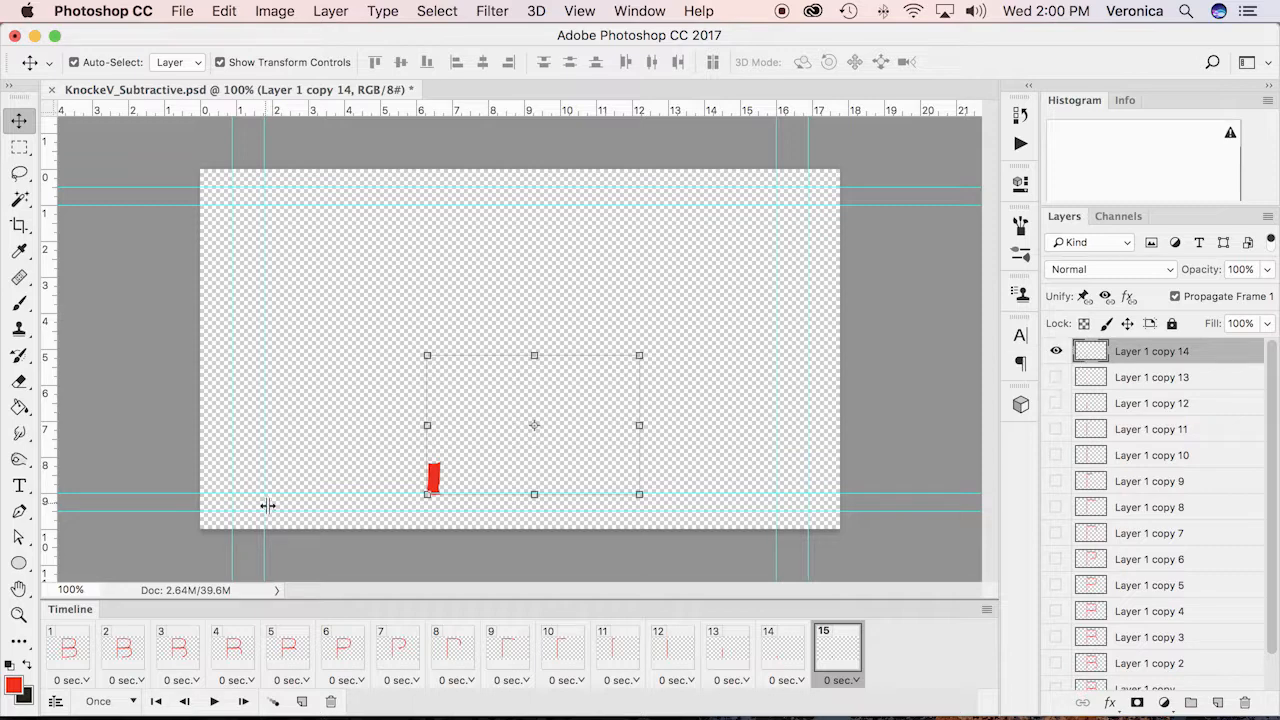
click(19, 382)
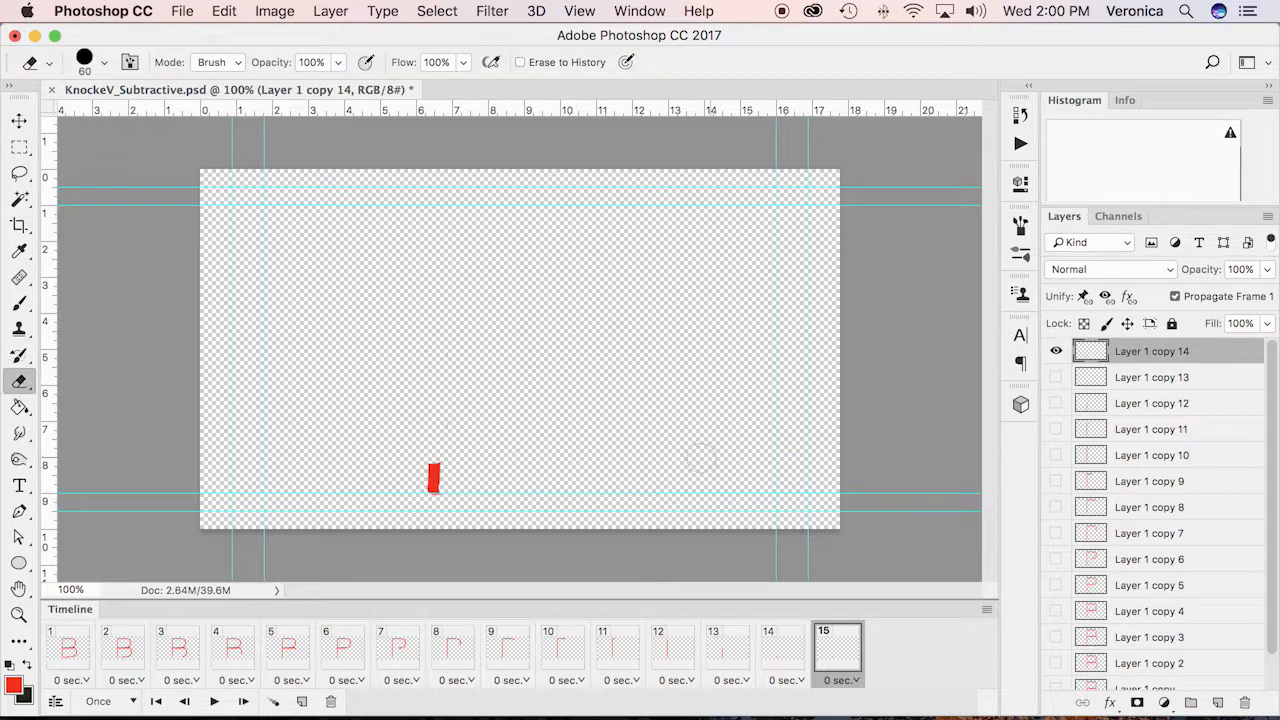
drag(429, 443, 429, 474)
Set the delay of all 15 timeline frames to 0.1 seconds and save the file
click(70, 655)
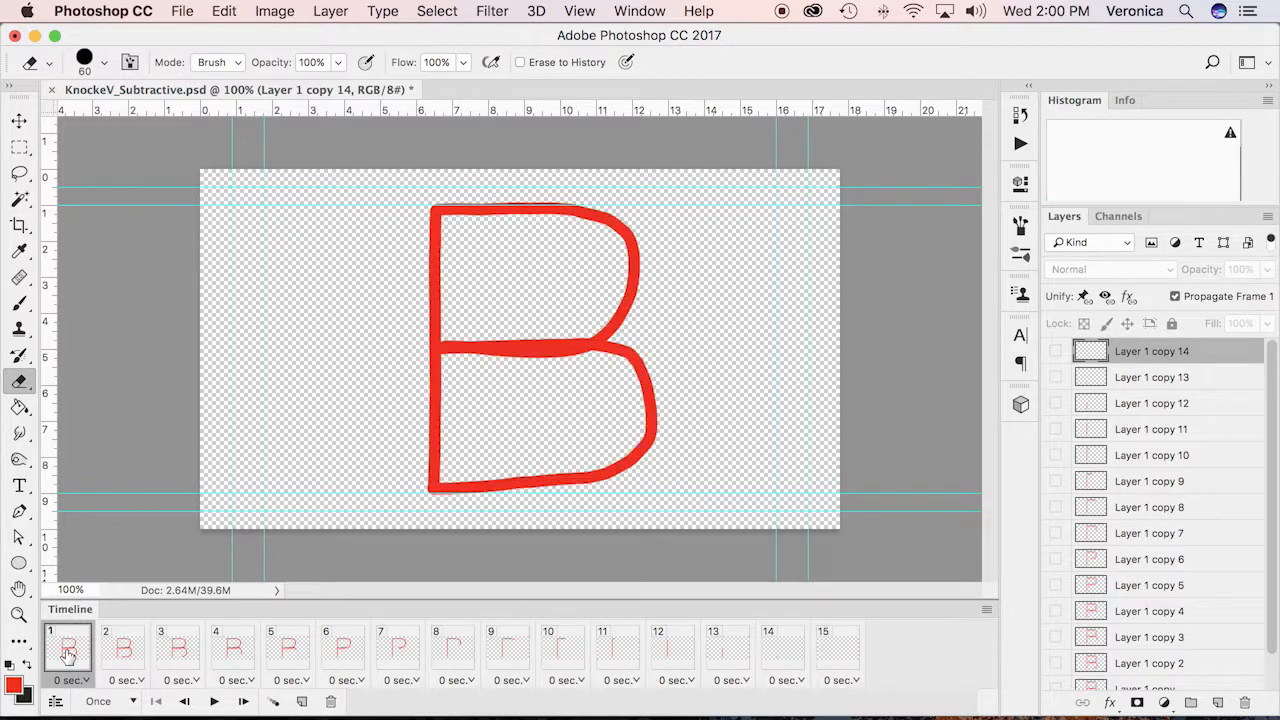
shift+click(835, 653)
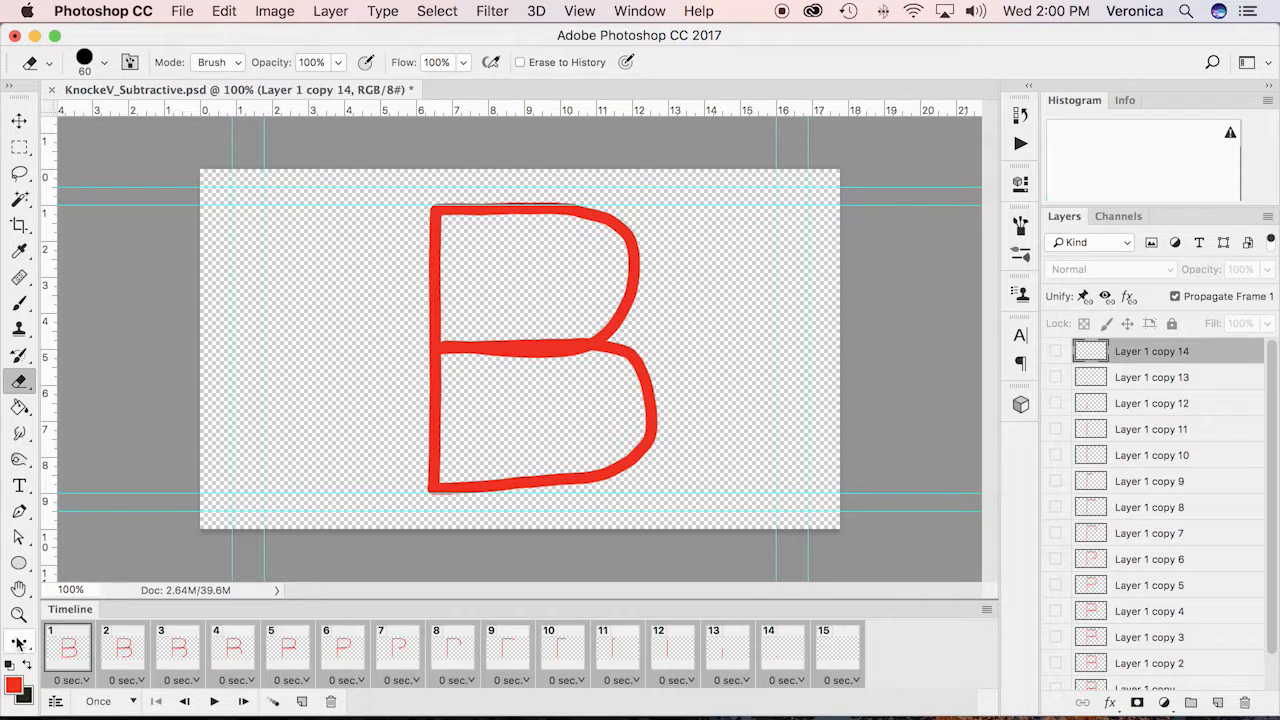
click(87, 680)
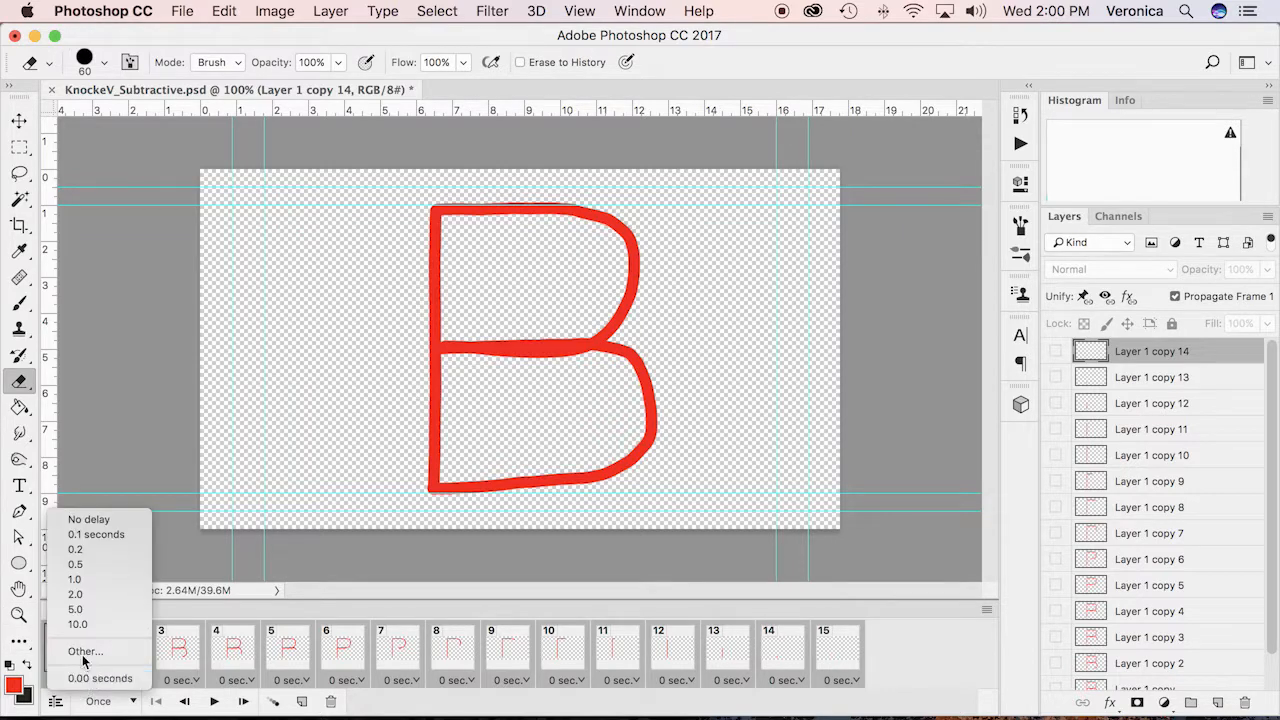
click(70, 535)
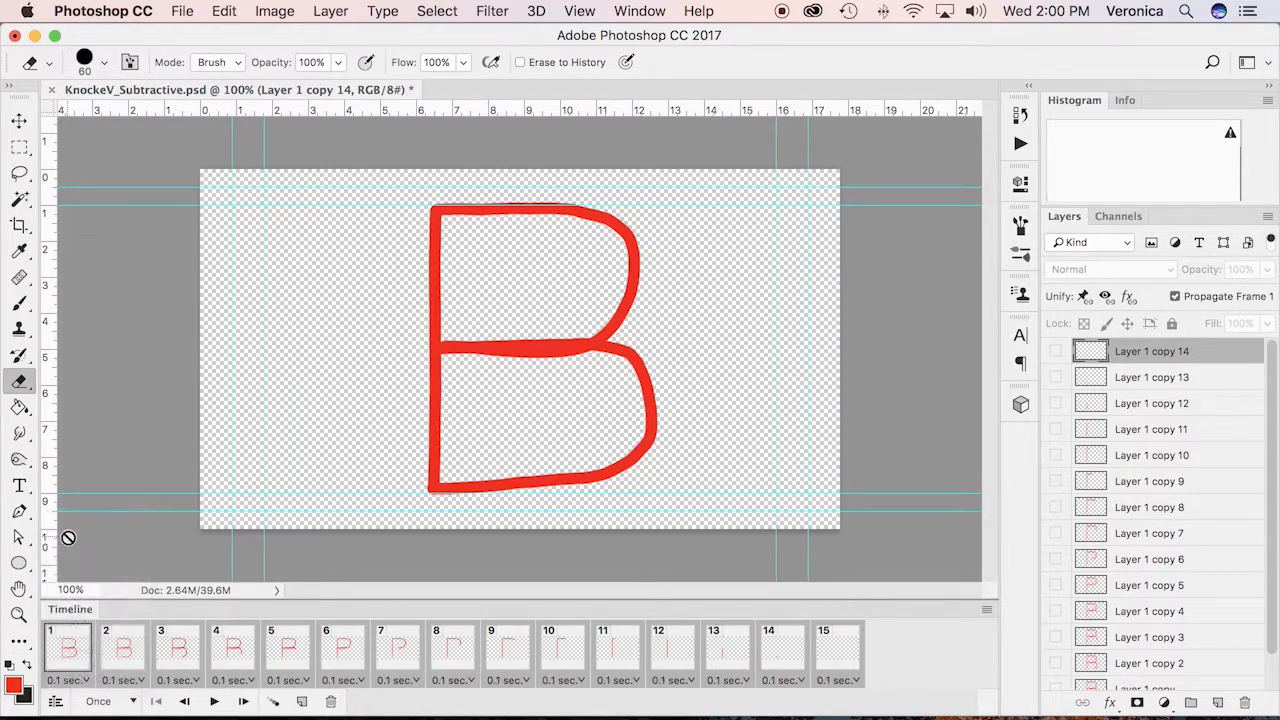
key(super+s)
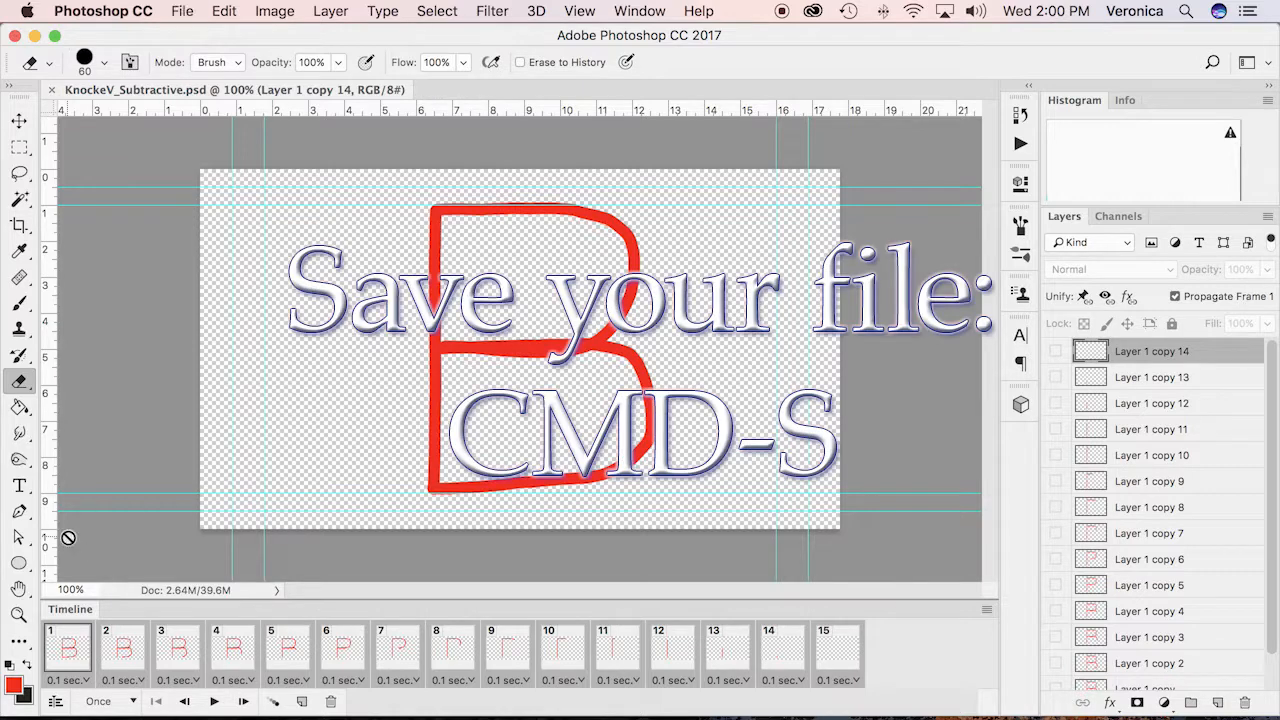
Set the animation's looping to Forever and preview its playback
click(213, 702)
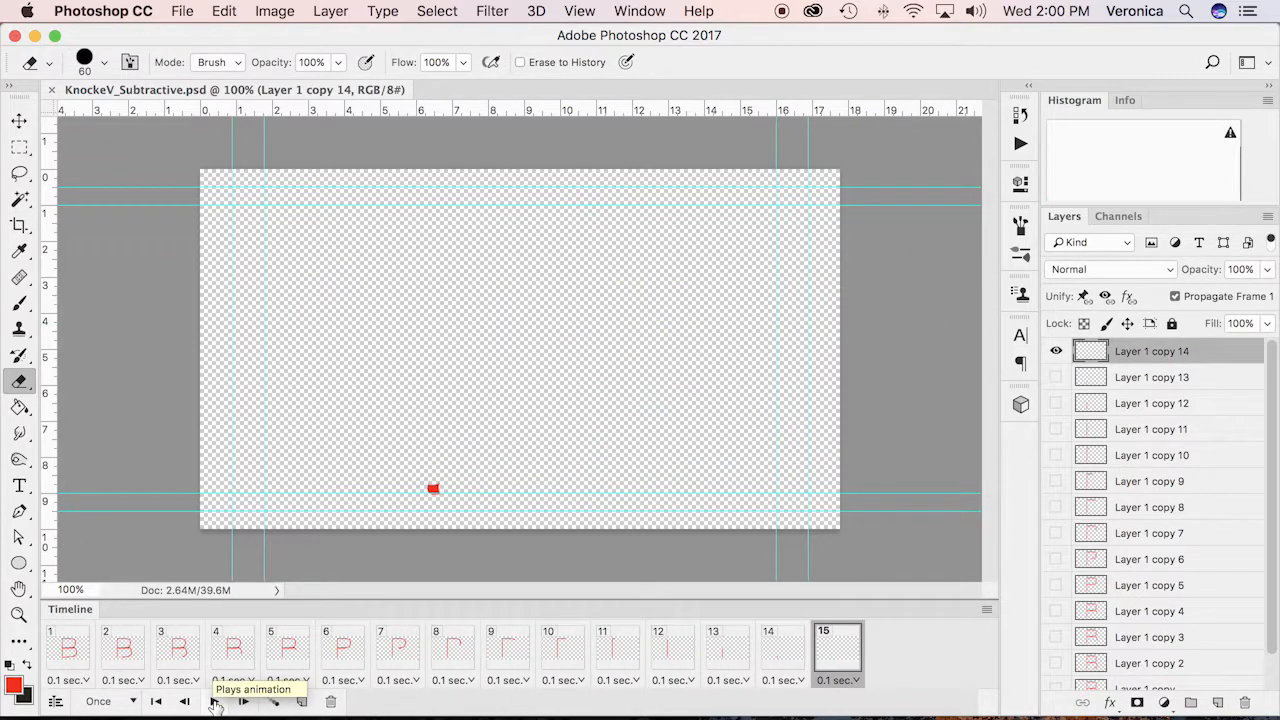
click(134, 701)
click(112, 651)
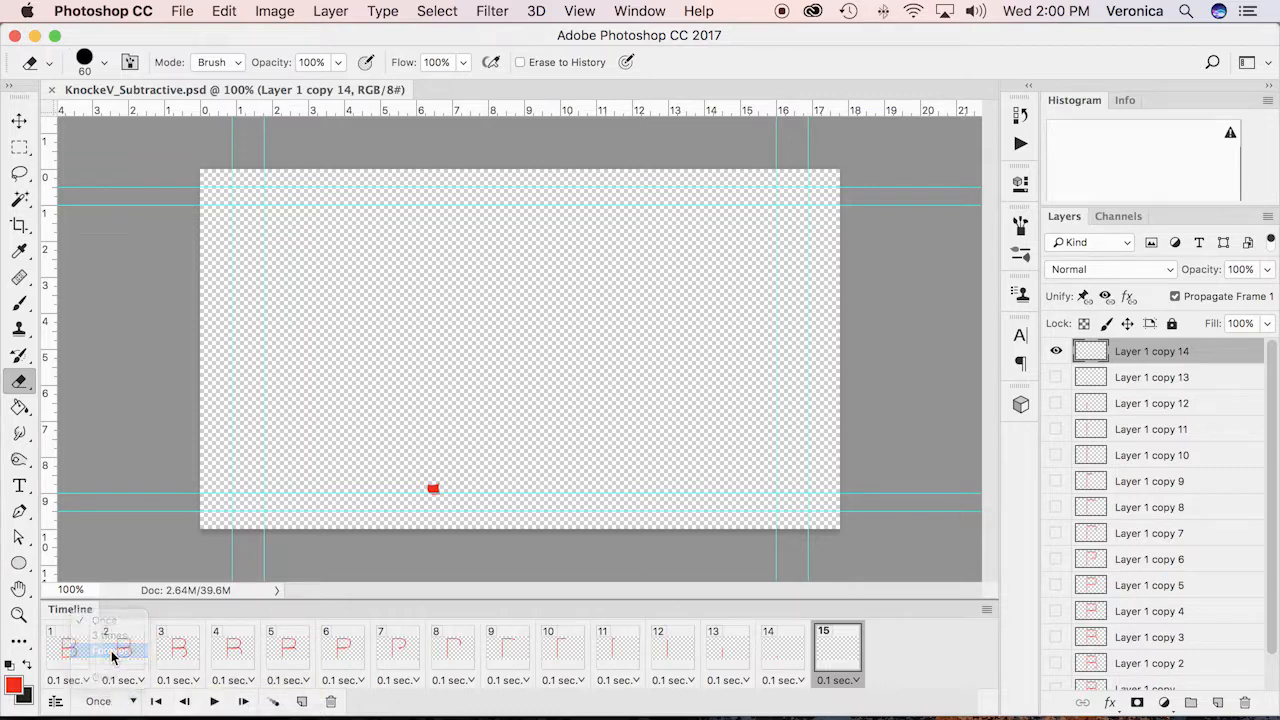
click(213, 702)
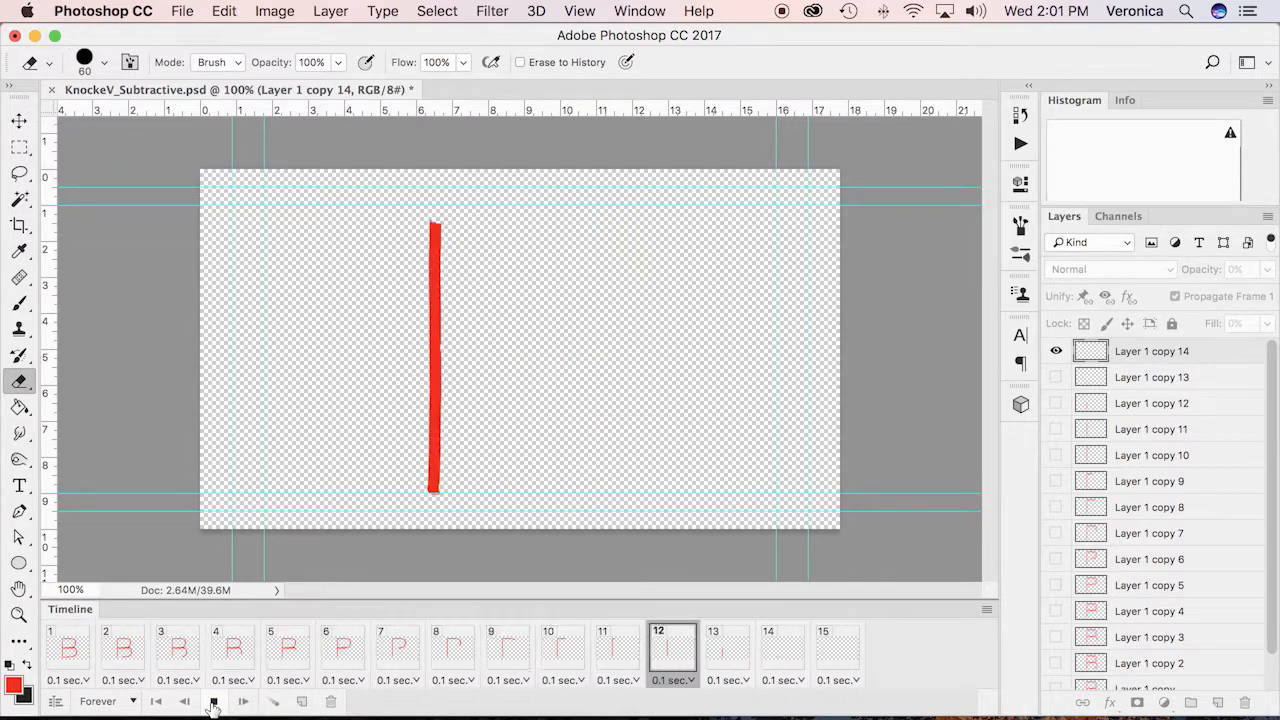
click(213, 702)
Save the file with frame 1 selected and render it as KnockeV_Subtractive.mp4 in H.264 High Quality into the PSDStraightAheadTutorials folder
click(69, 643)
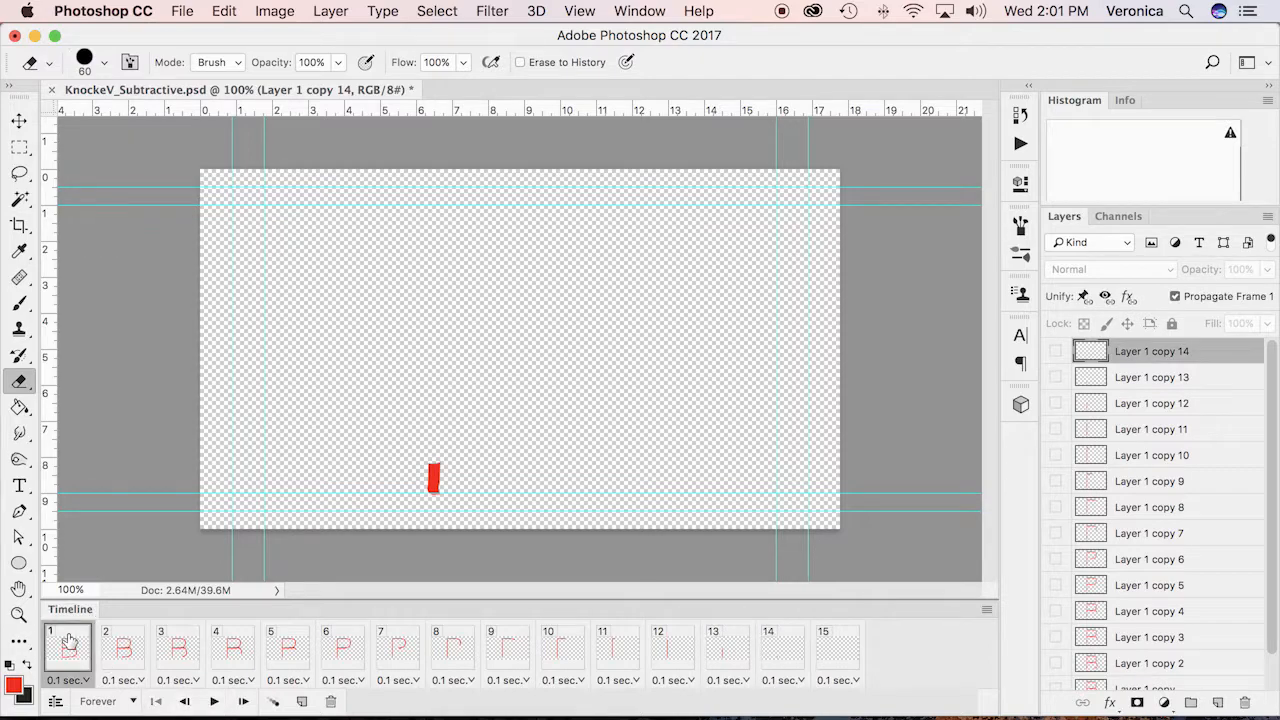
key(super+s)
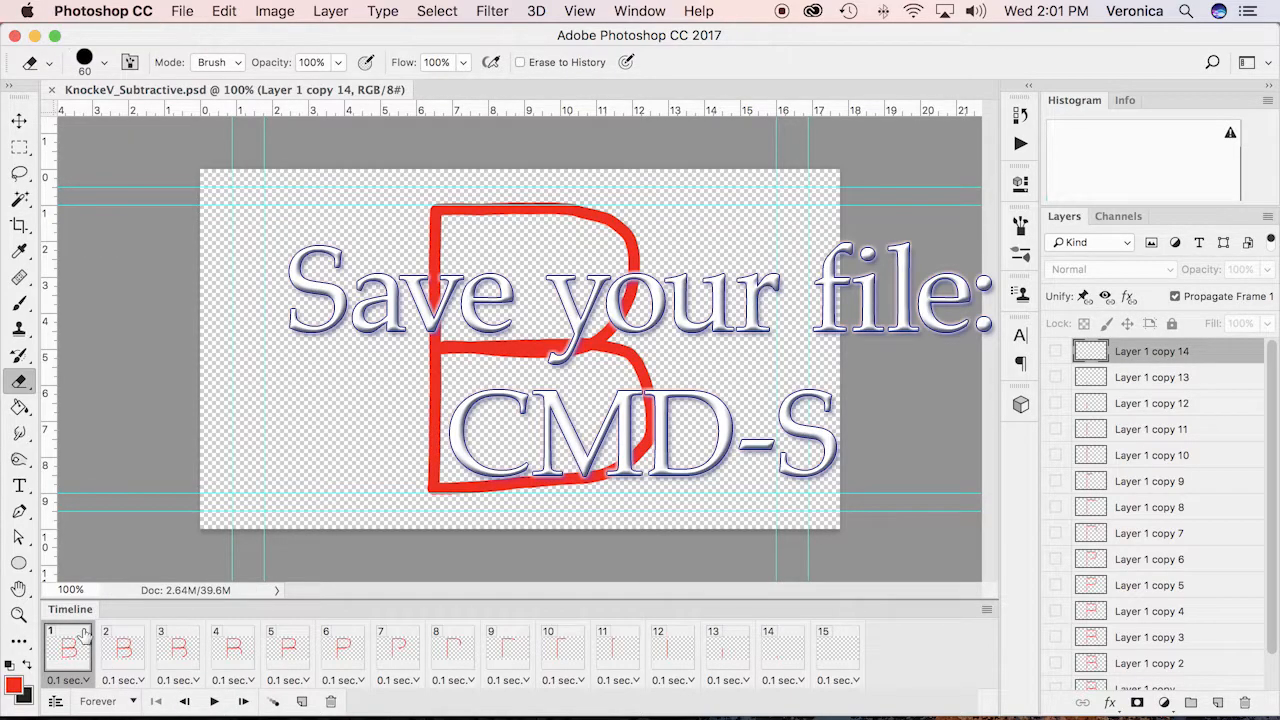
click(182, 12)
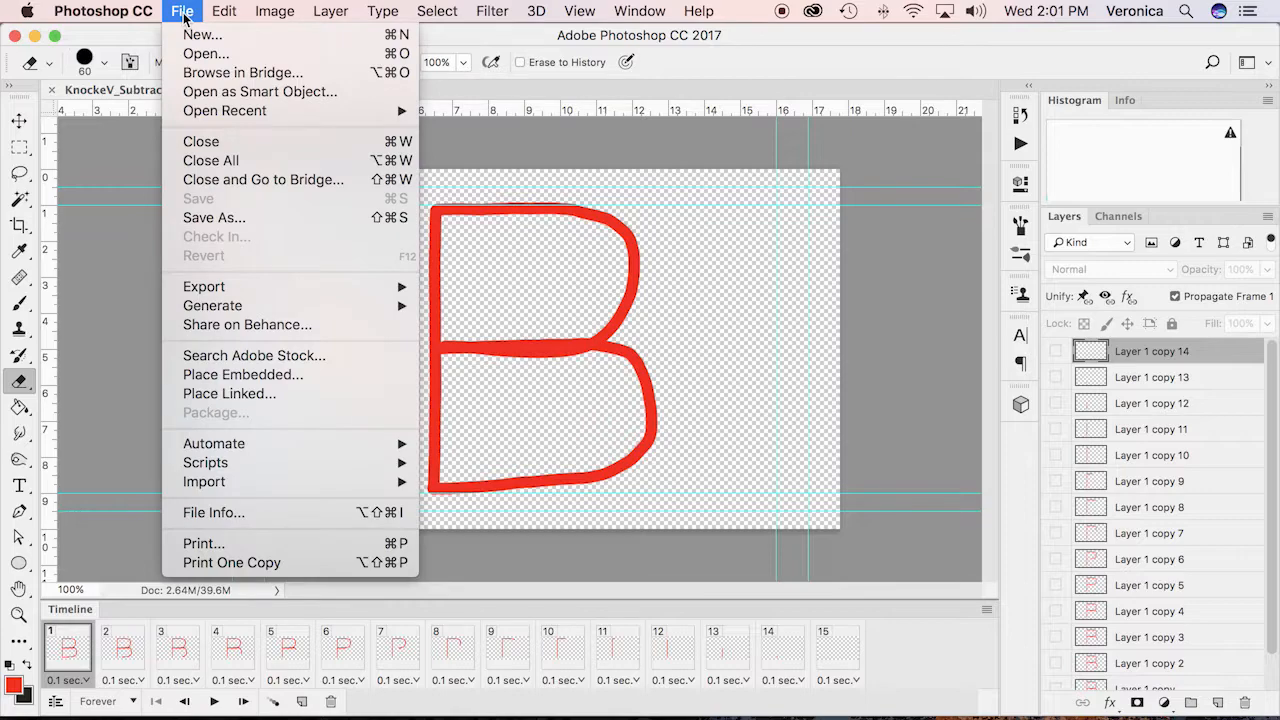
mouse_move(283, 288)
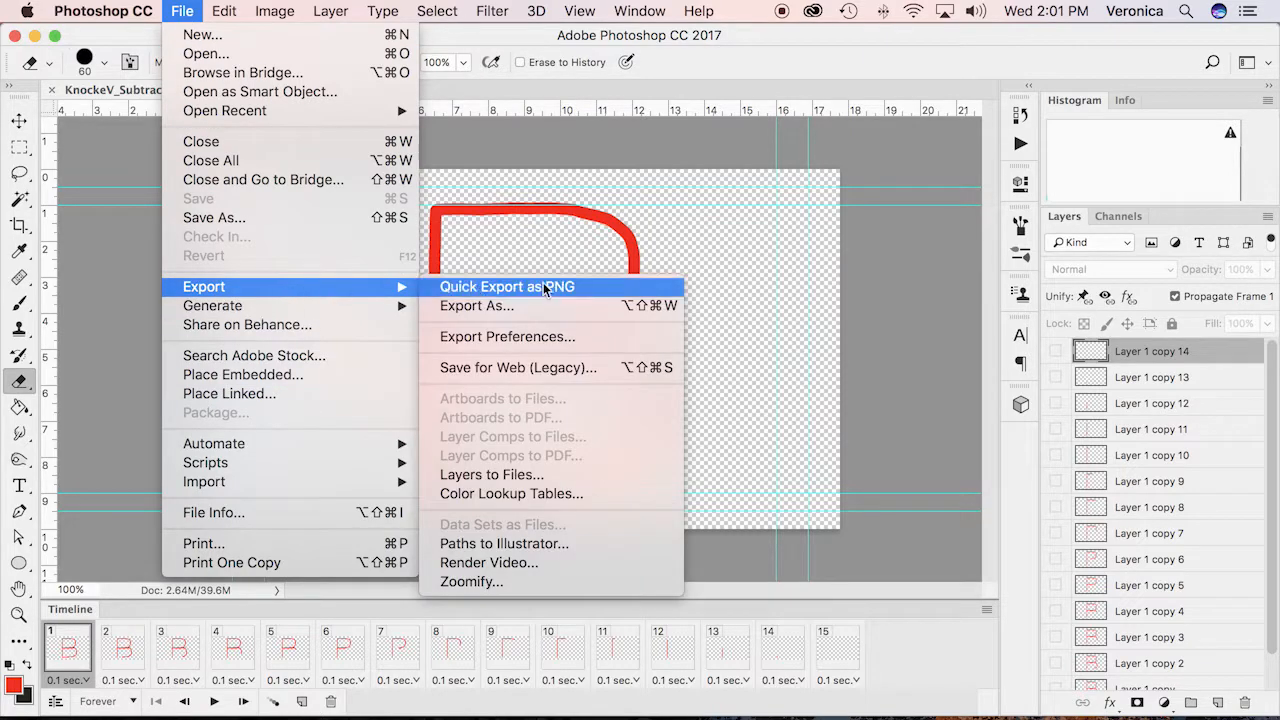
click(527, 567)
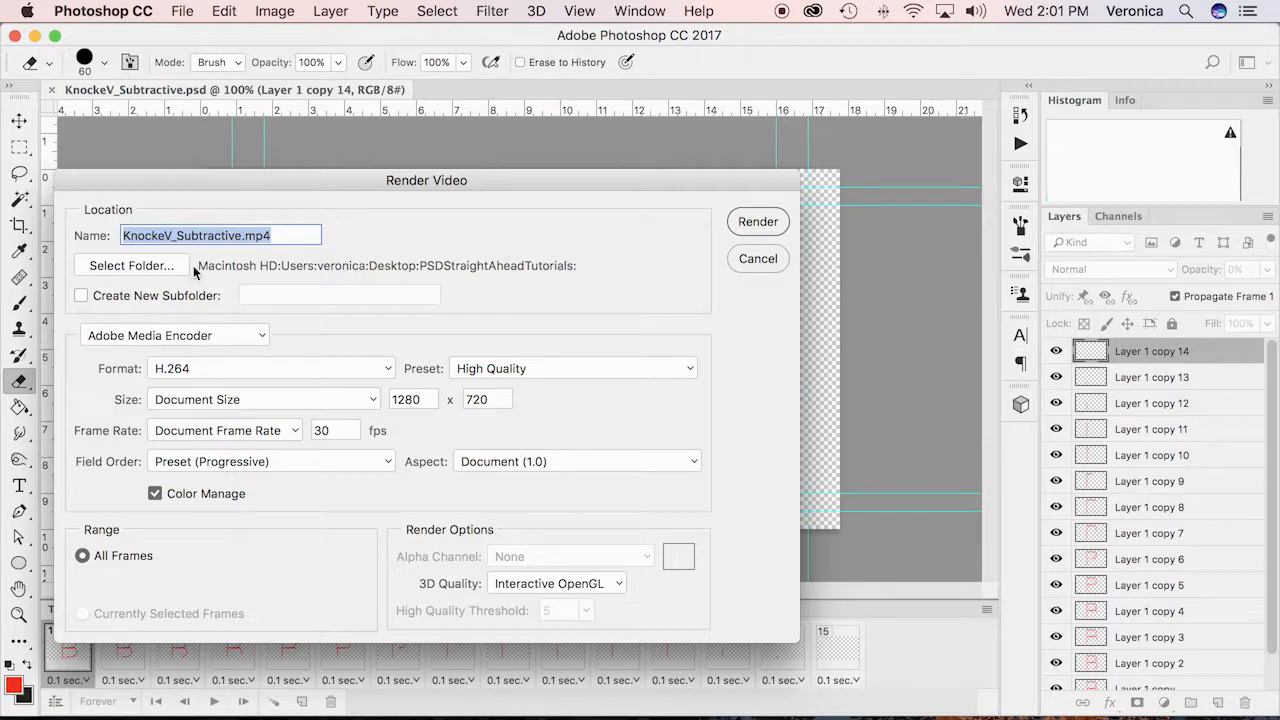
click(115, 269)
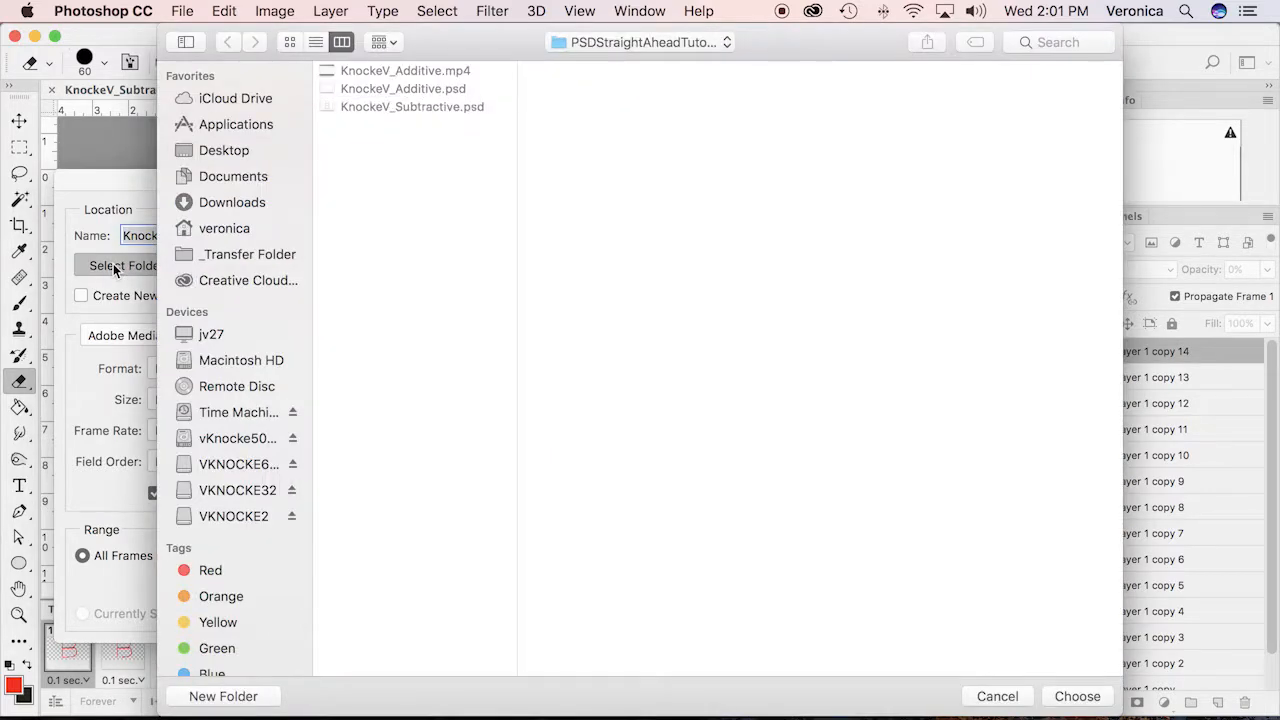
click(1078, 696)
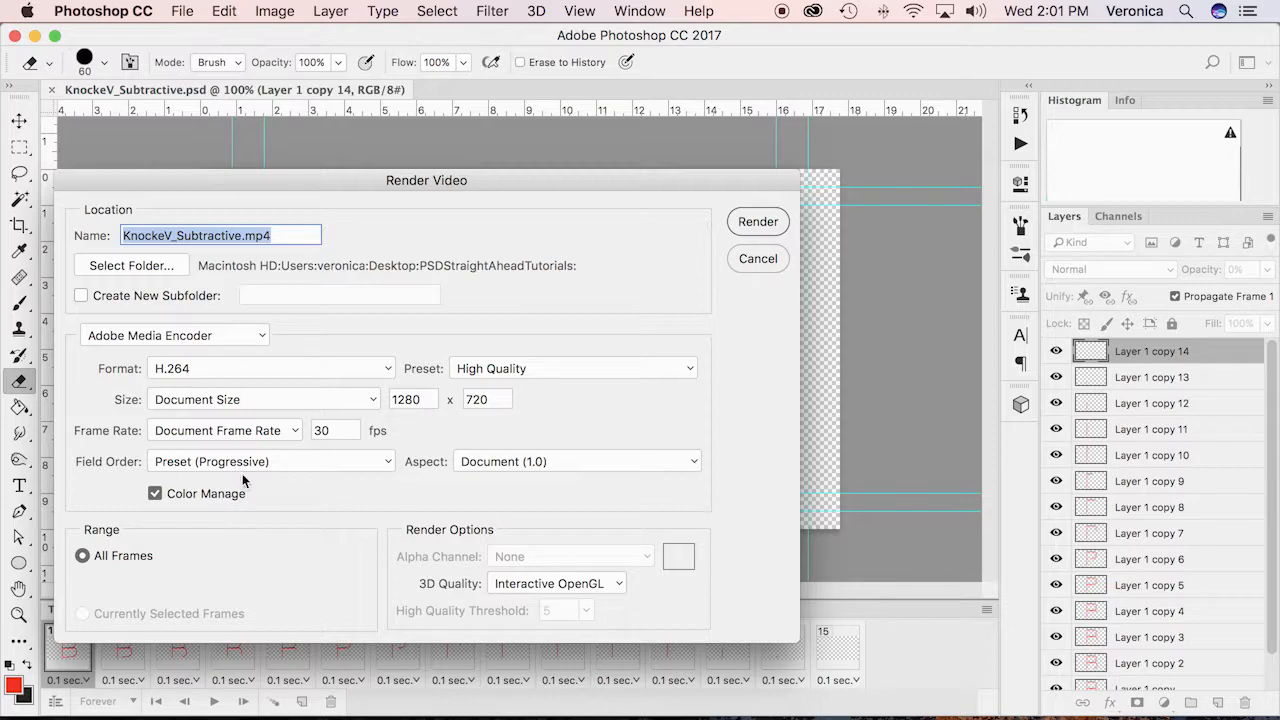
click(757, 222)
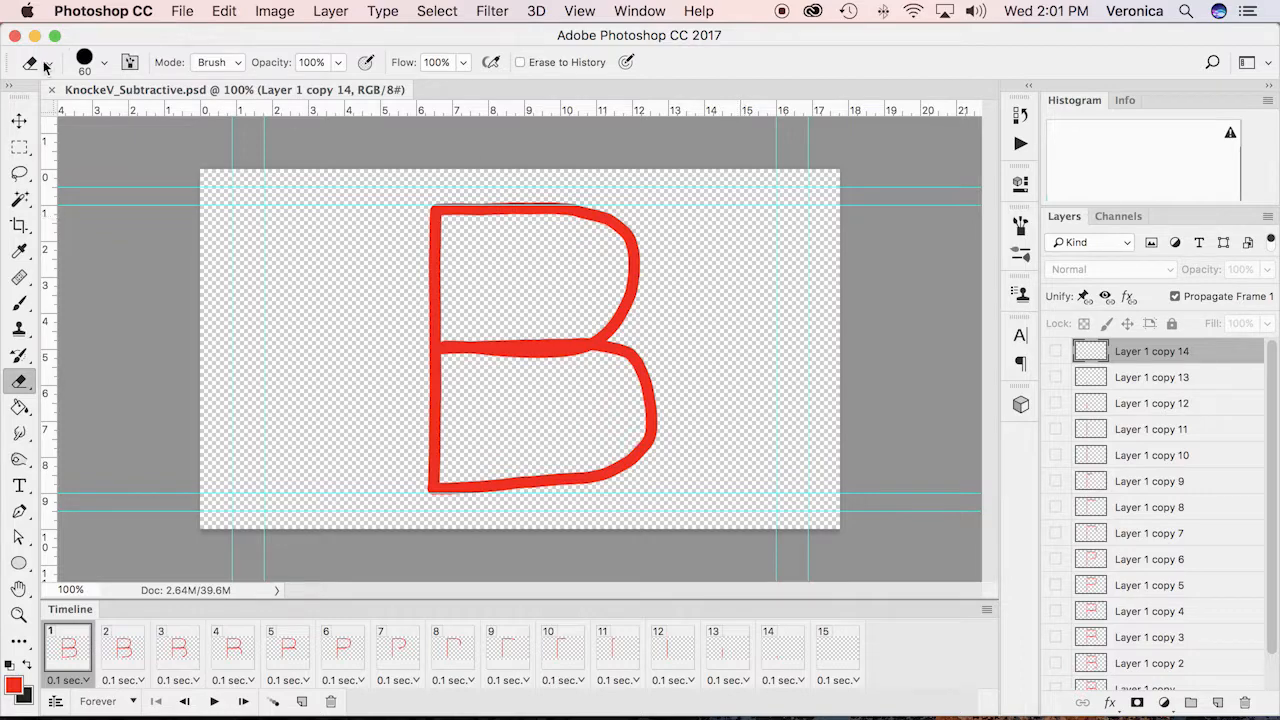
Save the document as KnockeV_Subtractive.psd in Photoshop format, replacing the existing file in PSDStraightAheadTutorials
click(186, 11)
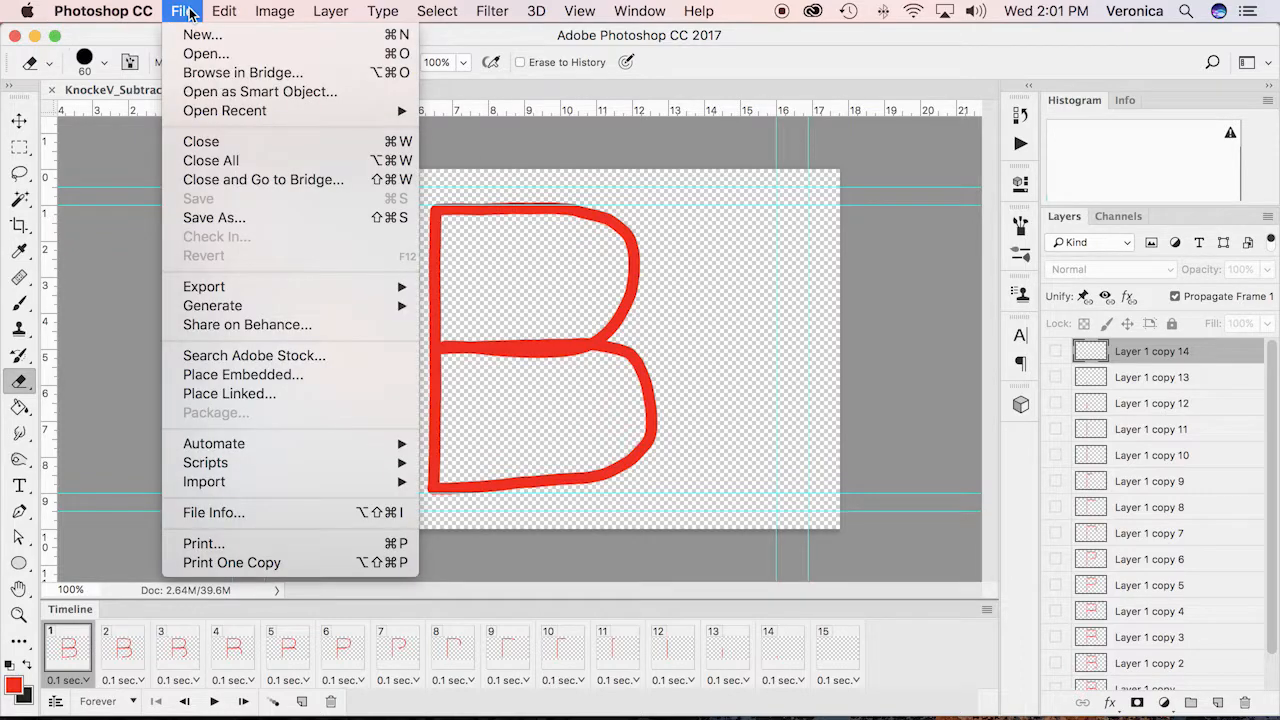
click(215, 220)
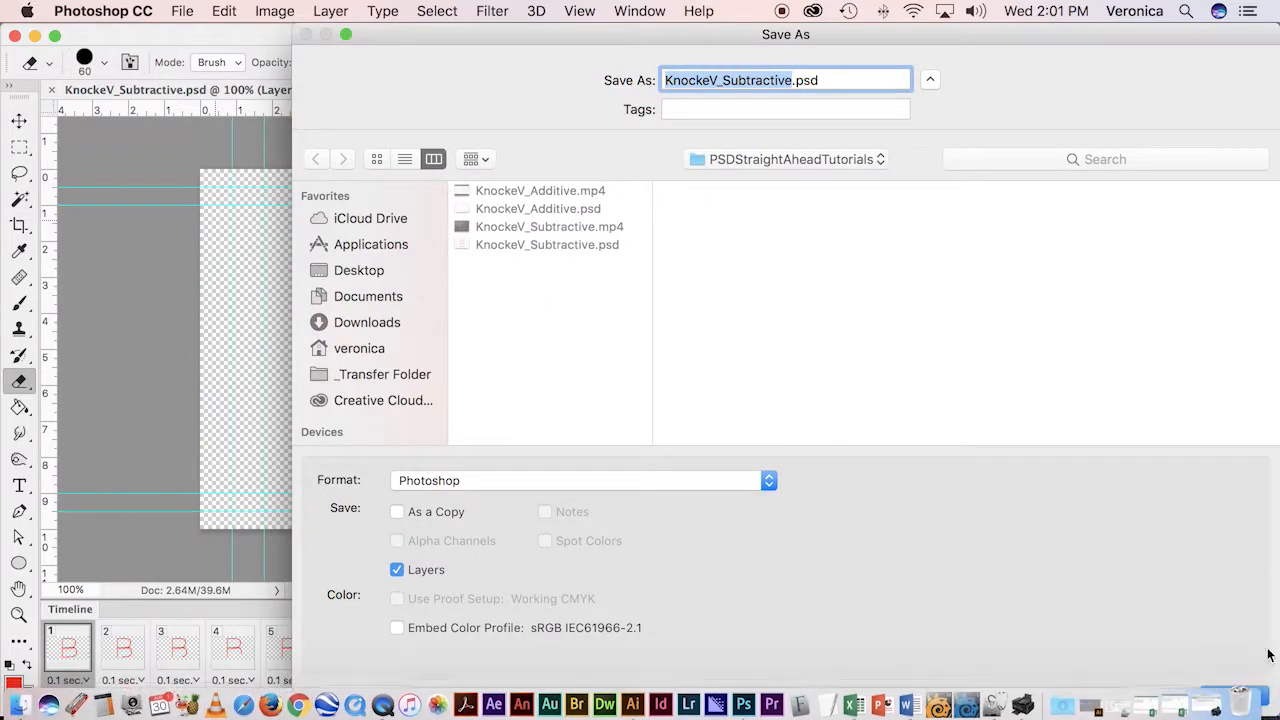
click(1261, 696)
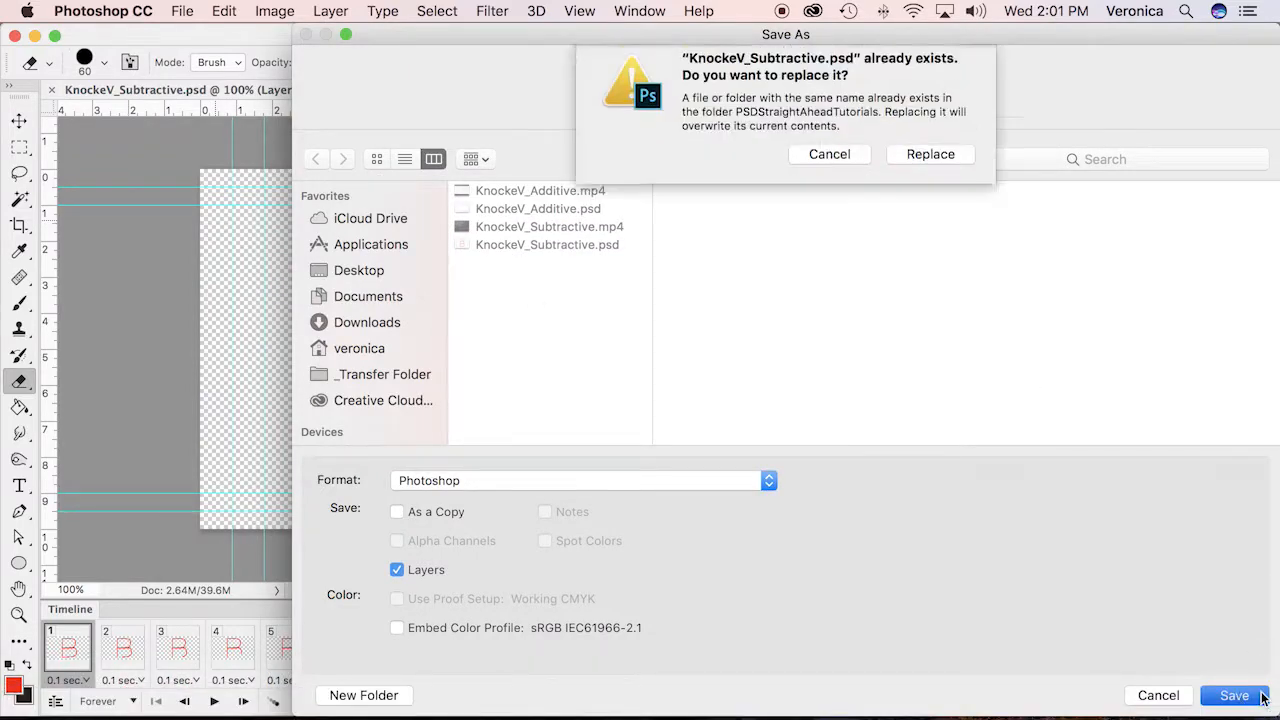
click(940, 167)
click(884, 282)
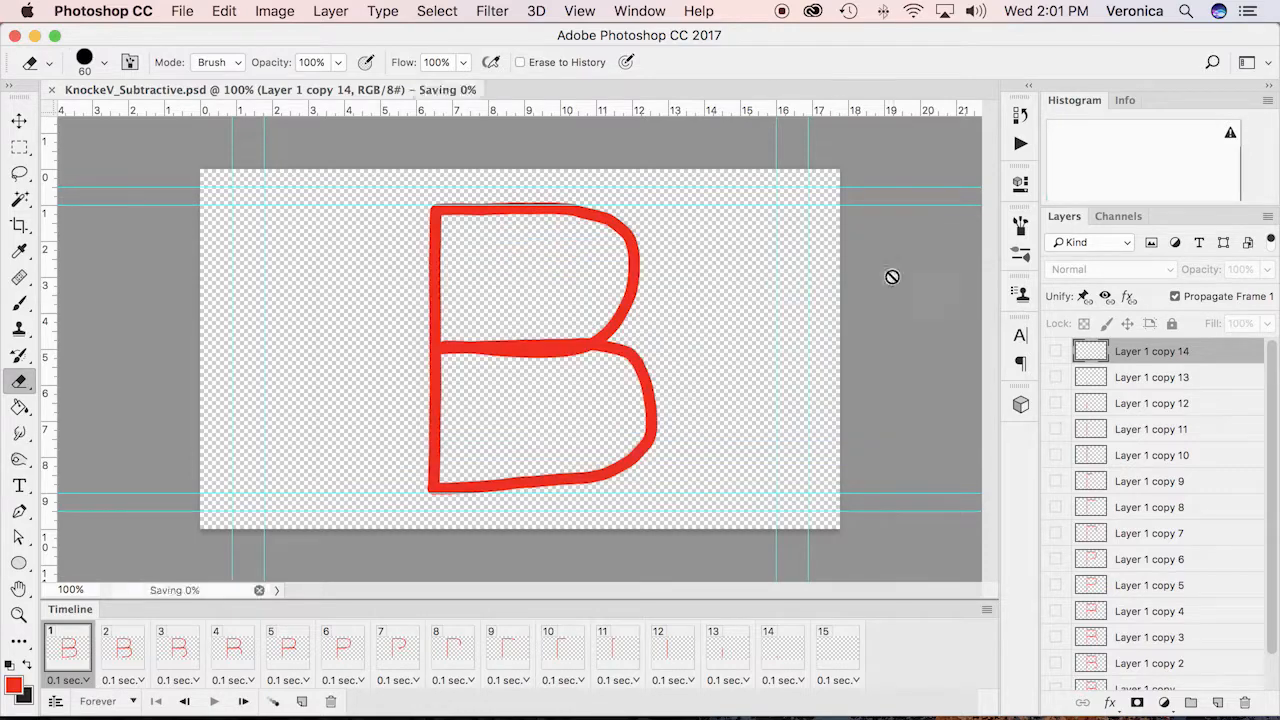
Switch to the PSDStraightAheadTutorials folder in Finder and preview KnockeV_Subtractive.mp4
click(14, 35)
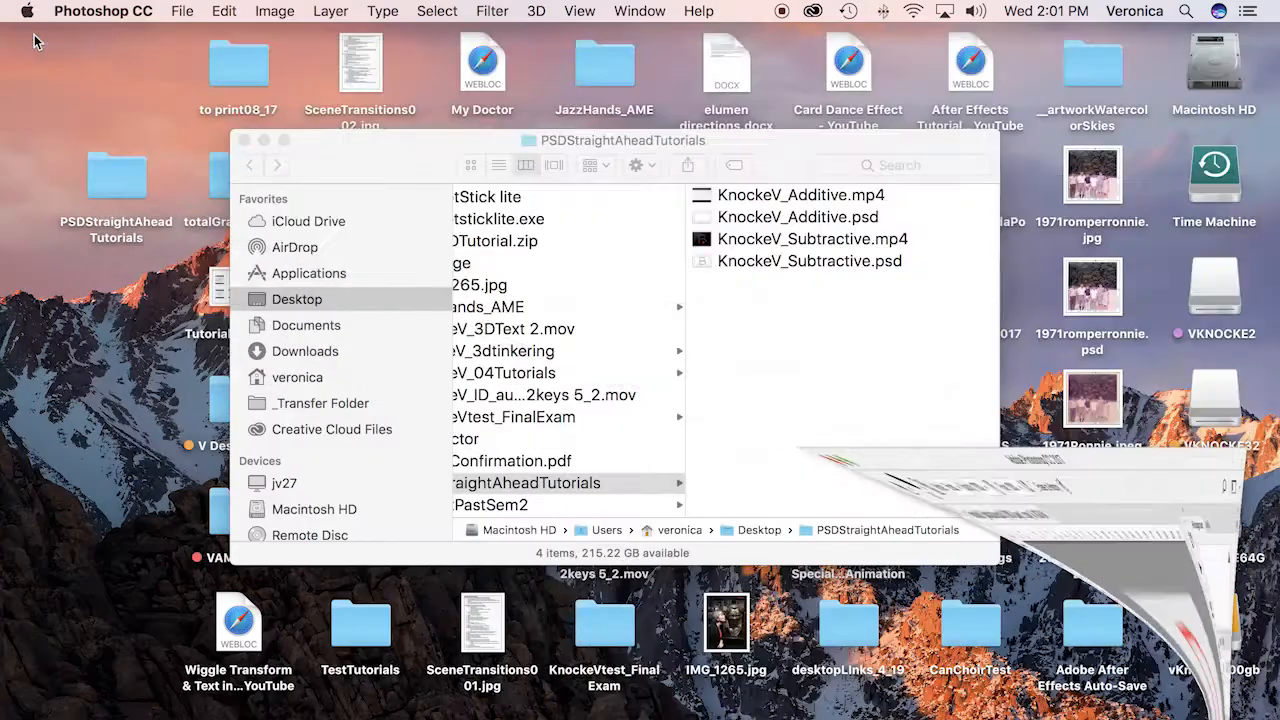
click(760, 345)
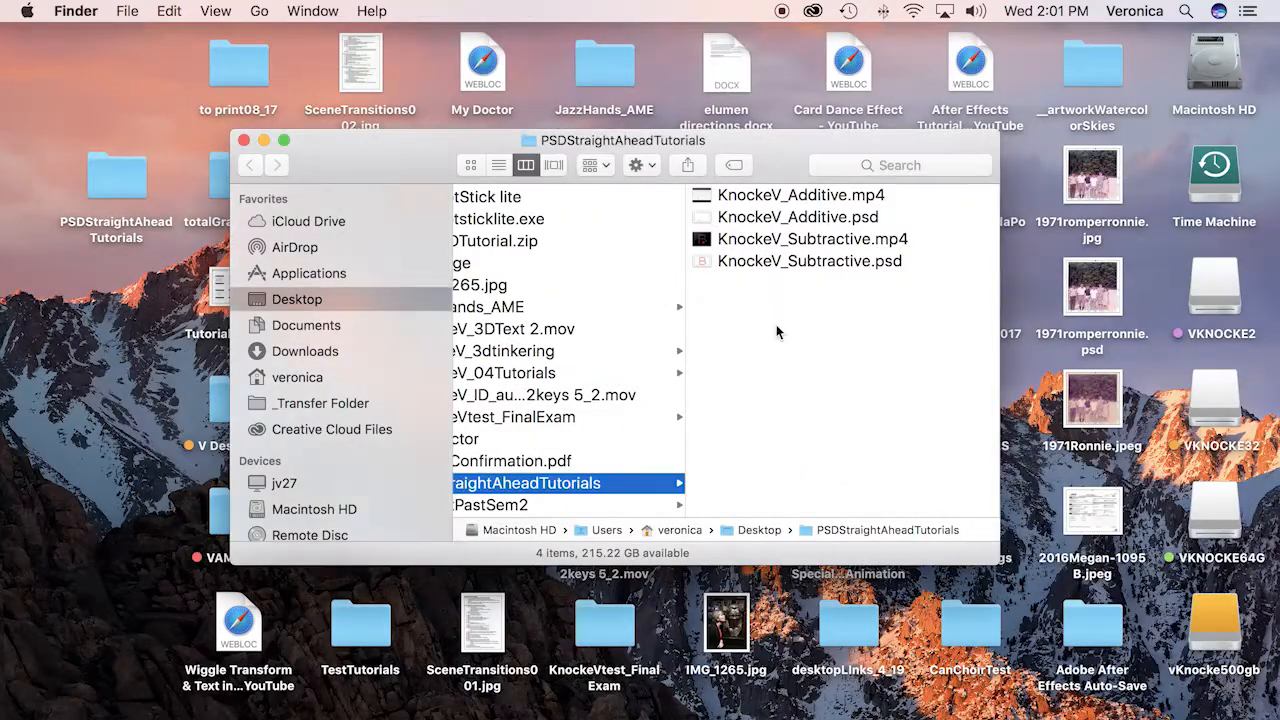
click(817, 240)
key(space)
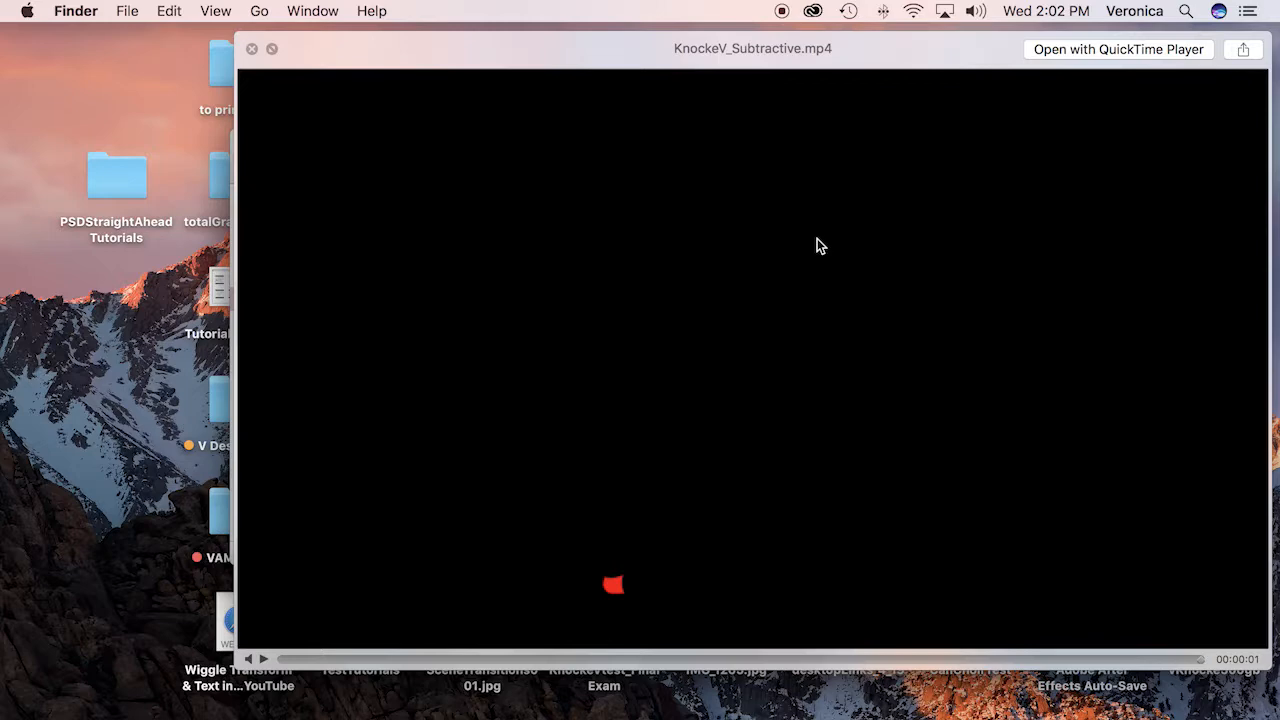
click(251, 48)
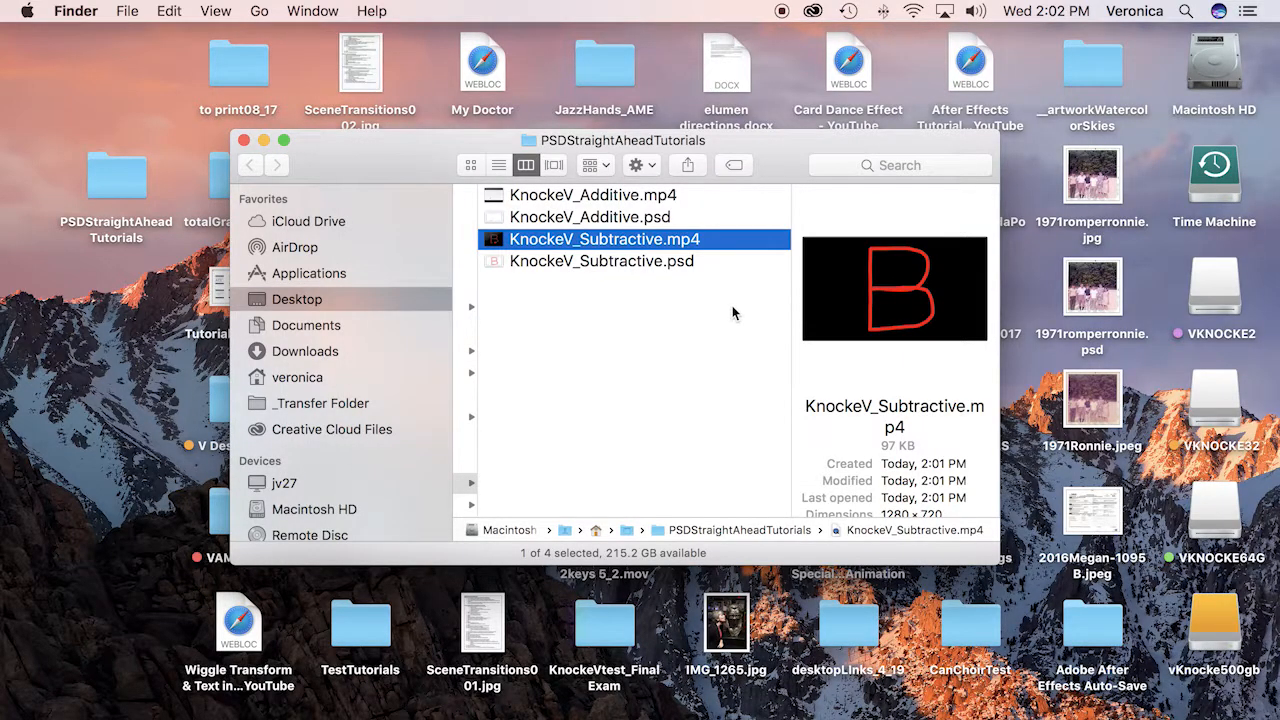
Return to KnockeV_Subtractive.psd in Photoshop and add a new layer beneath Layer 1 at the bottom of the stack
double_click(524, 262)
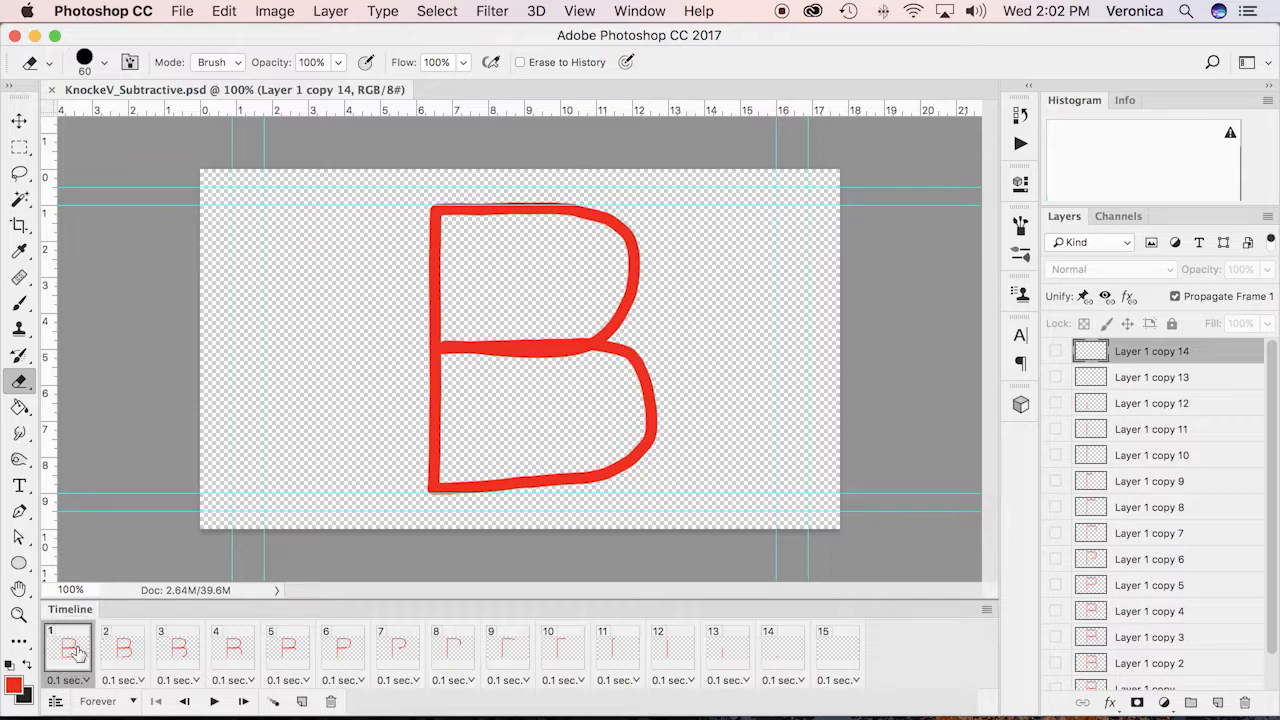
scroll(1266, 410, down, 2)
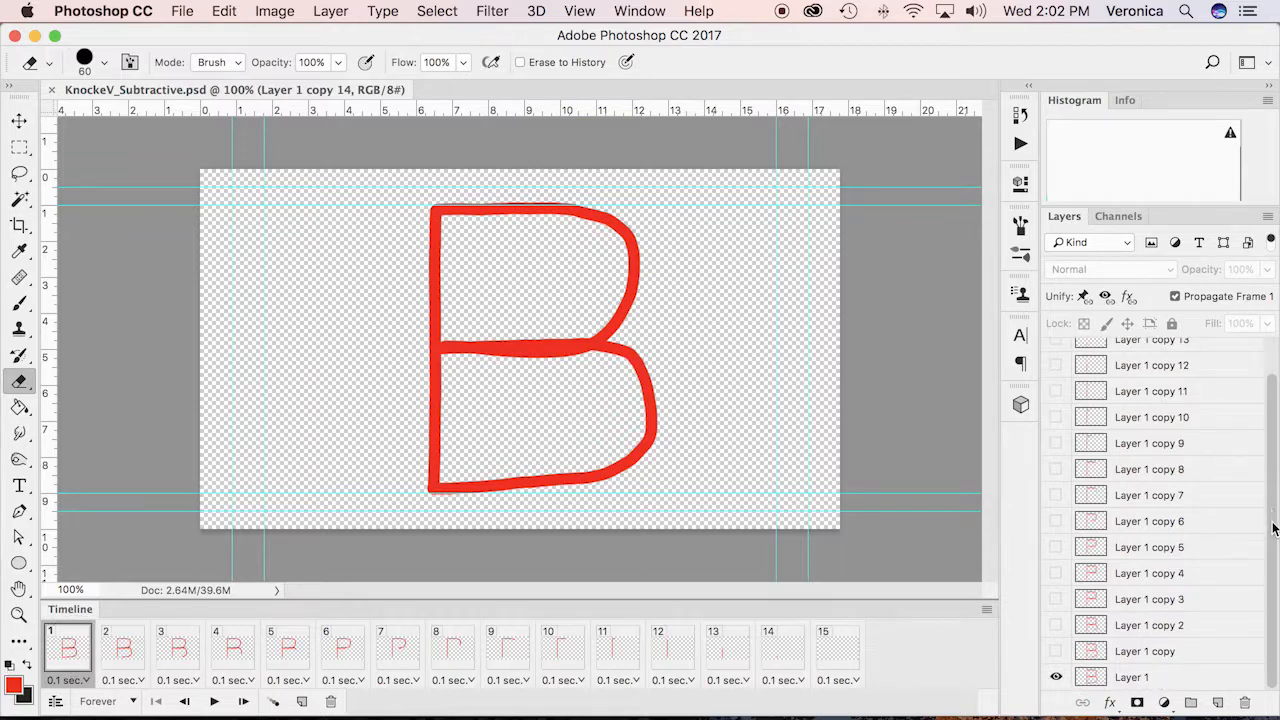
click(1092, 677)
click(1219, 704)
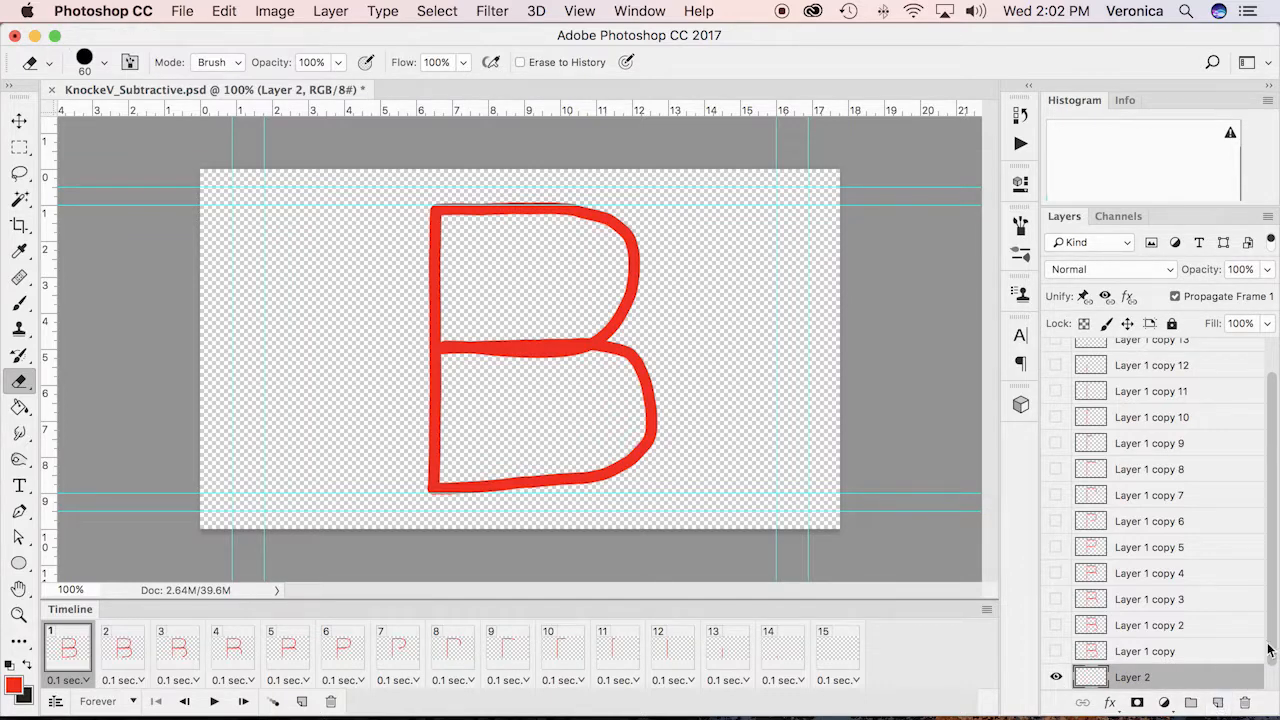
drag(1274, 647, 1275, 676)
drag(1200, 665, 1140, 682)
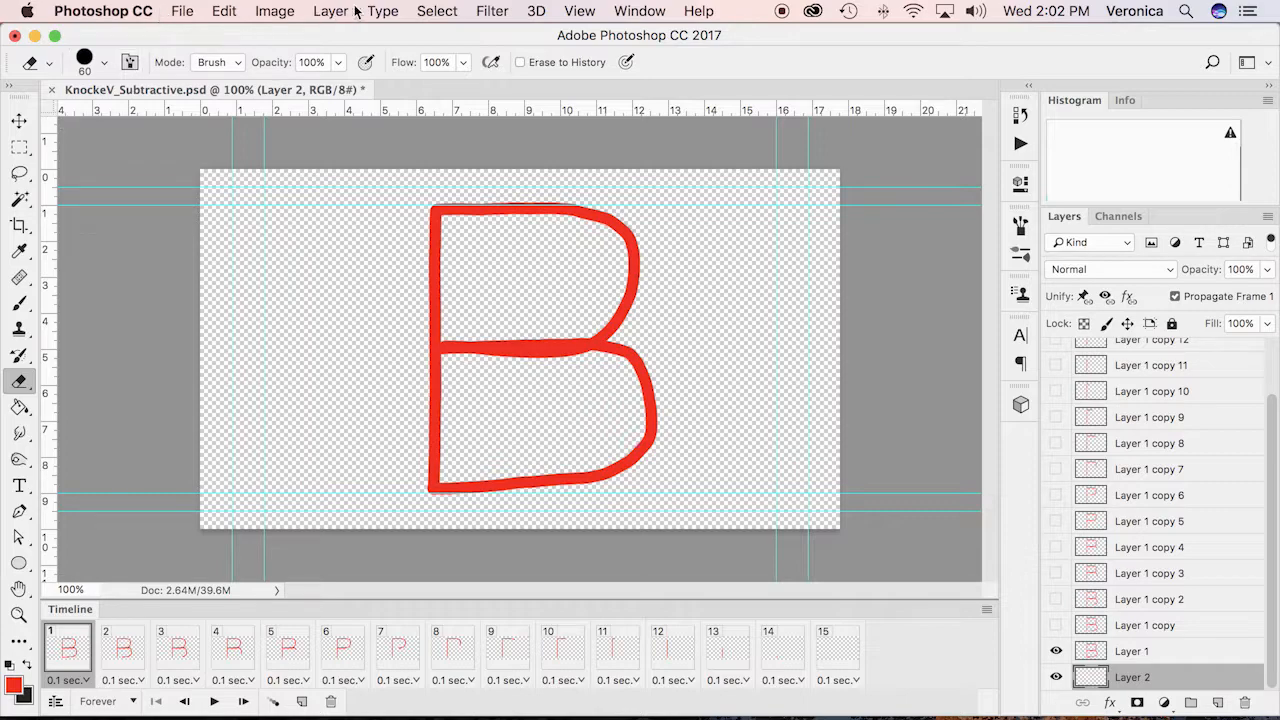
Select the whole canvas and fill Layer 2 with white at 100% opacity in Normal mode
click(432, 14)
click(435, 37)
key(g)
click(224, 15)
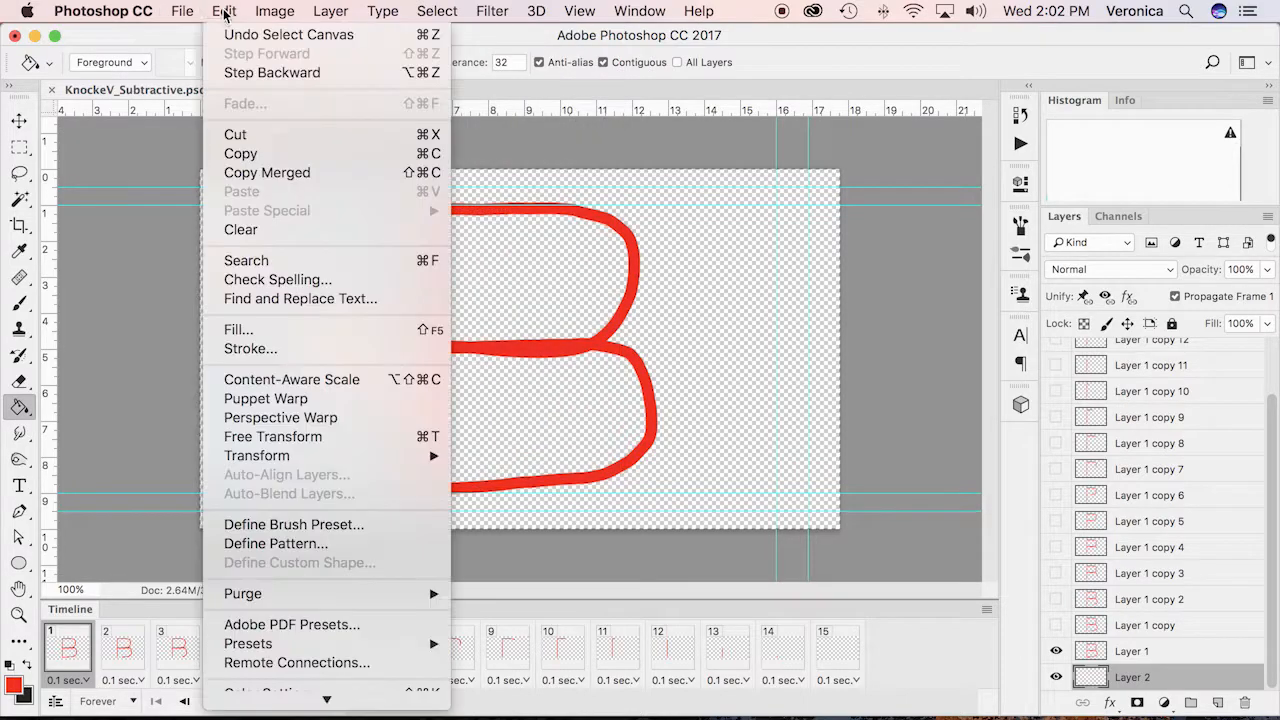
click(250, 330)
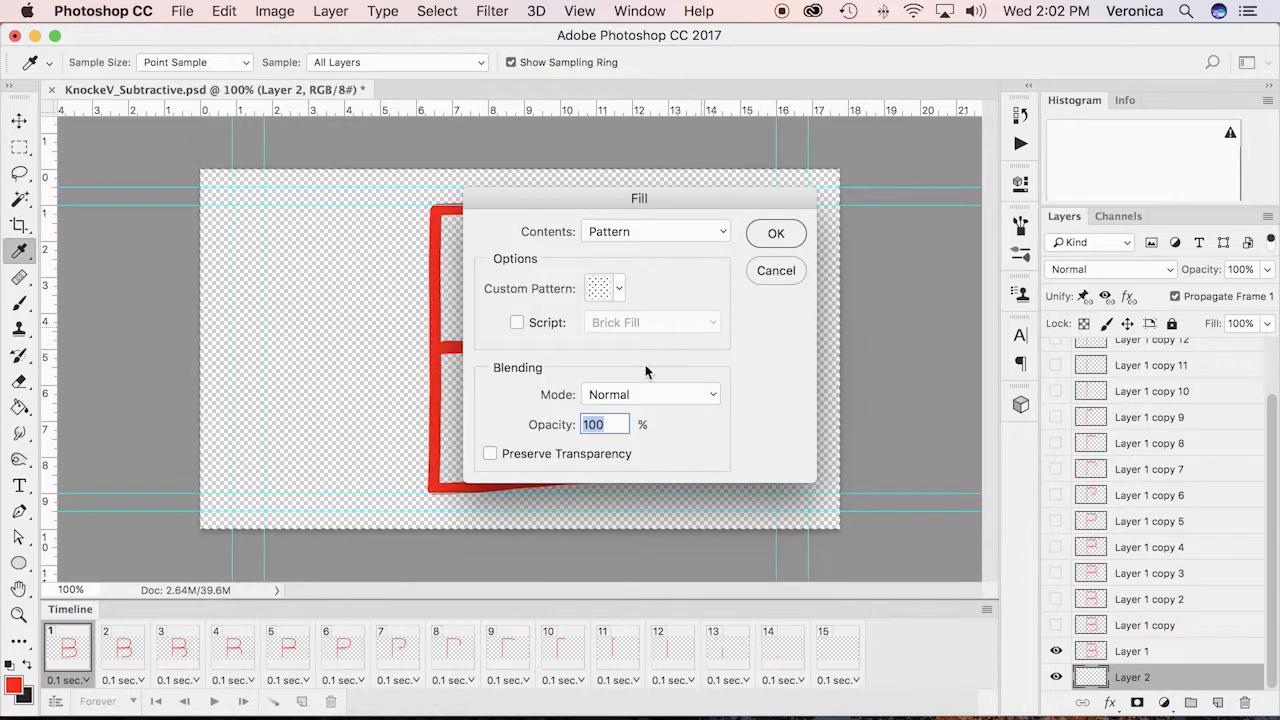
click(697, 231)
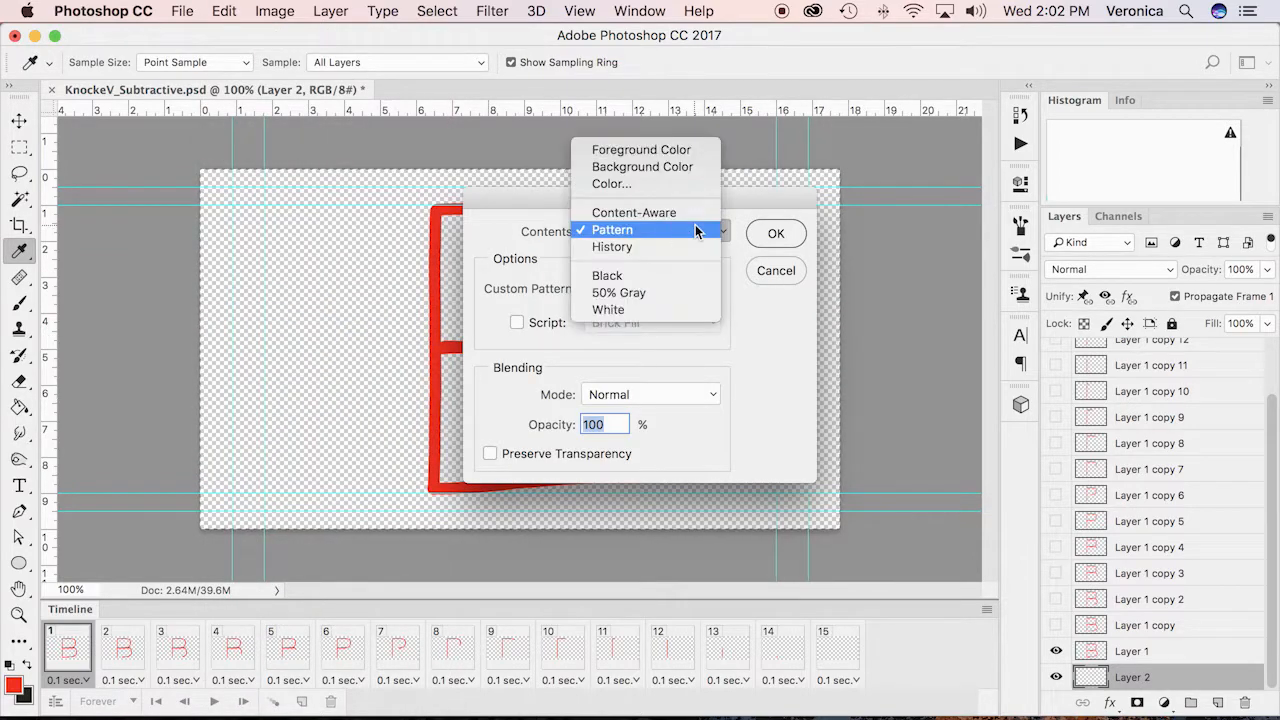
click(615, 309)
click(767, 234)
key(g)
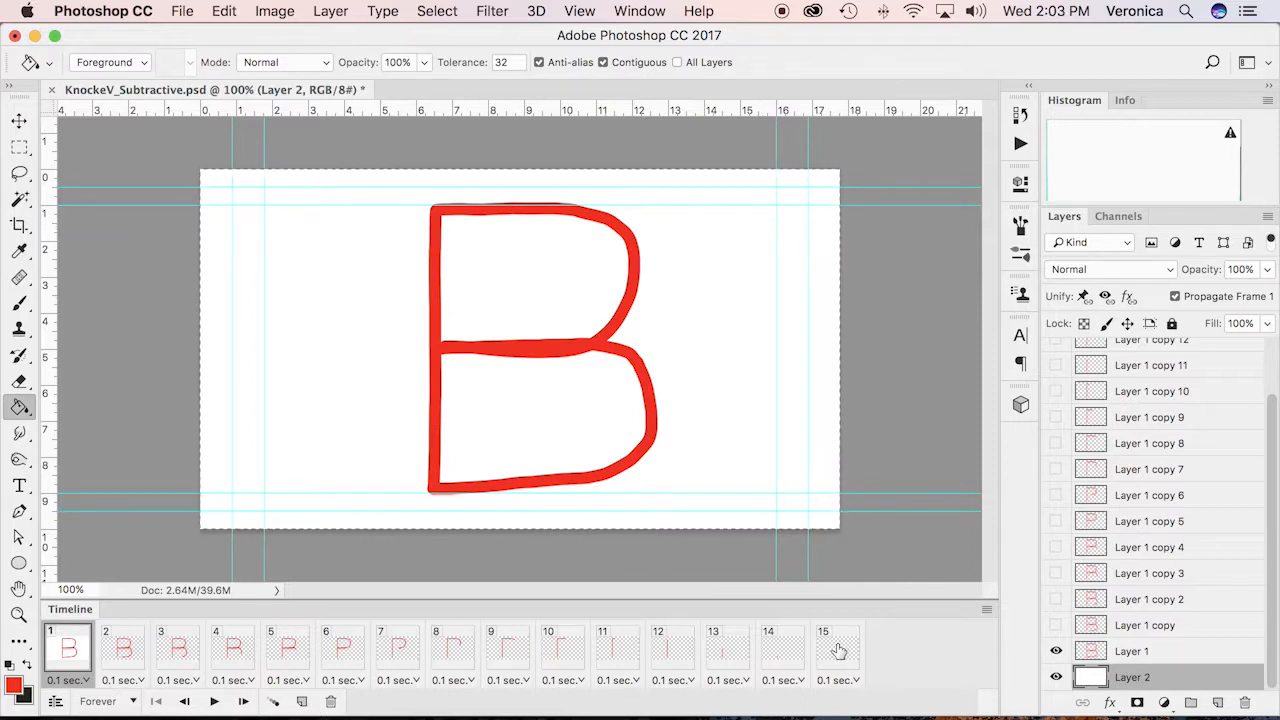
Make the white Layer 2 visible in all 15 timeline frames and save the file
click(1055, 677)
click(1055, 677)
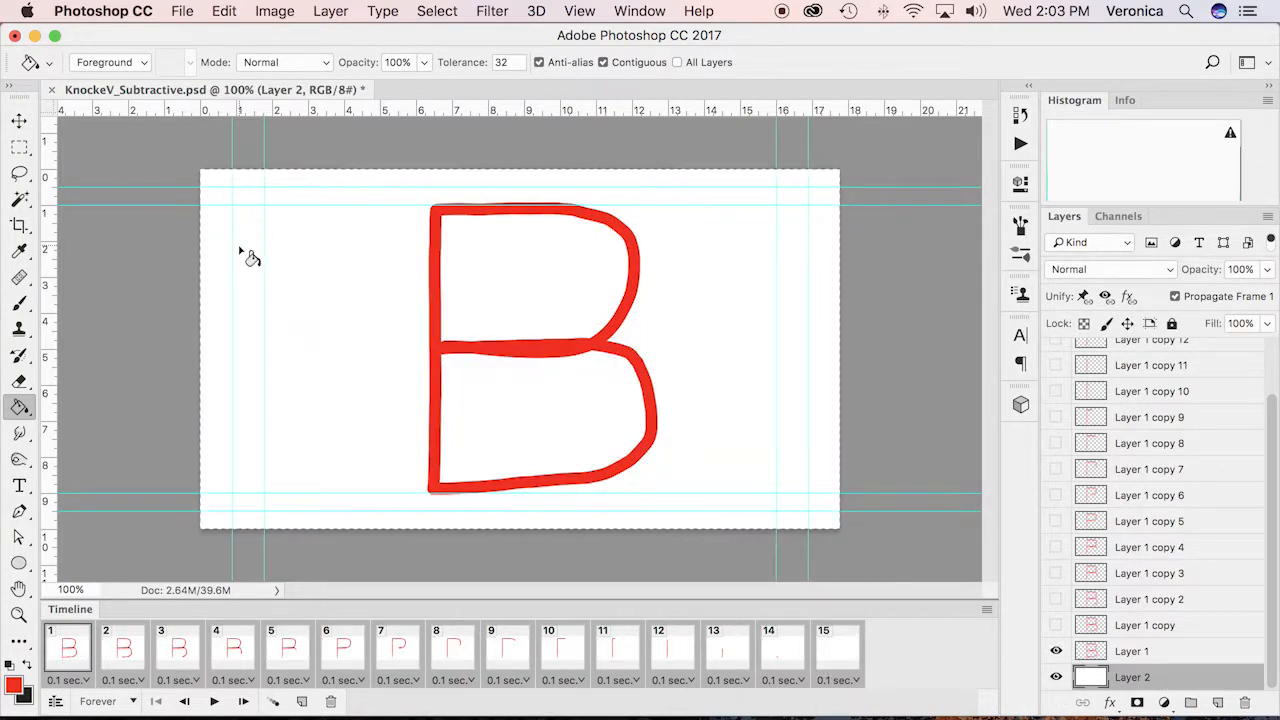
Render the animation as an H.264 video named KnockeV_Subtractiveb.mp4 in the PSDStraightAheadTutorials folder, without replacing the existing KnockeV_Subtractive.mp4
click(184, 11)
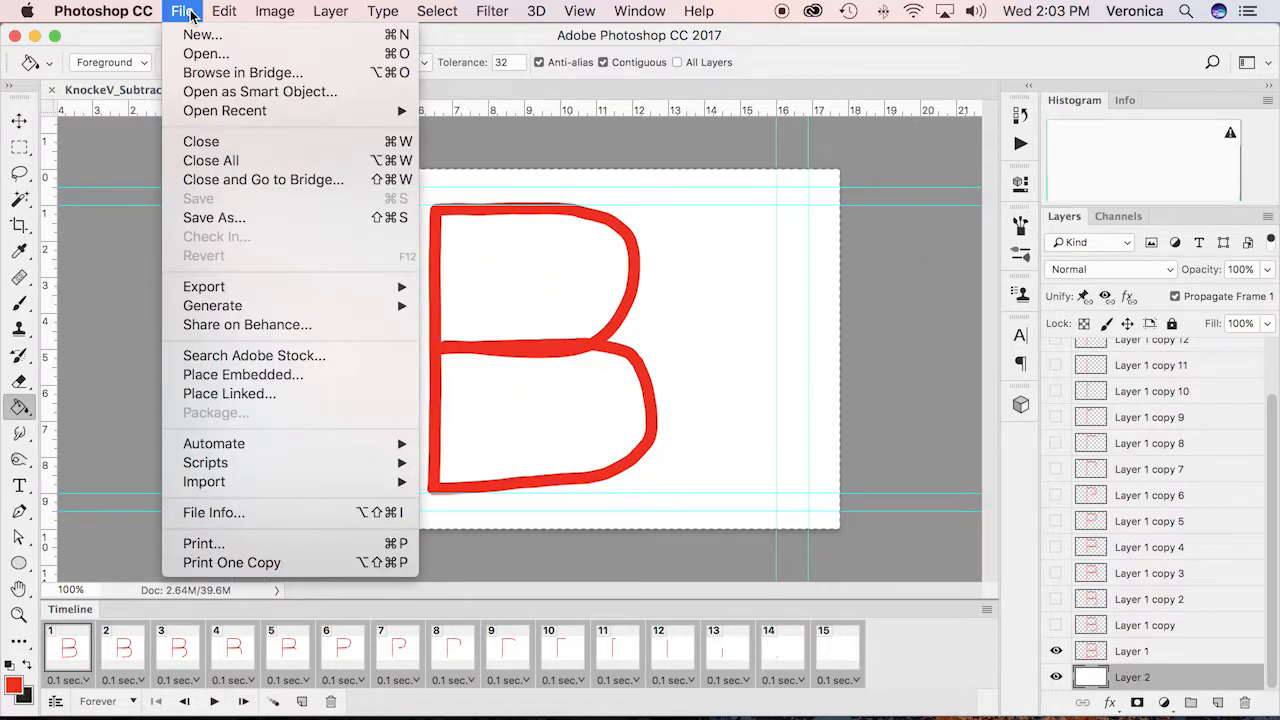
mouse_move(251, 288)
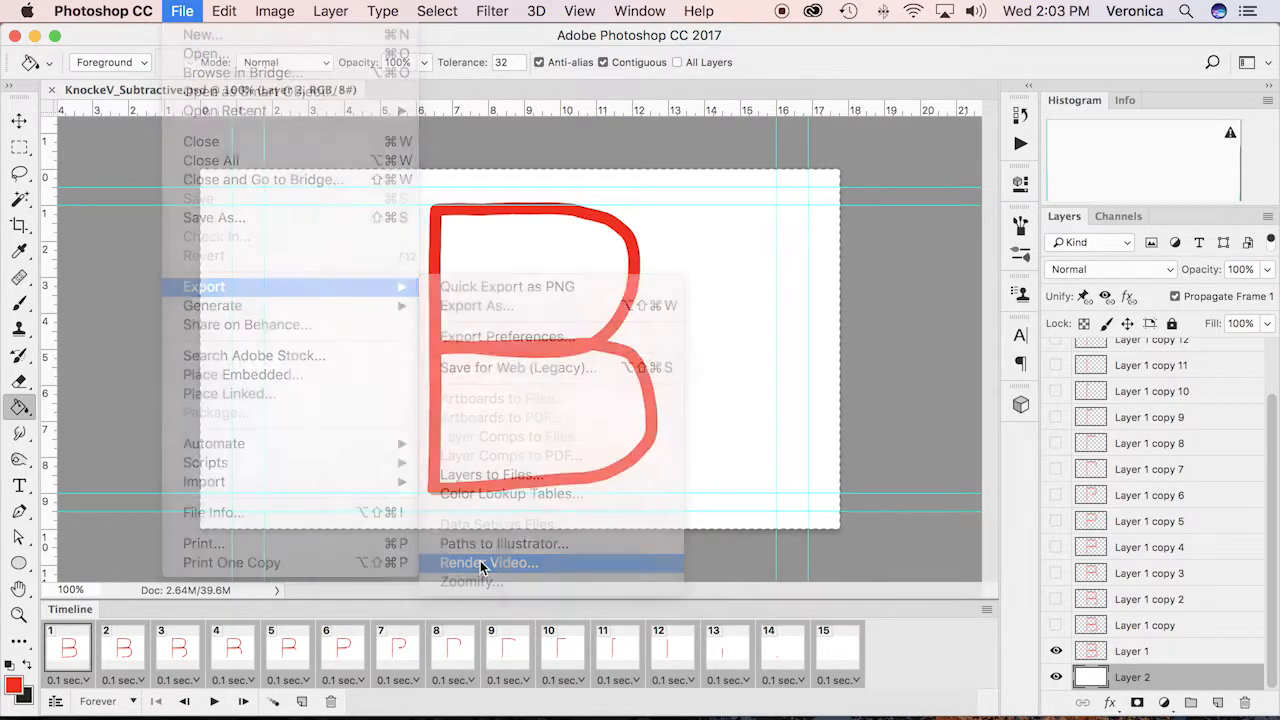
click(480, 563)
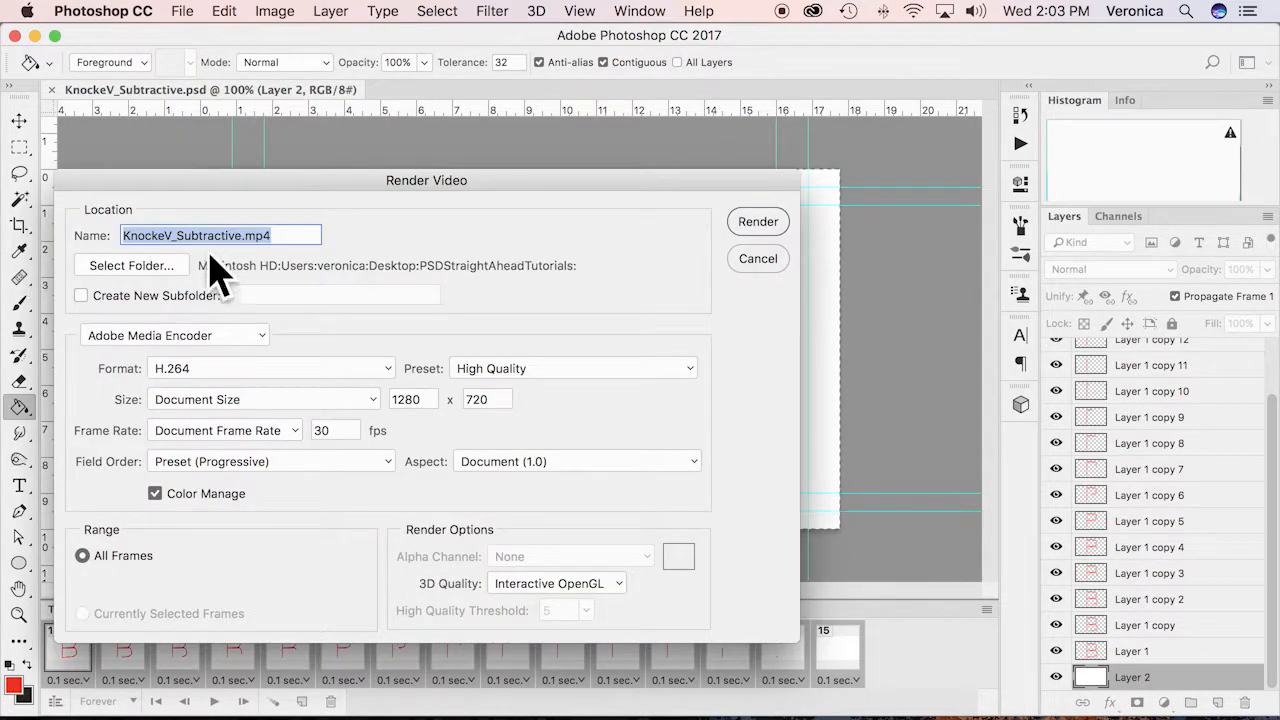
click(758, 222)
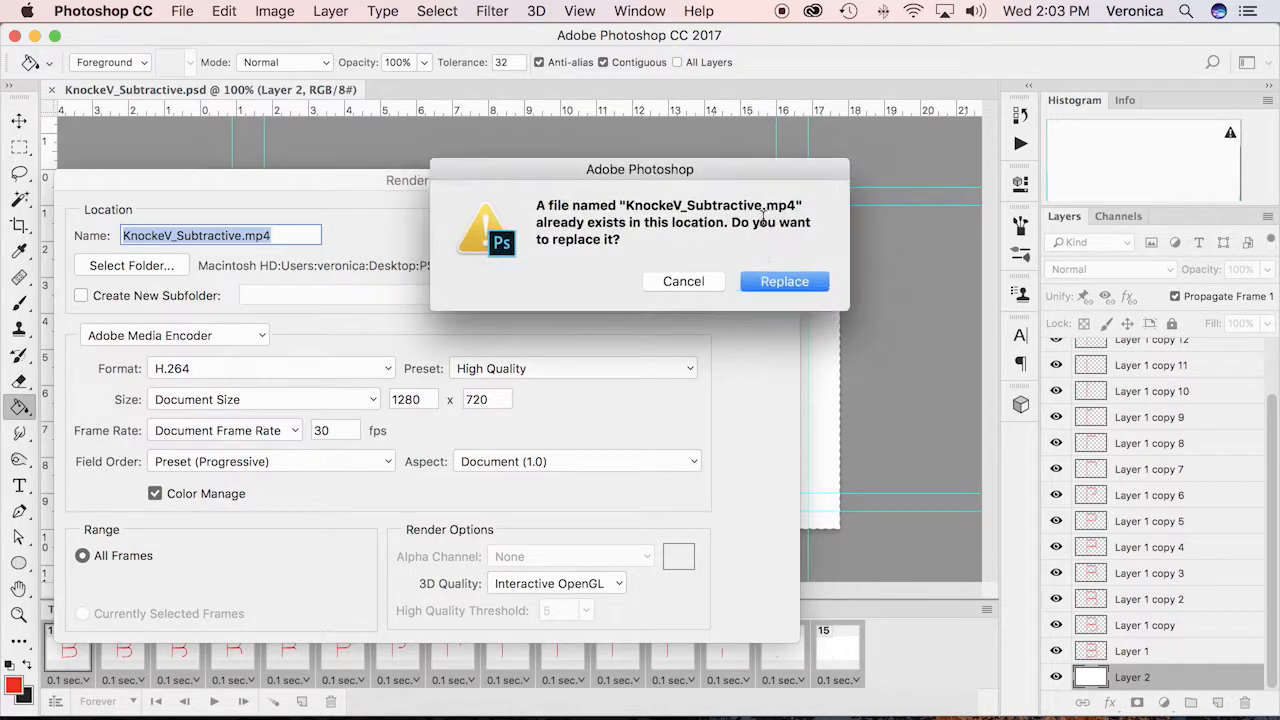
click(692, 282)
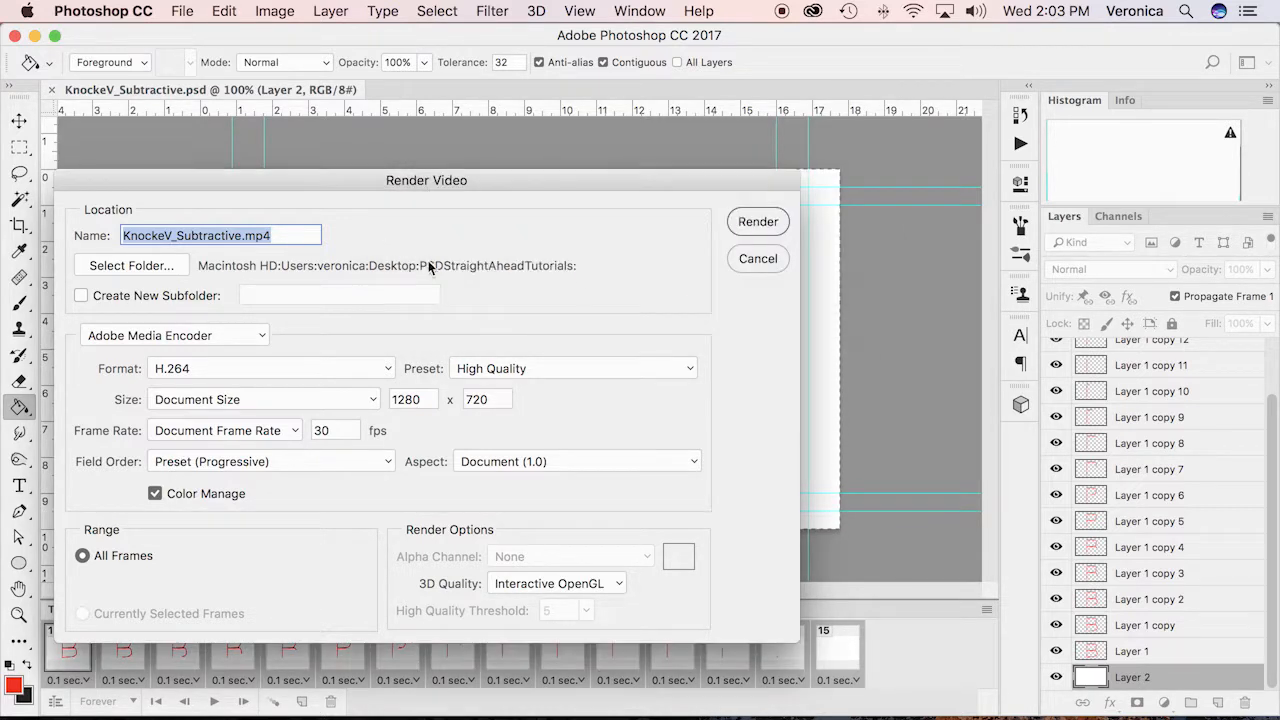
click(241, 236)
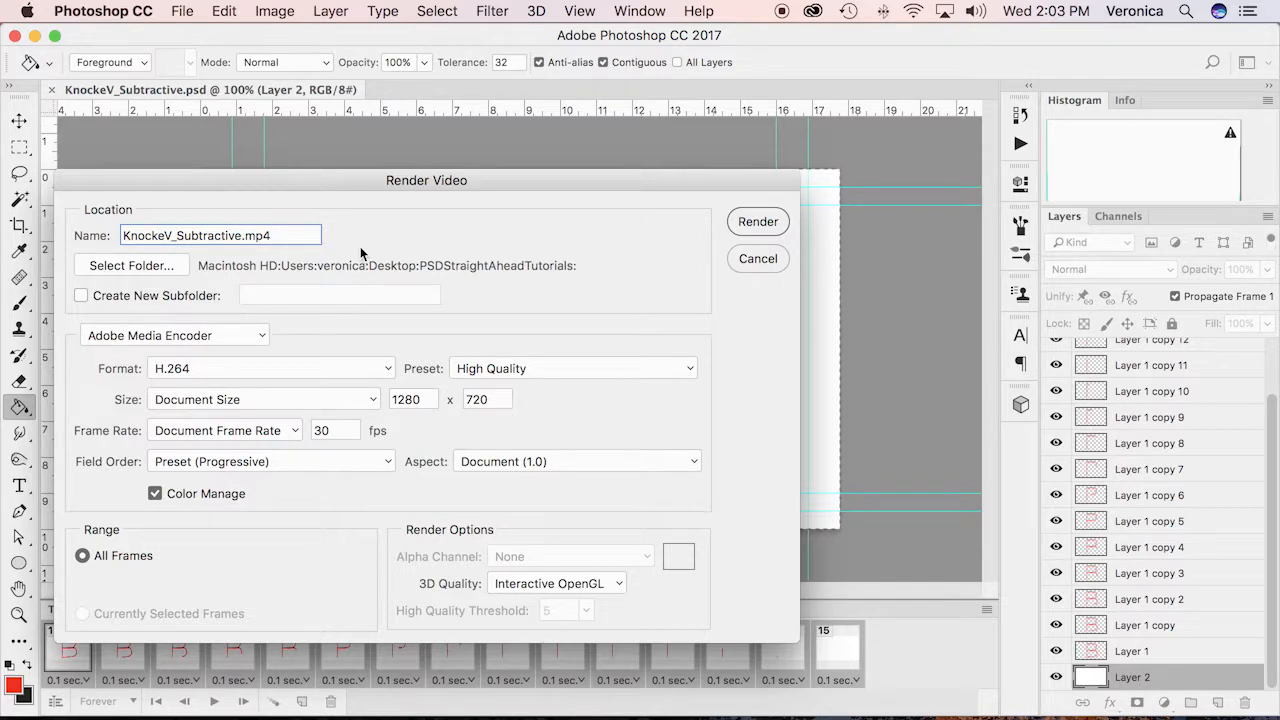
text(b)
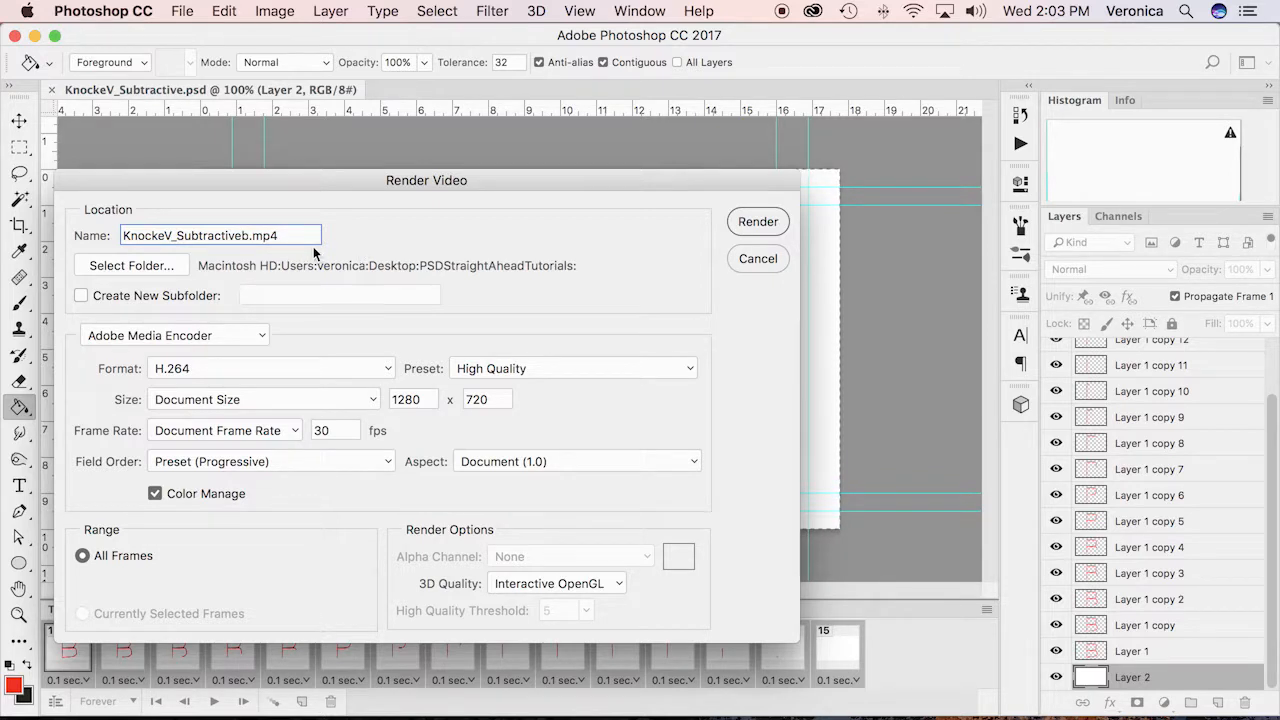
click(759, 222)
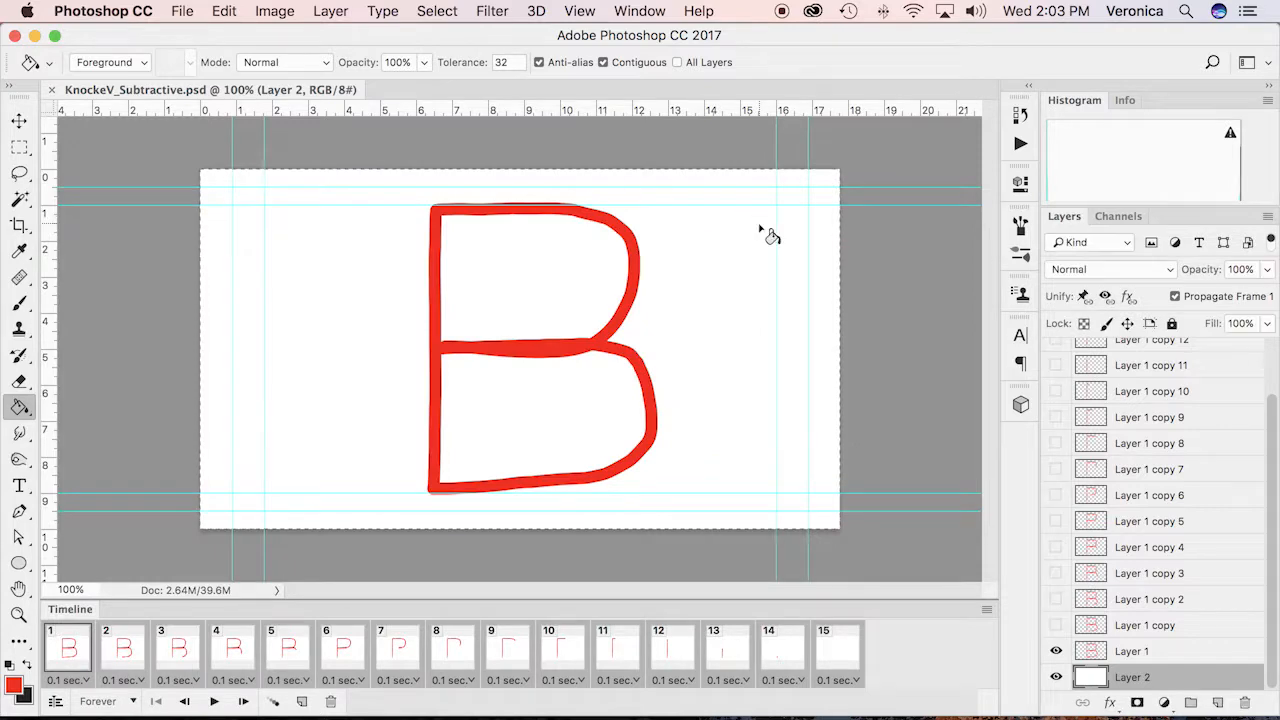
Activate the Move tool and quit Photoshop
click(19, 120)
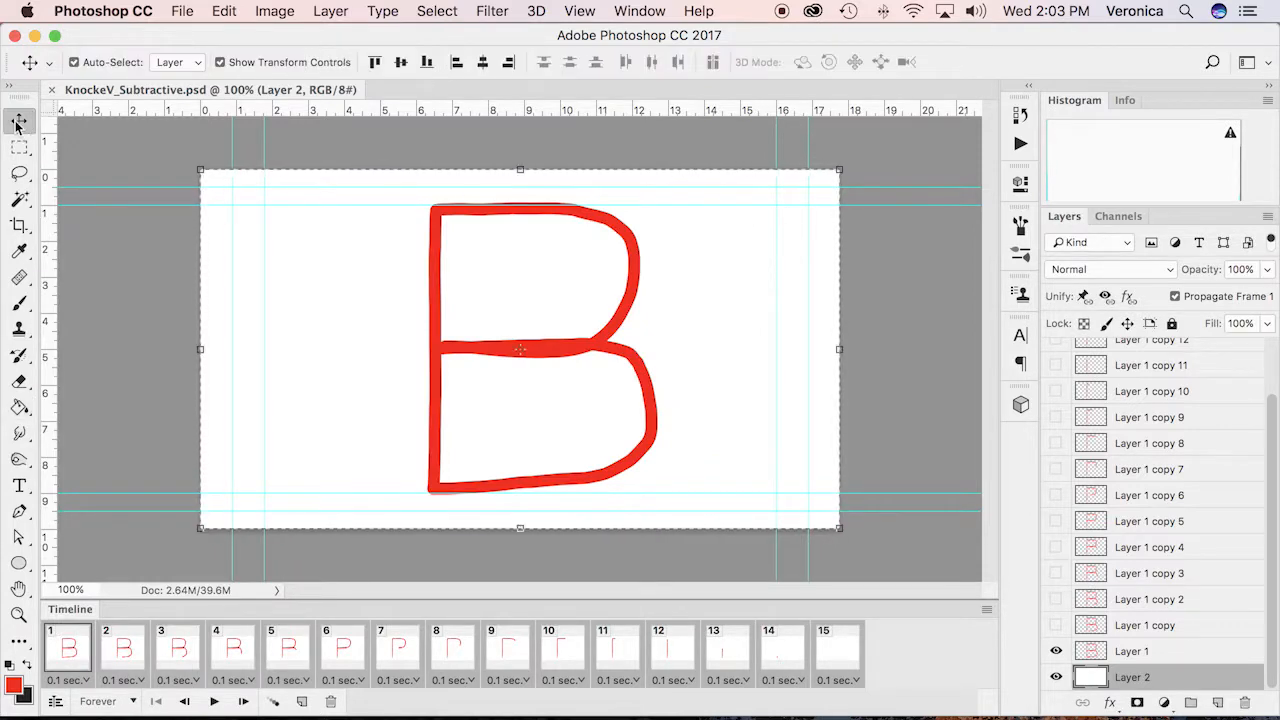
click(181, 10)
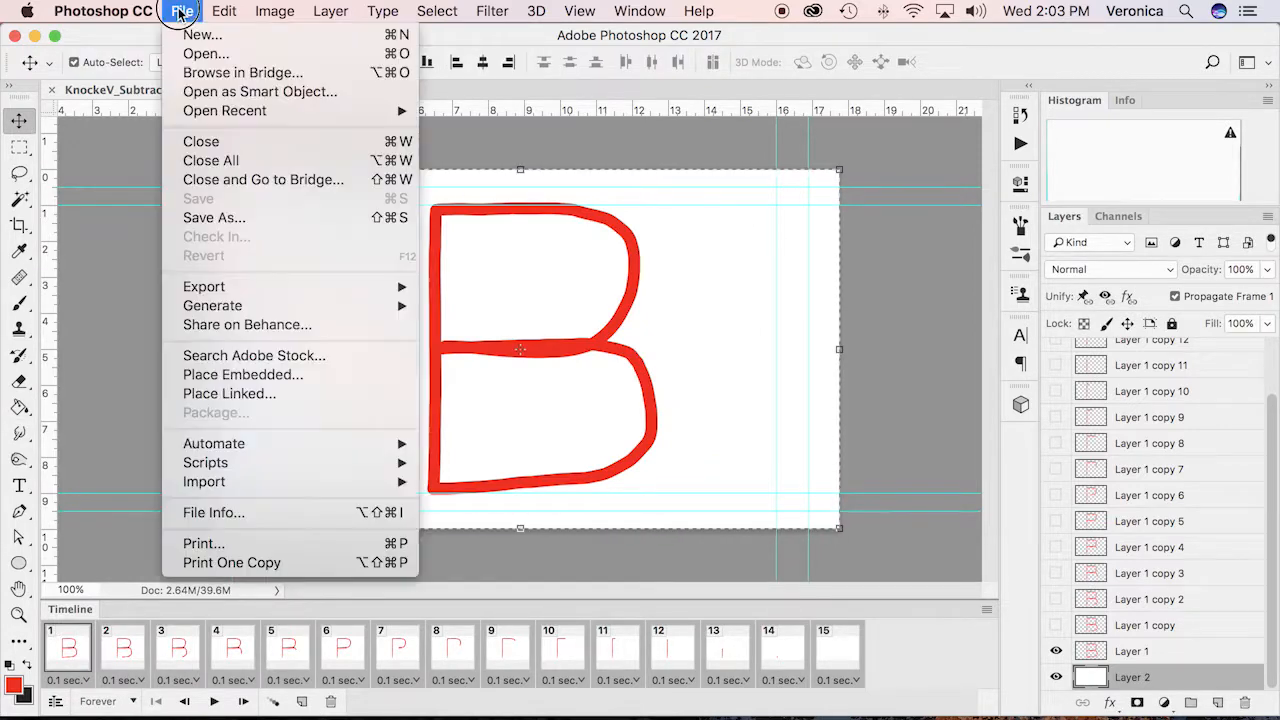
mouse_move(103, 10)
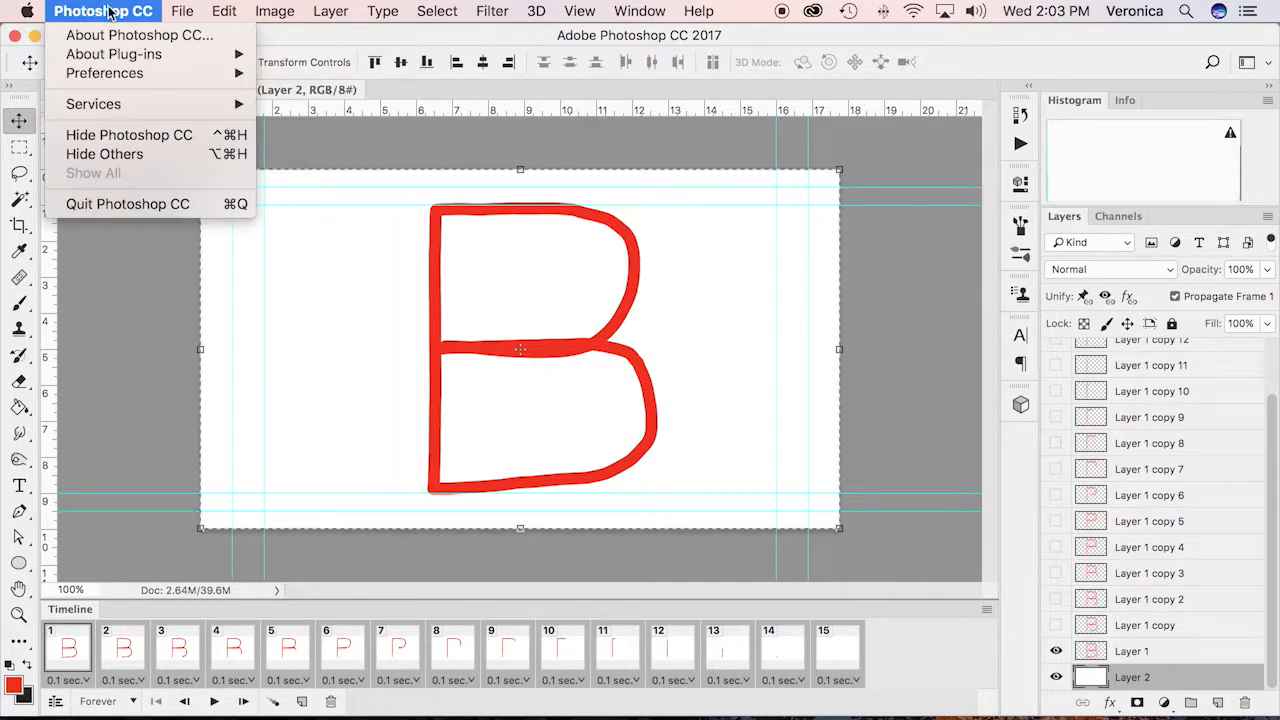
click(136, 205)
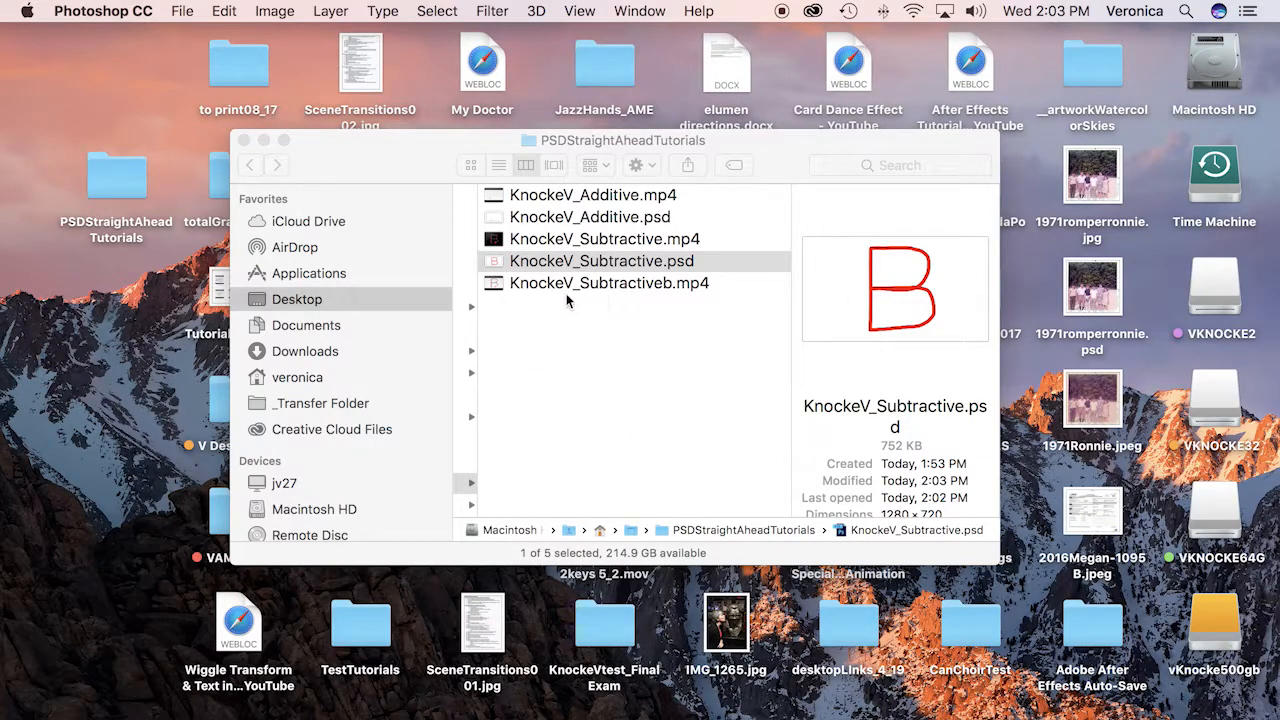
Preview KnockeV_Subtractiveb.mp4 in Finder, and close the preview and the PSDStraightAheadTutorials folder window
click(575, 283)
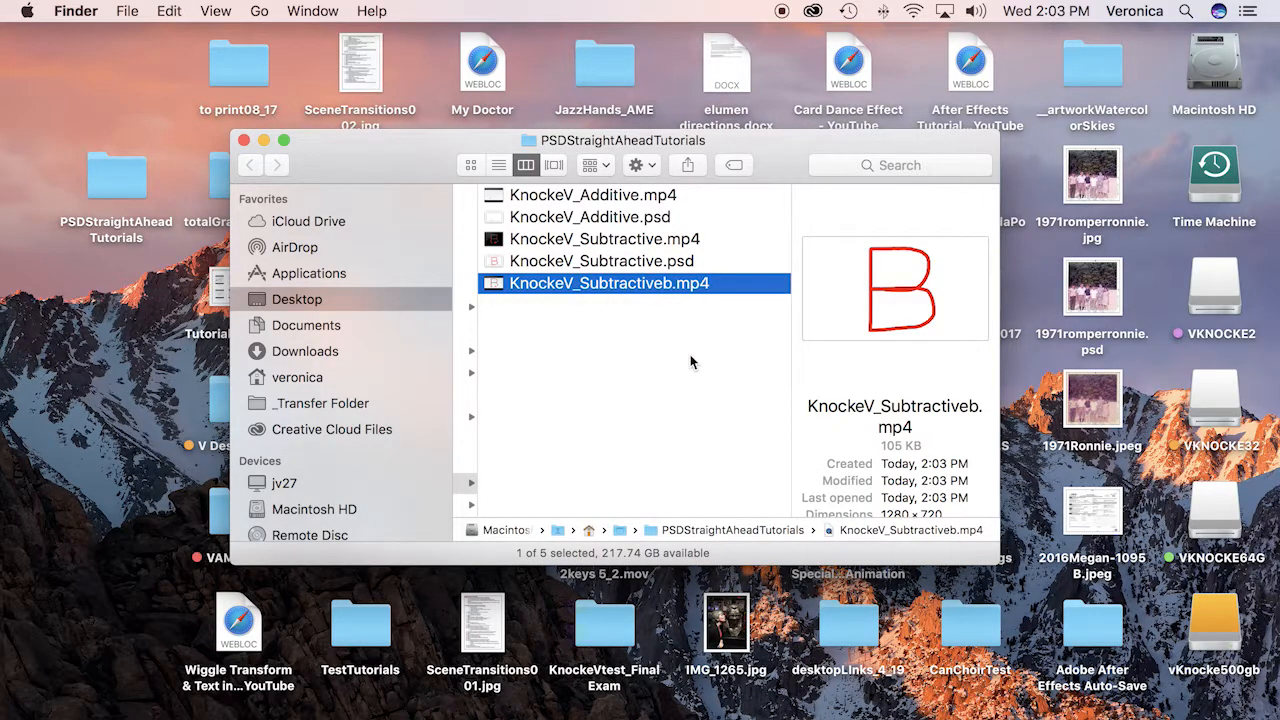
key(space)
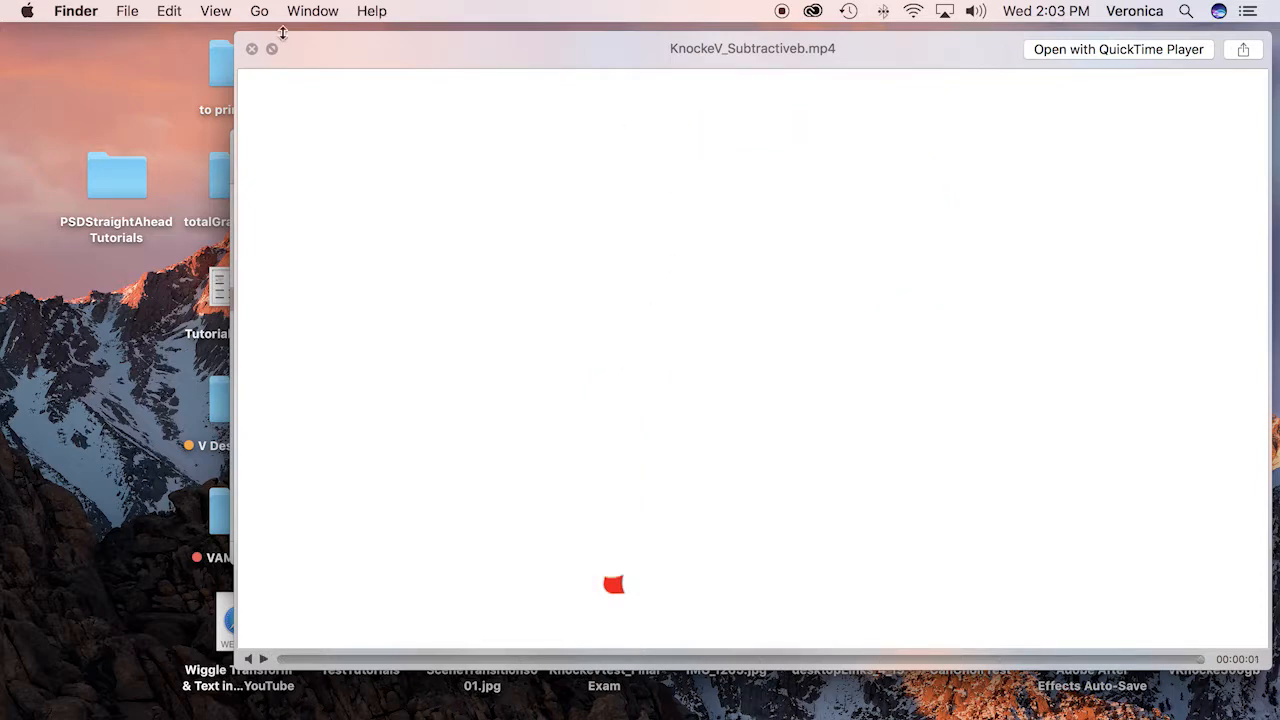
click(252, 48)
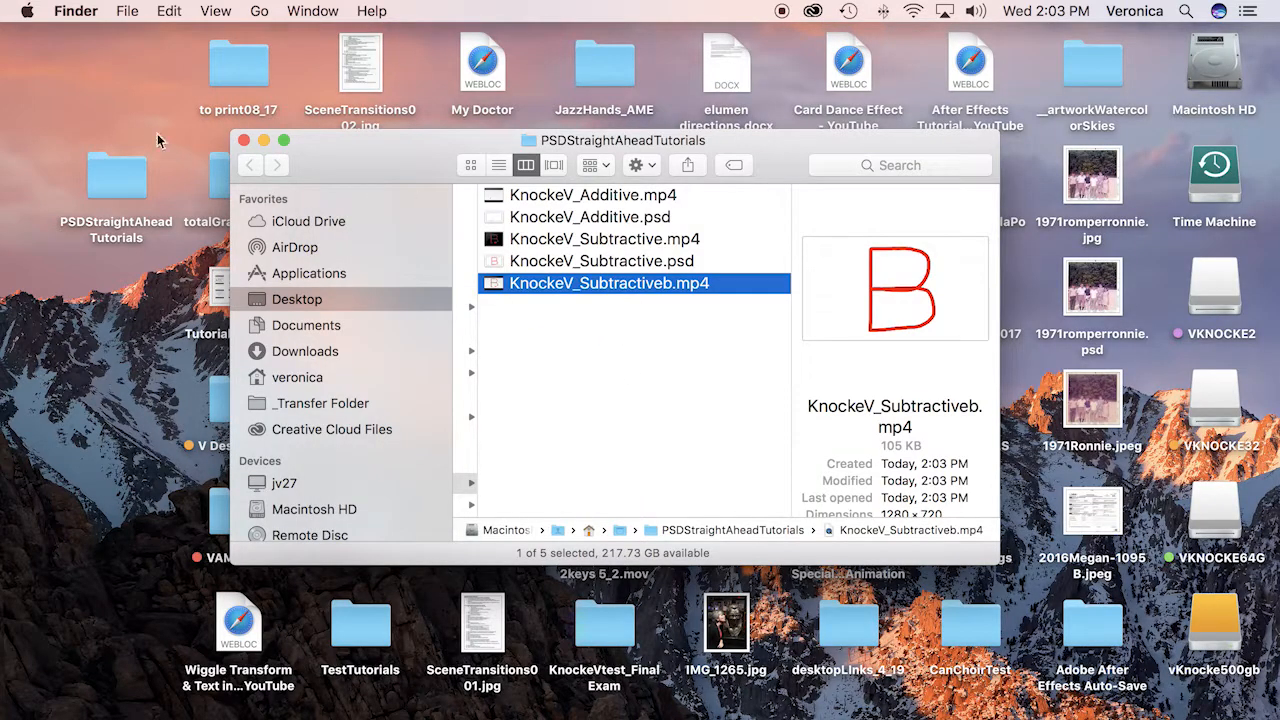
click(243, 140)
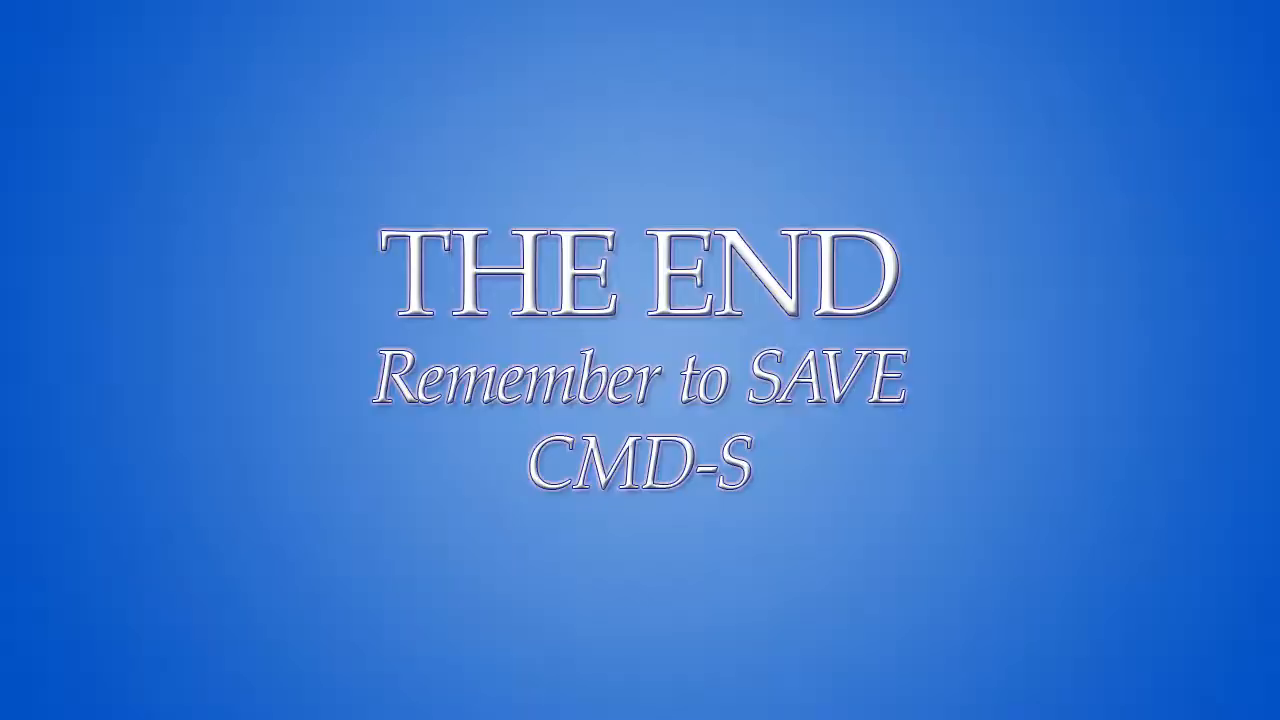